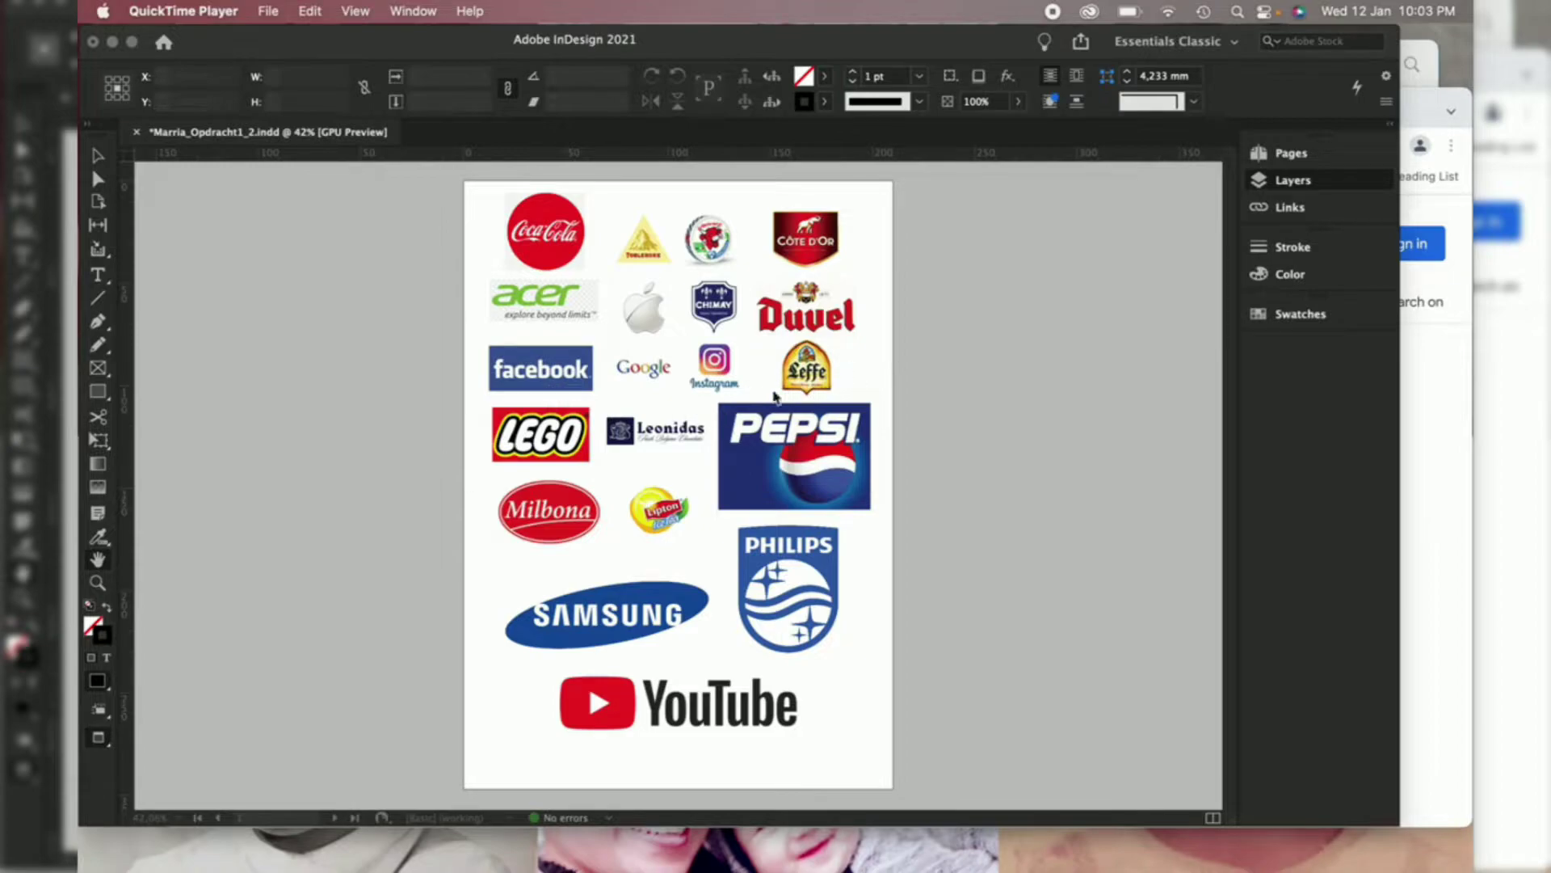
# Look over the Coca-Cola logo search results in Chrome and the workspace choices in InDesign.
pyautogui.click(1435, 377)
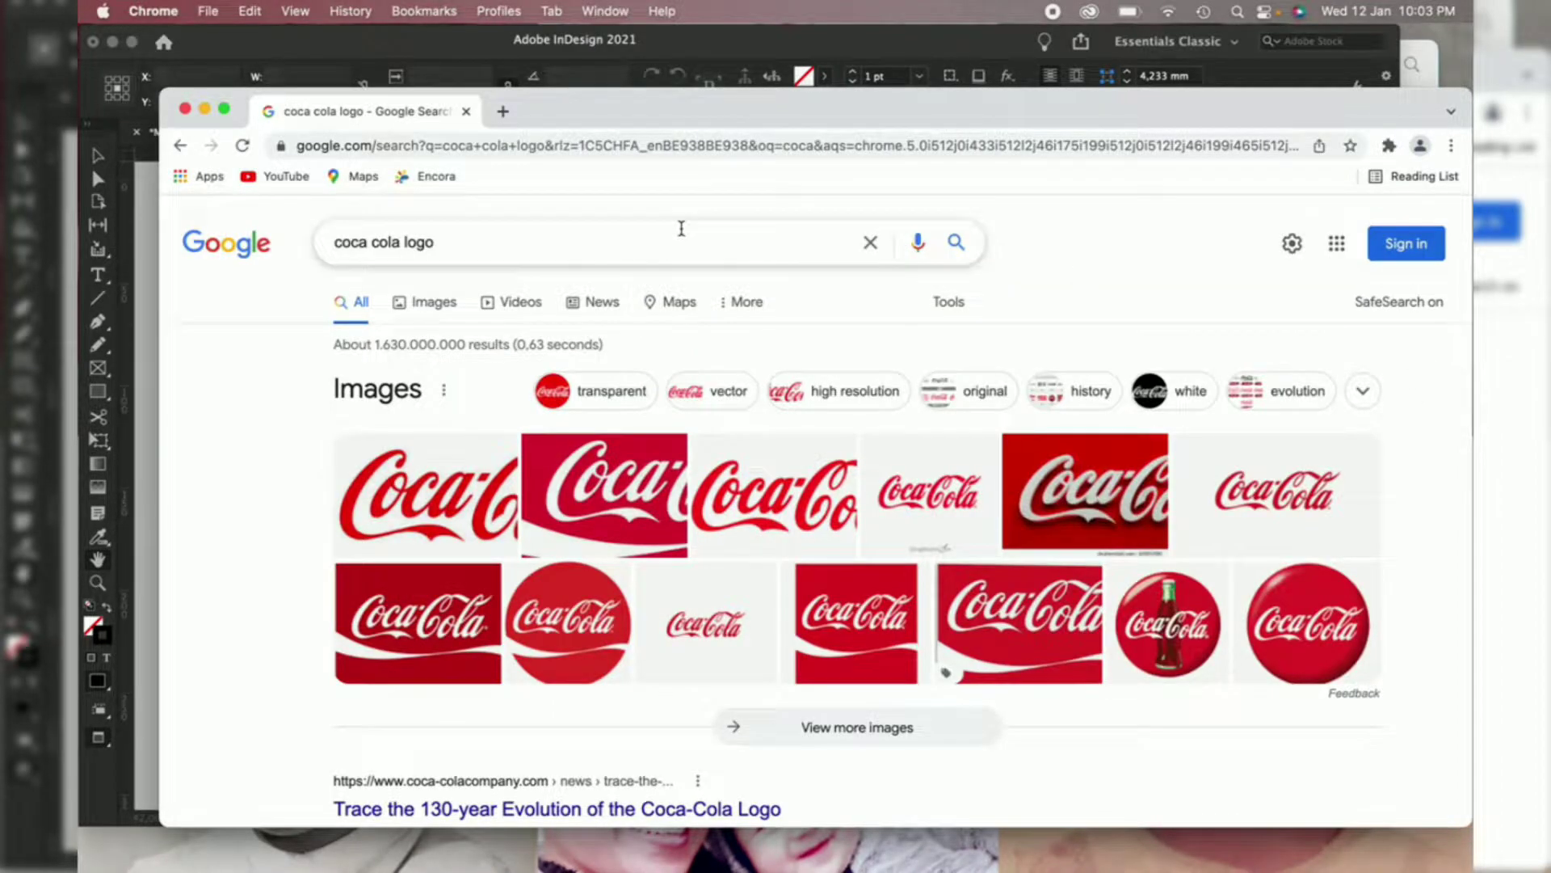
pyautogui.click(664, 50)
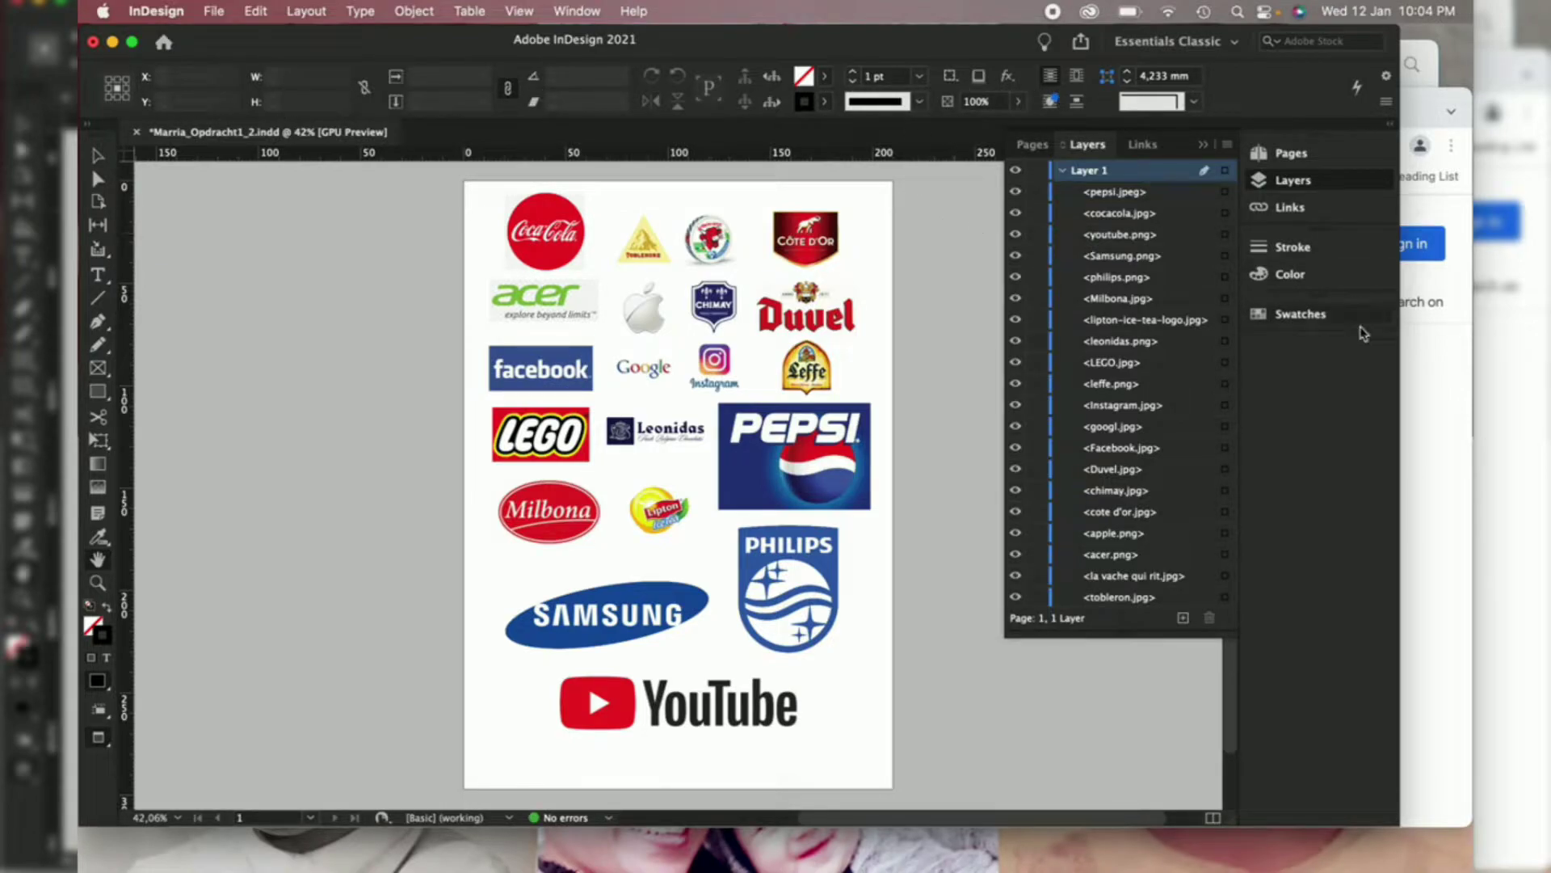
pyautogui.click(1152, 50)
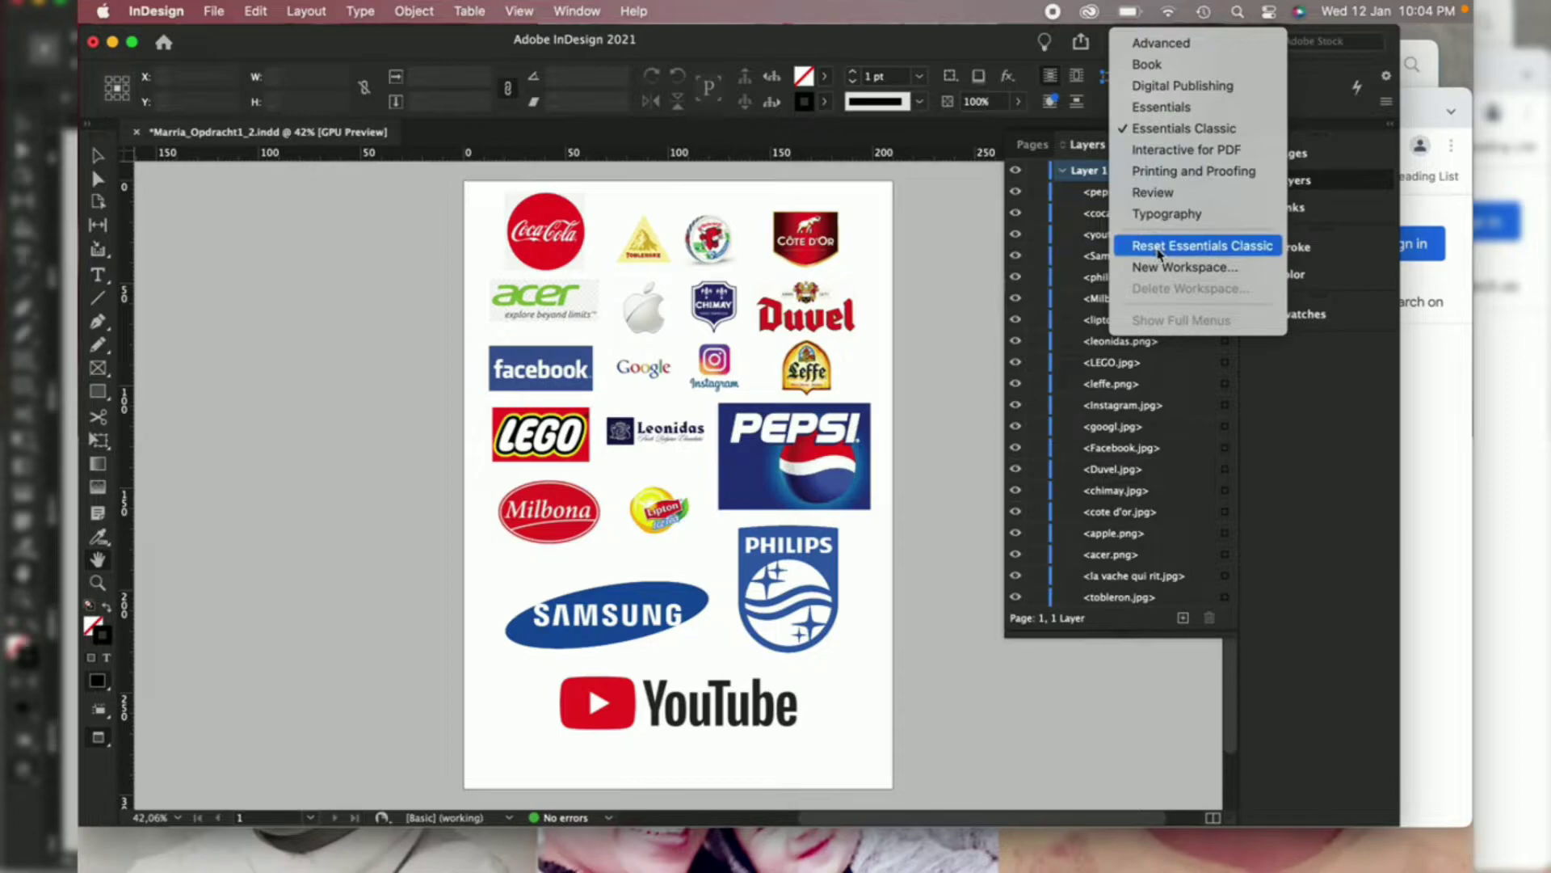
pyautogui.click(942, 260)
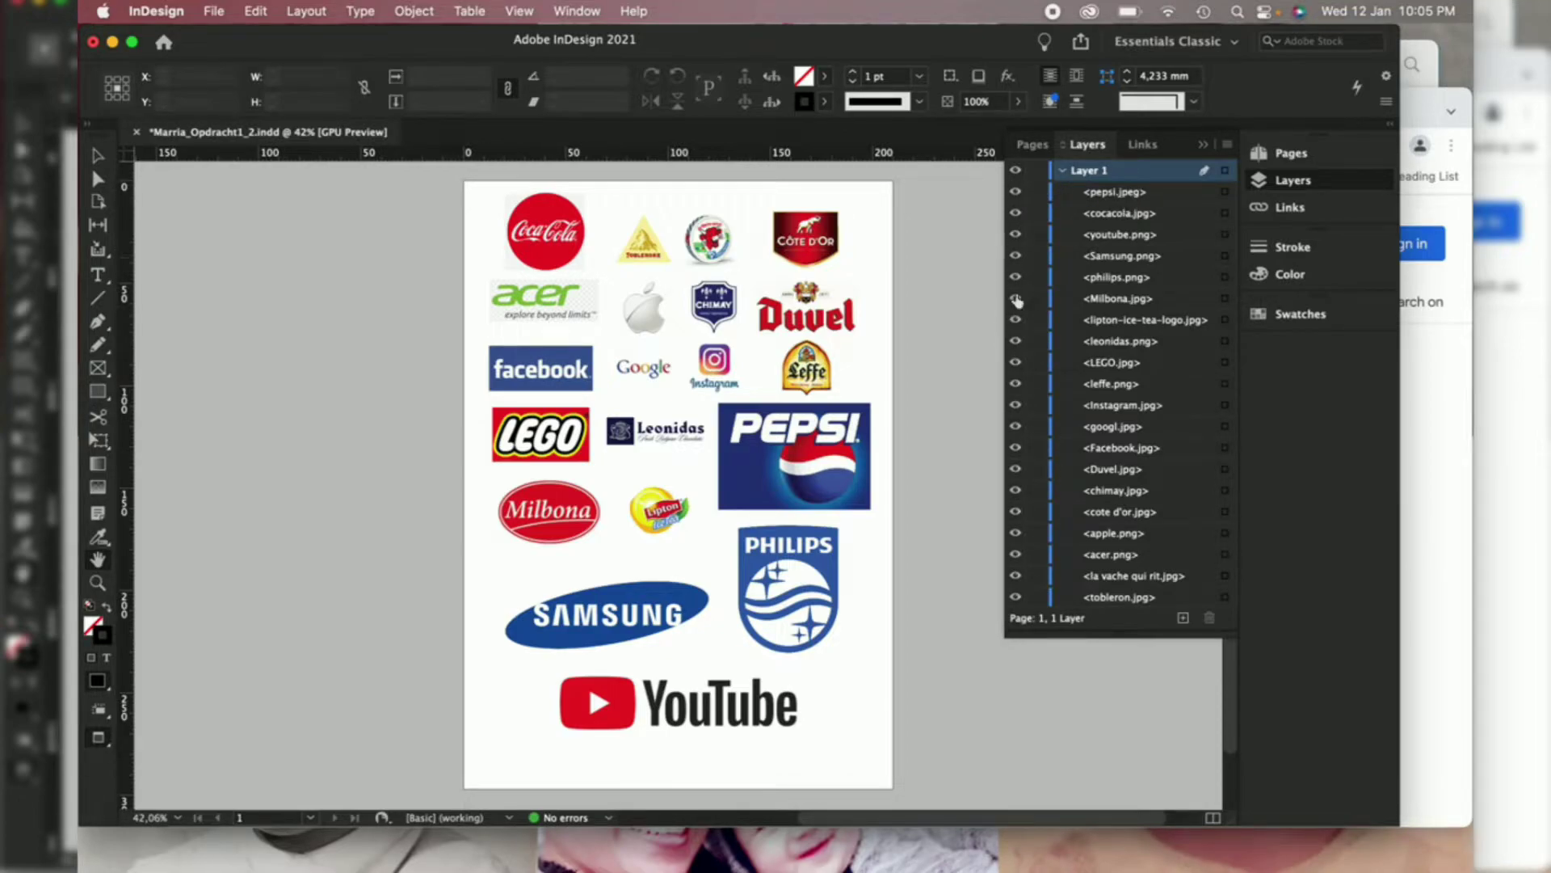
# Hide the pepsi.jpeg item on Layer 1 and show it again.
pyautogui.click(1015, 192)
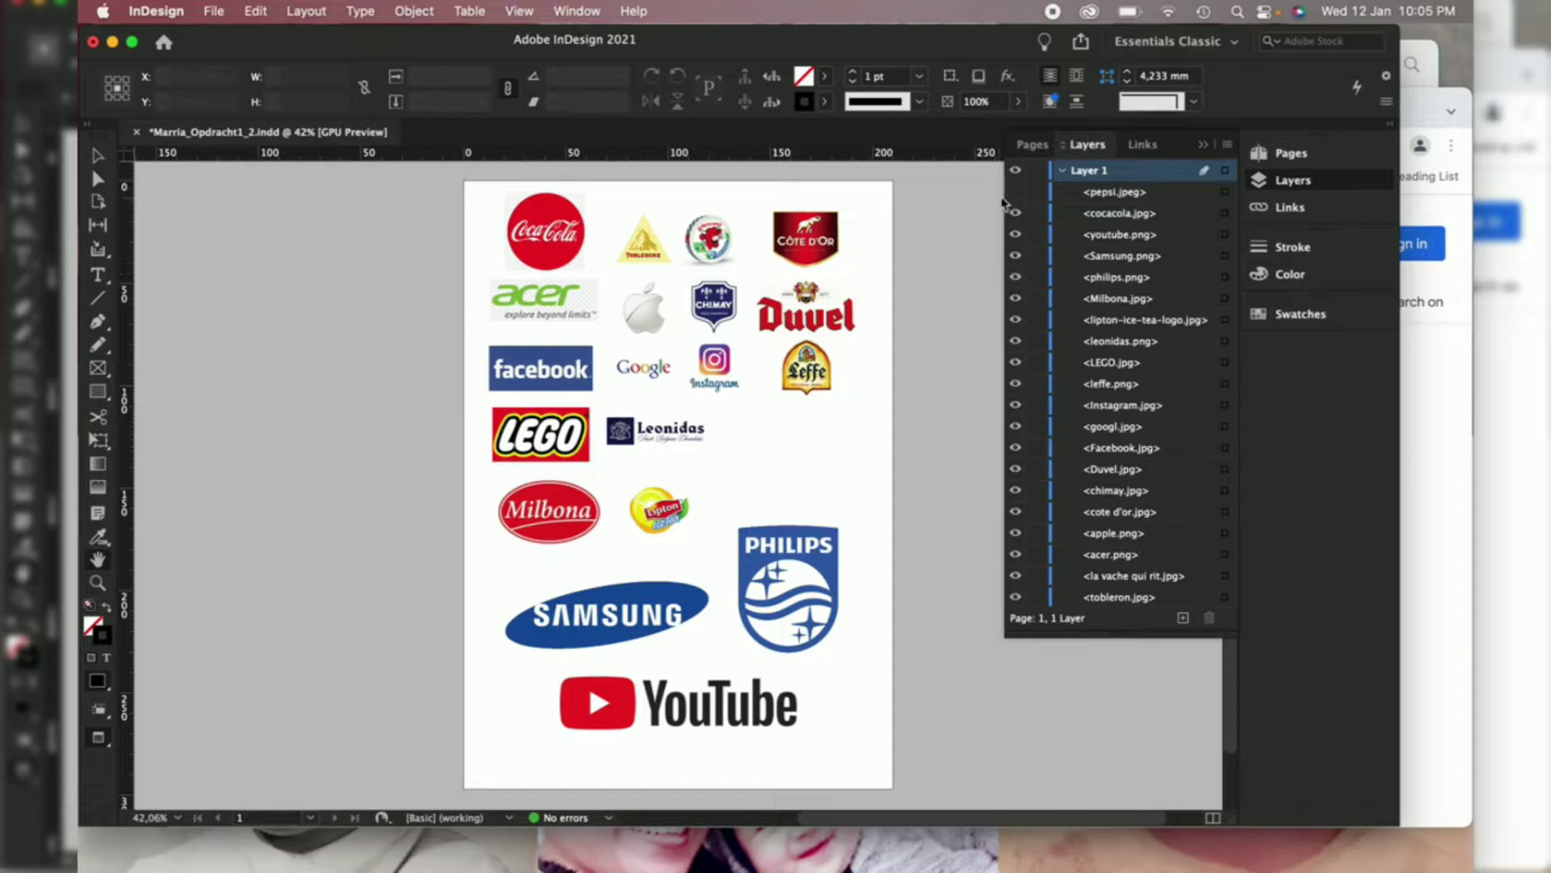
pyautogui.click(1016, 192)
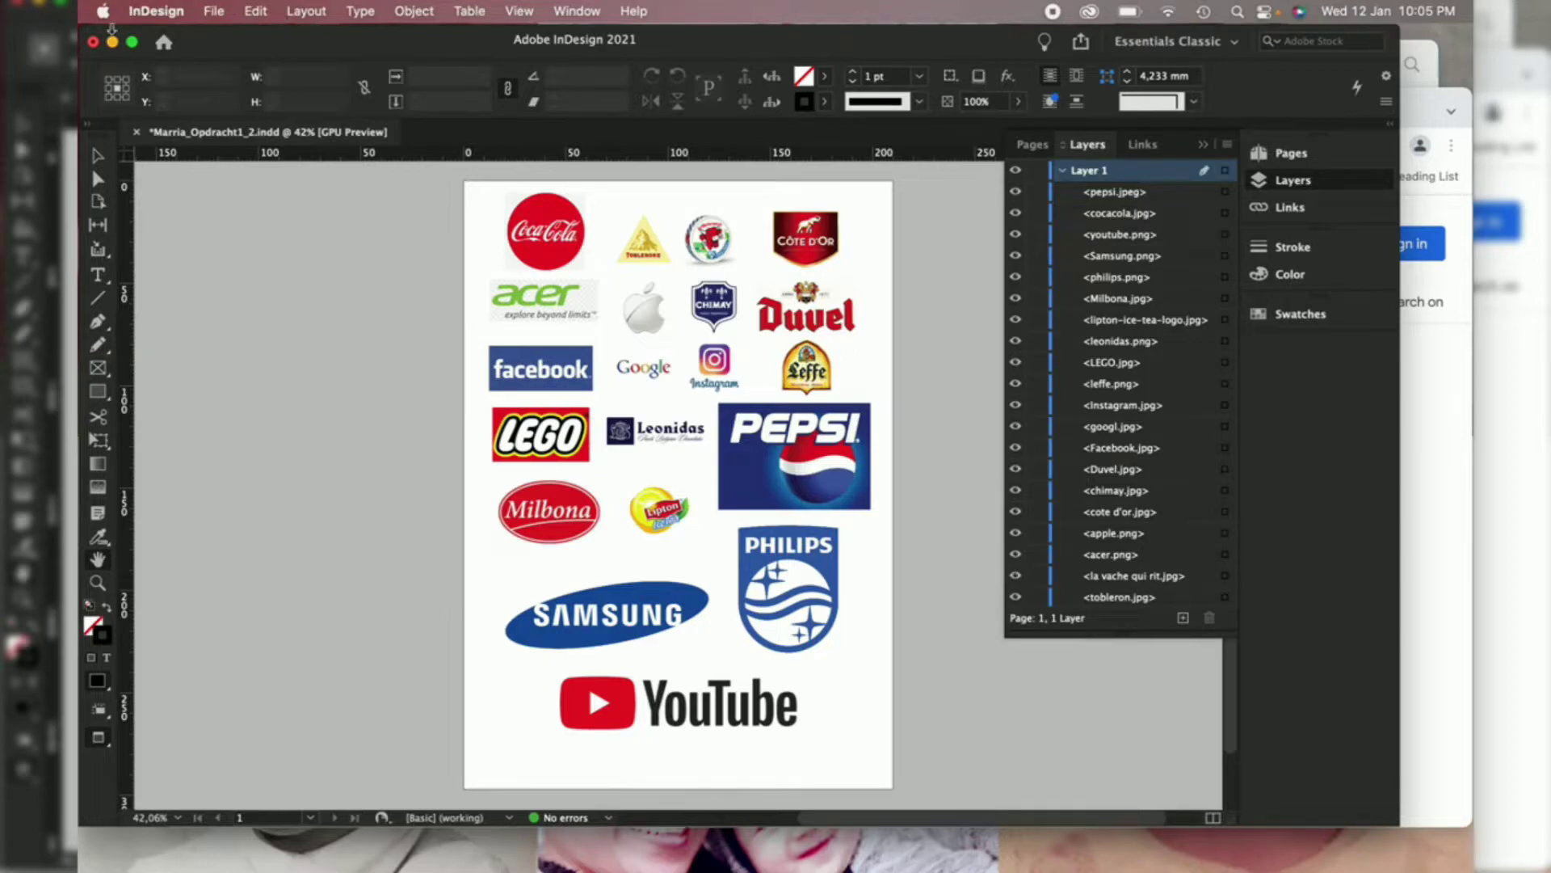
# Close the finished logo collage document without saving changes and bring InDesign's home screen to the front.
pyautogui.click(92, 45)
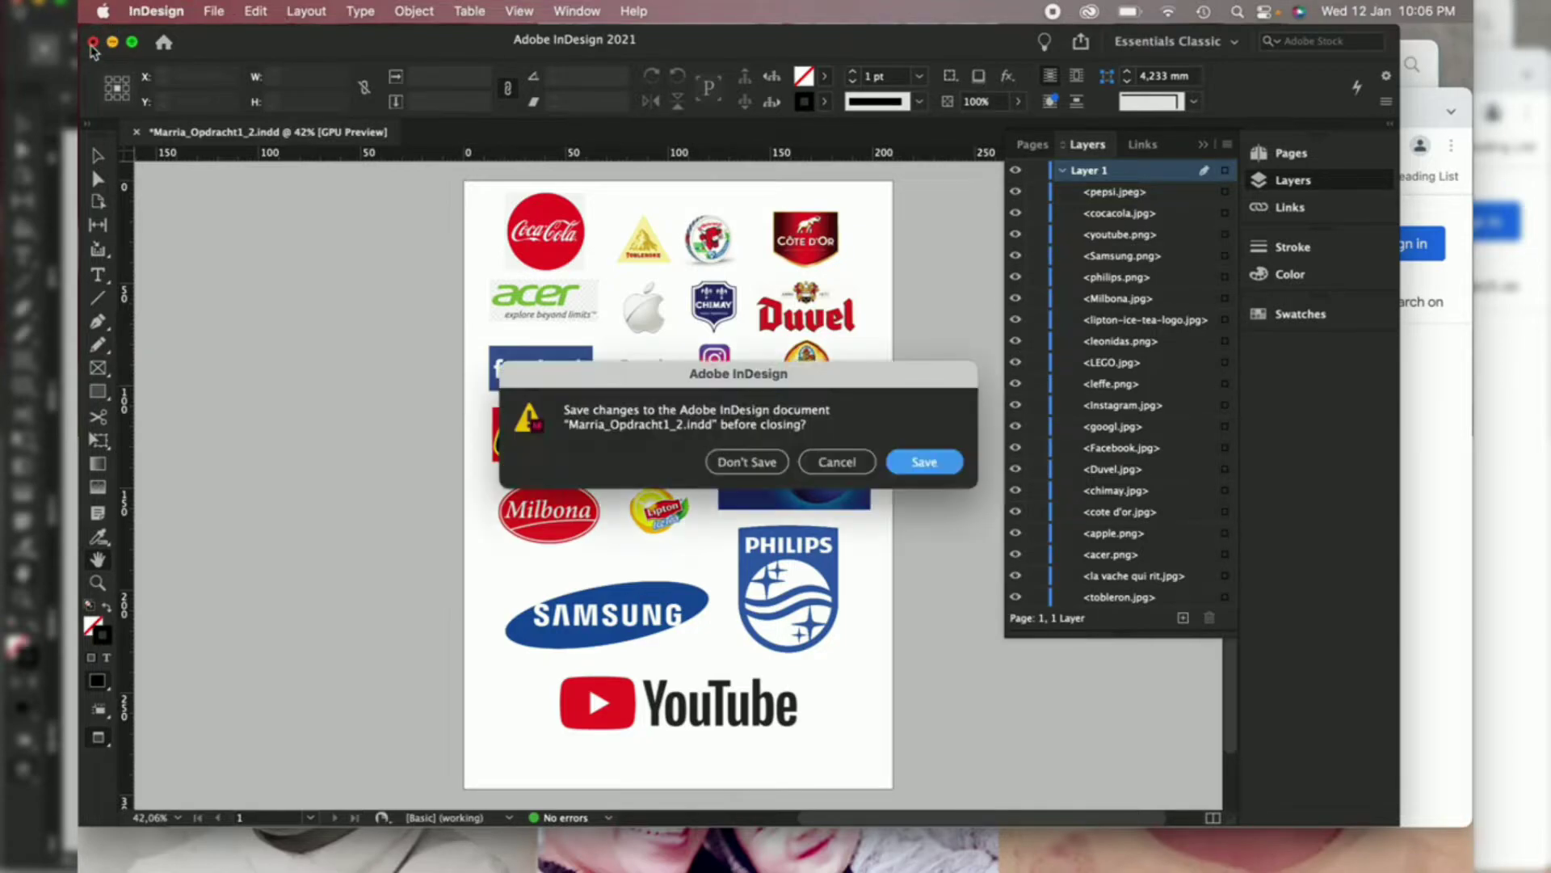
pyautogui.click(739, 462)
pyautogui.moveTo(1131, 833)
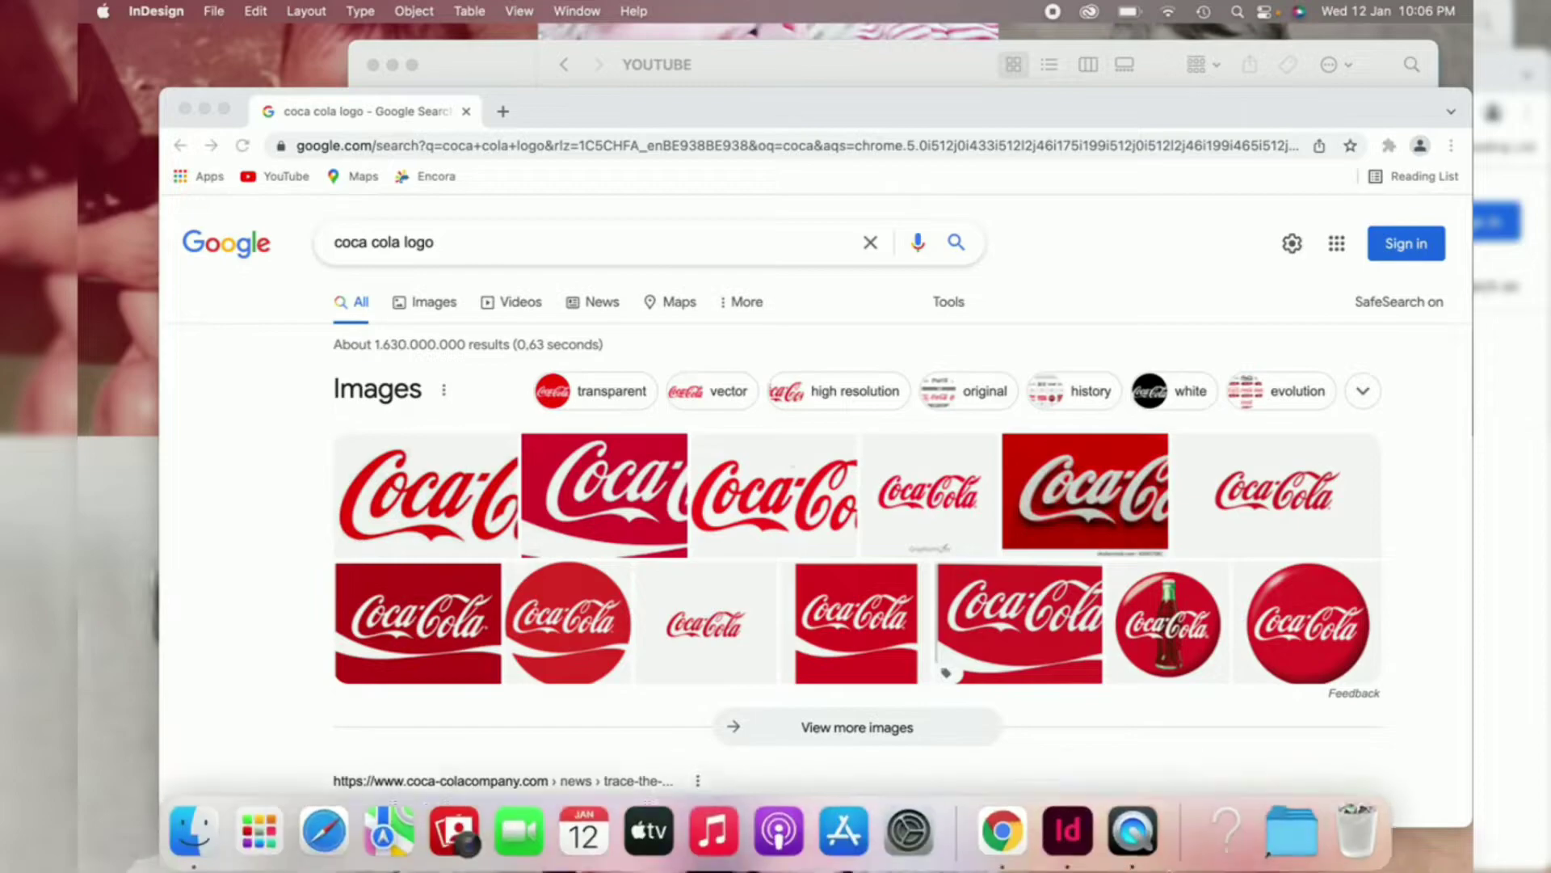
pyautogui.click(1068, 839)
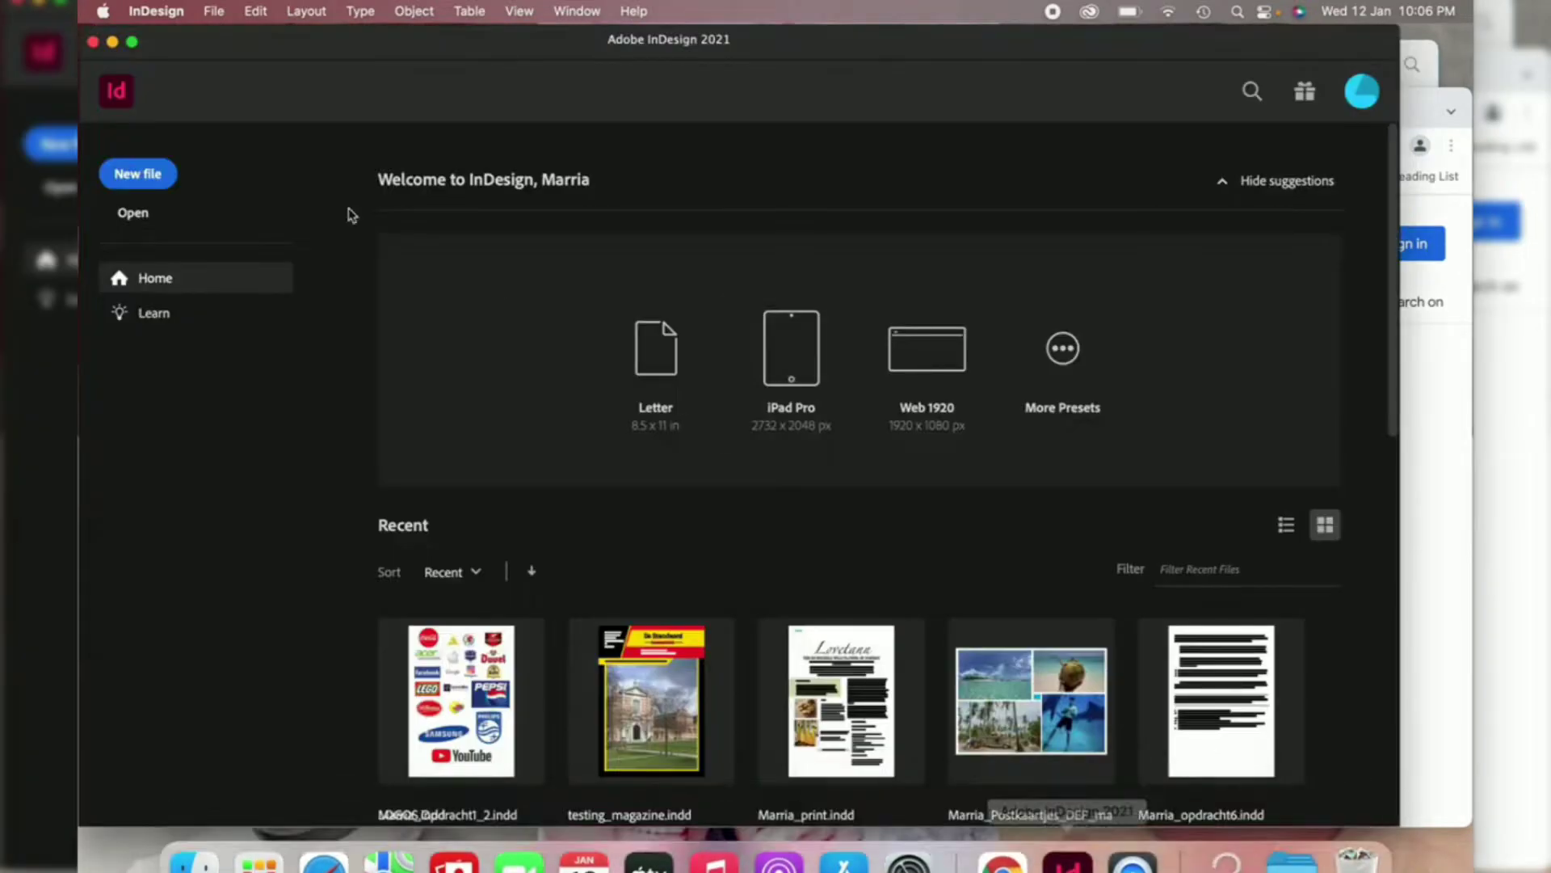
# Start a new print document based on the A4 preset.
pyautogui.click(144, 176)
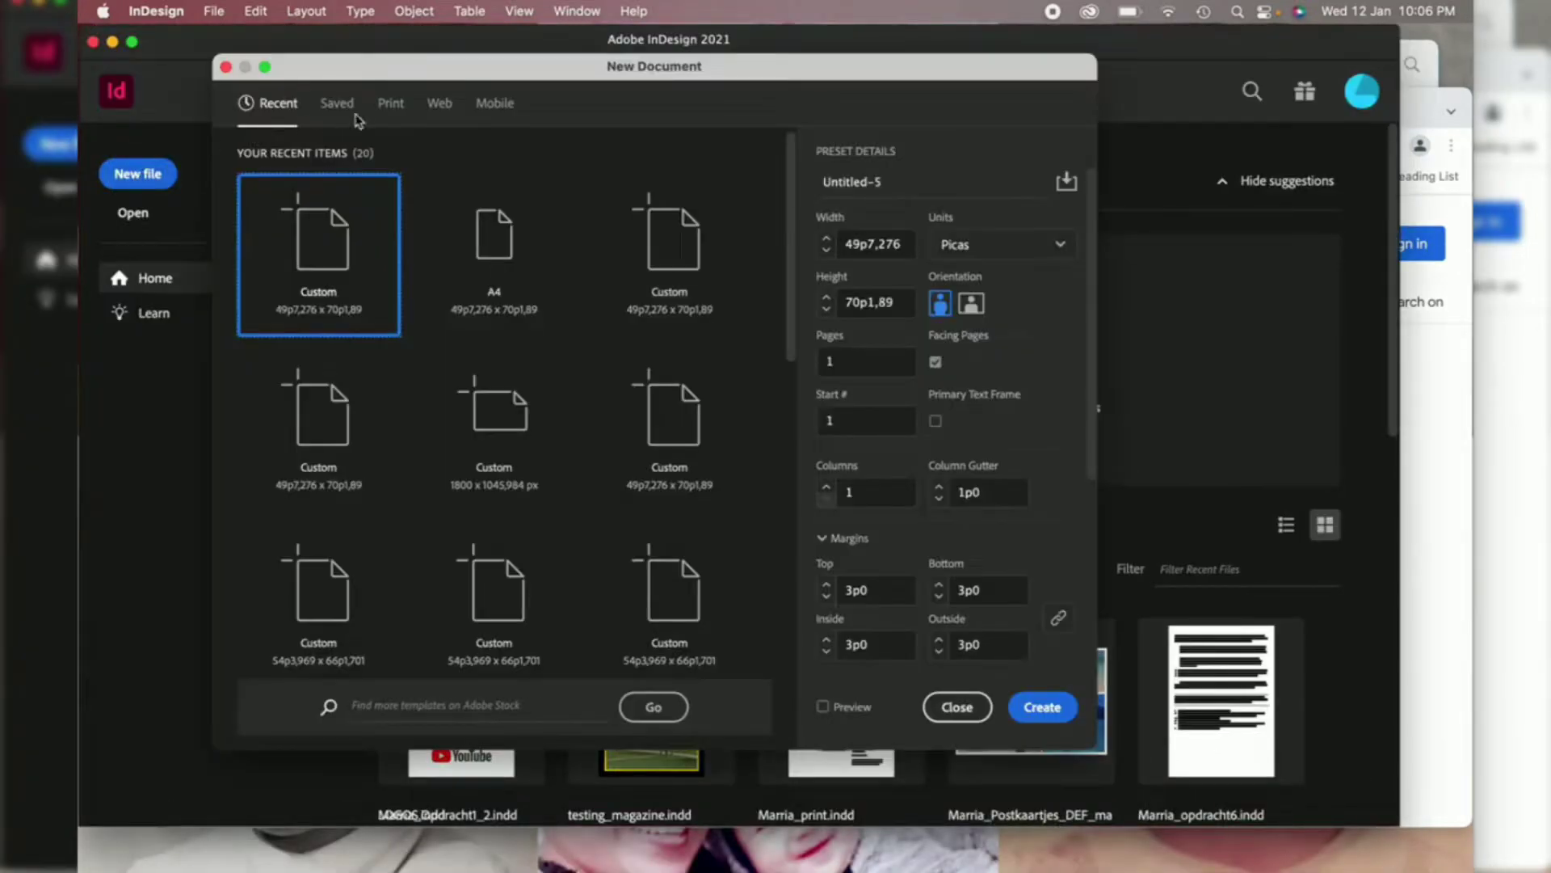
pyautogui.click(392, 109)
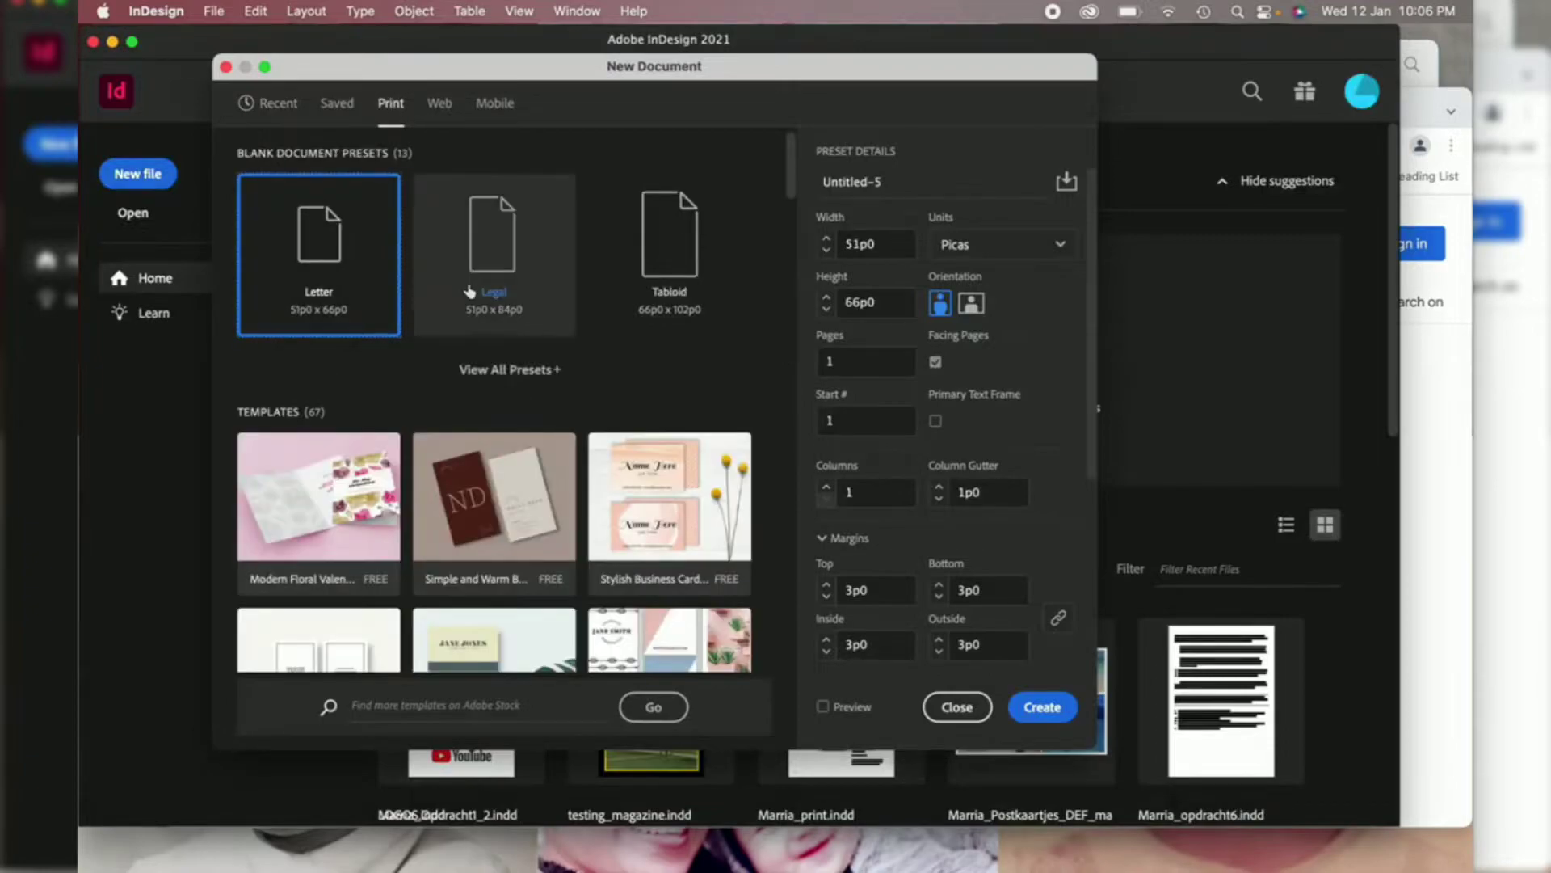
pyautogui.click(497, 385)
pyautogui.click(326, 607)
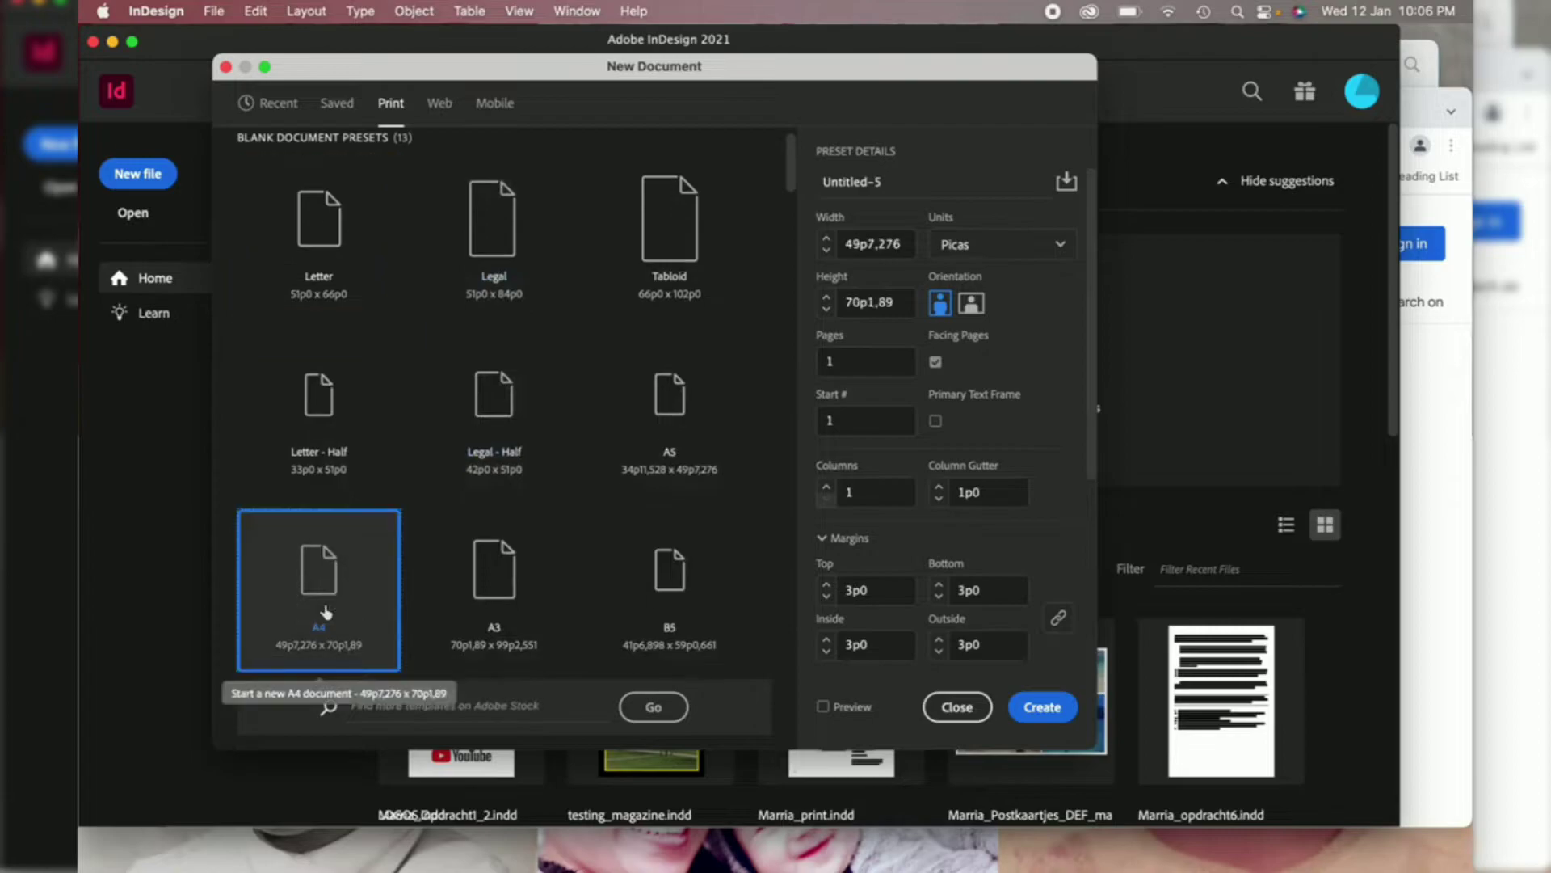
# Name the new document LOGOS and set its units to Millimeters.
pyautogui.click(902, 188)
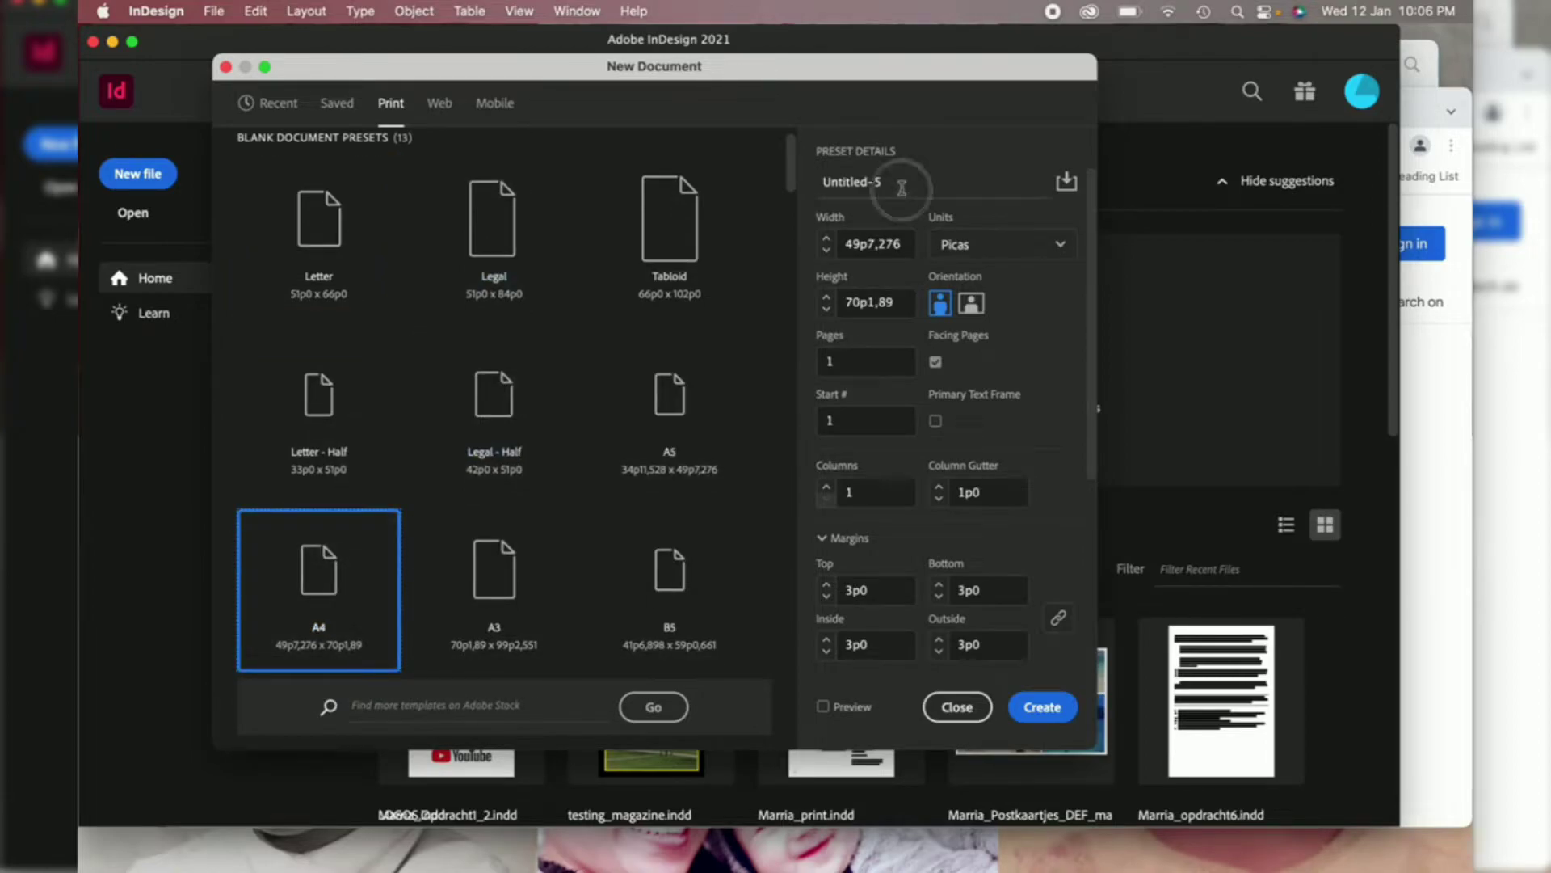
pyautogui.click(824, 181)
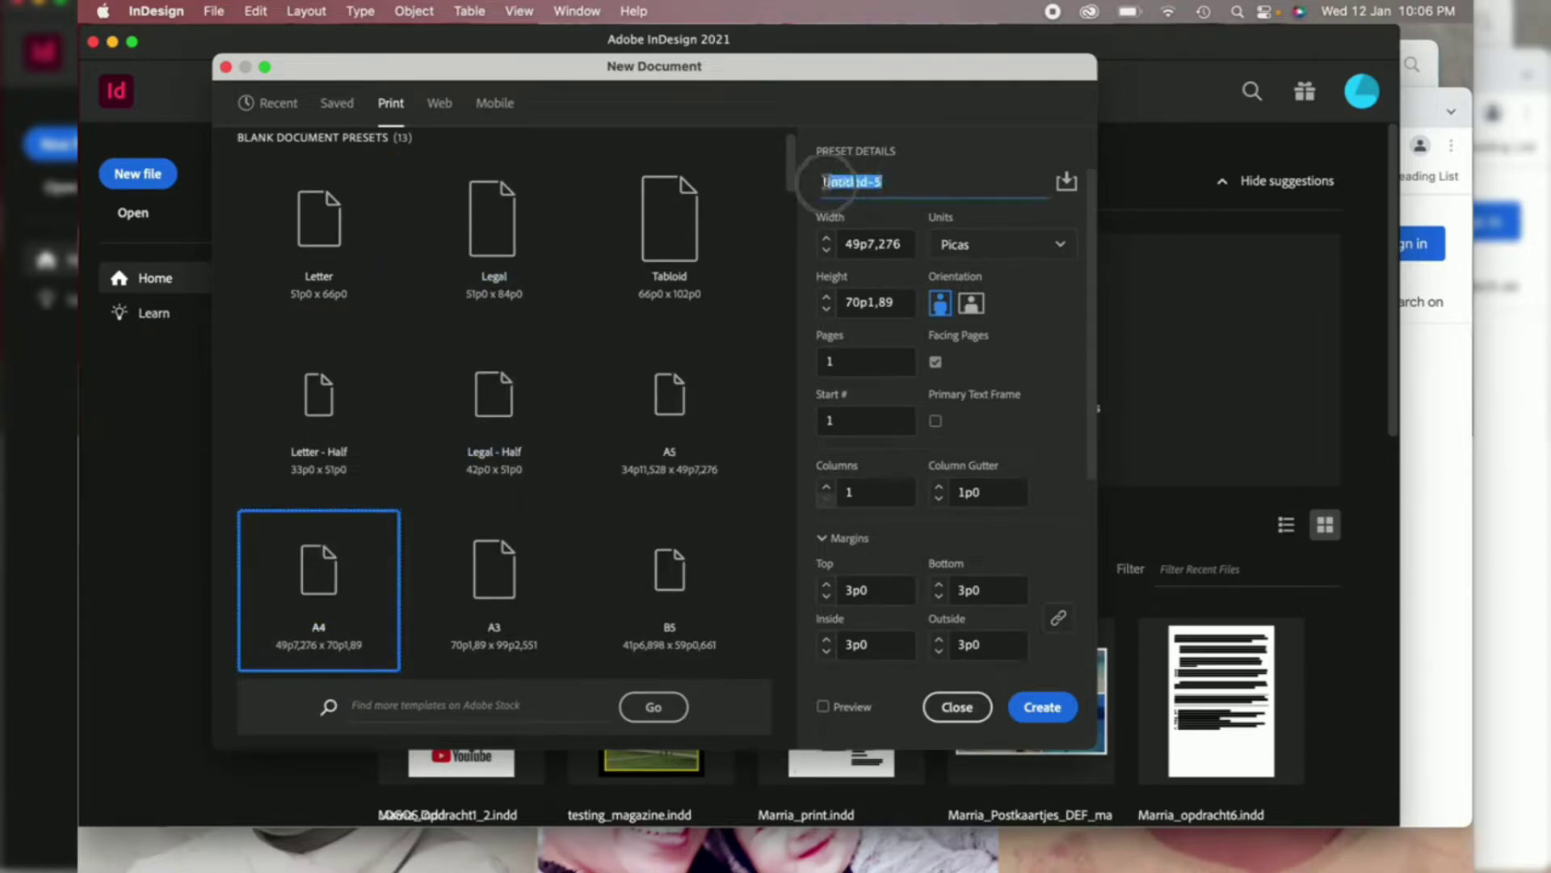
pyautogui.write('LOGOS')
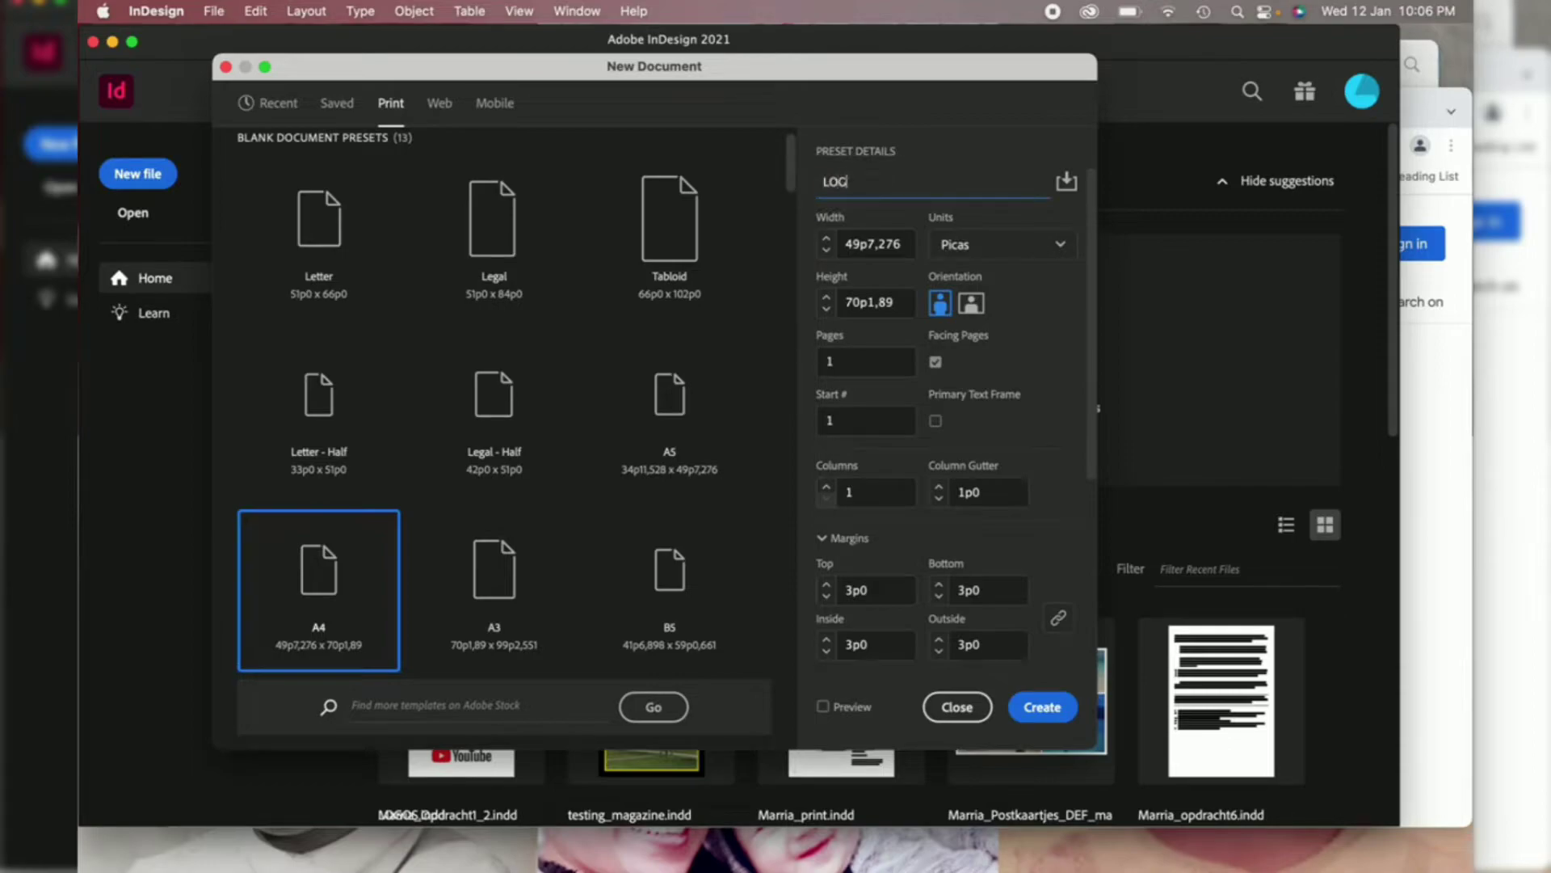
pyautogui.click(1010, 246)
pyautogui.click(994, 377)
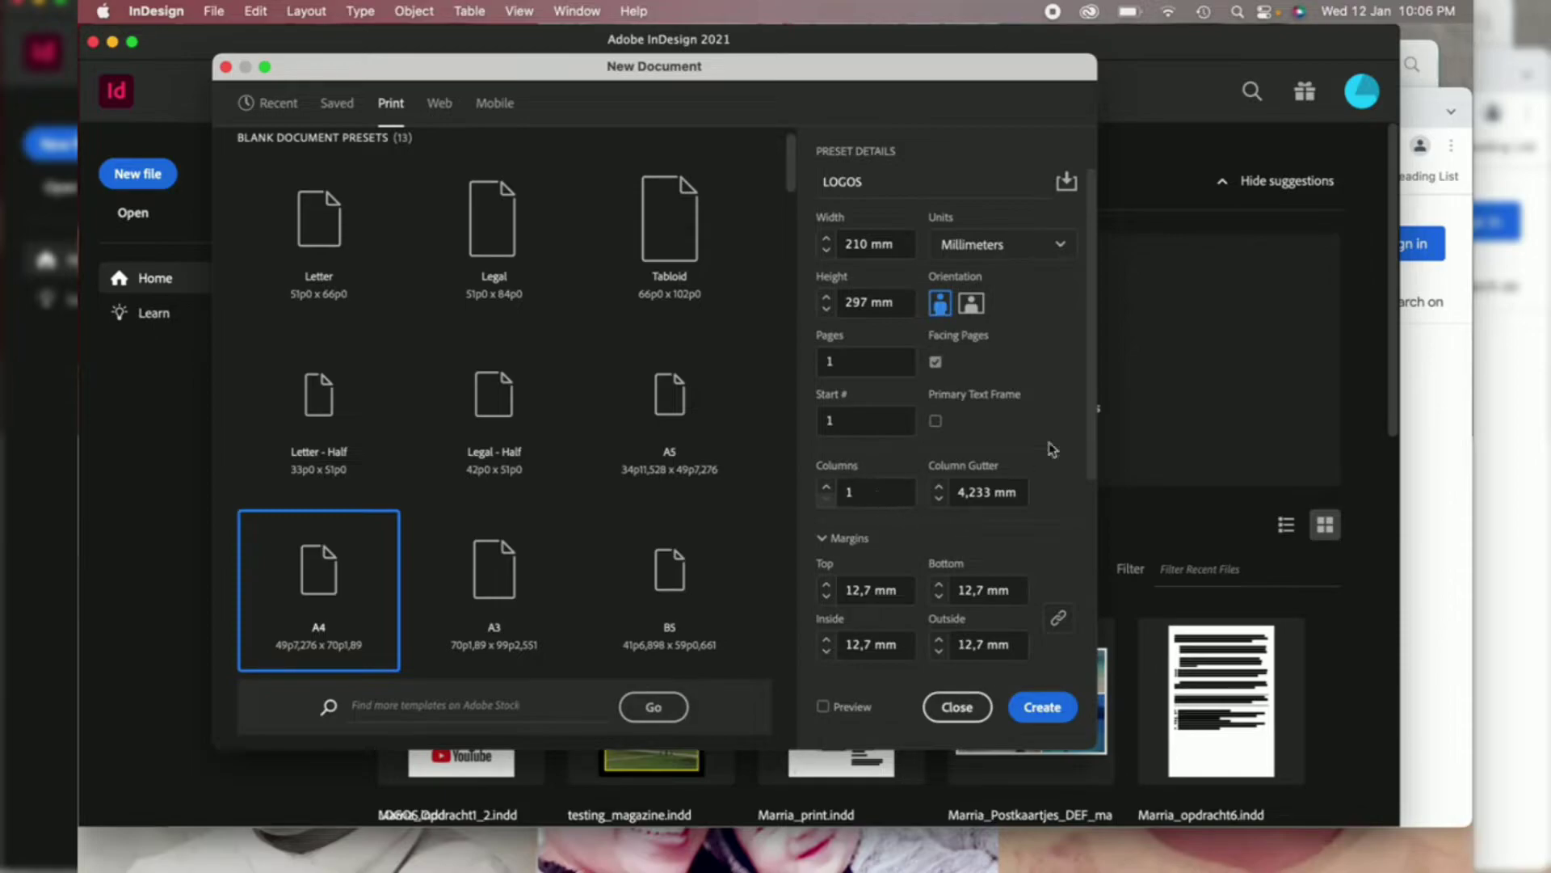
# Set the bleed to 3 mm on all four sides and create the document.
pyautogui.moveTo(1094, 399); pyautogui.dragTo(1094, 517)
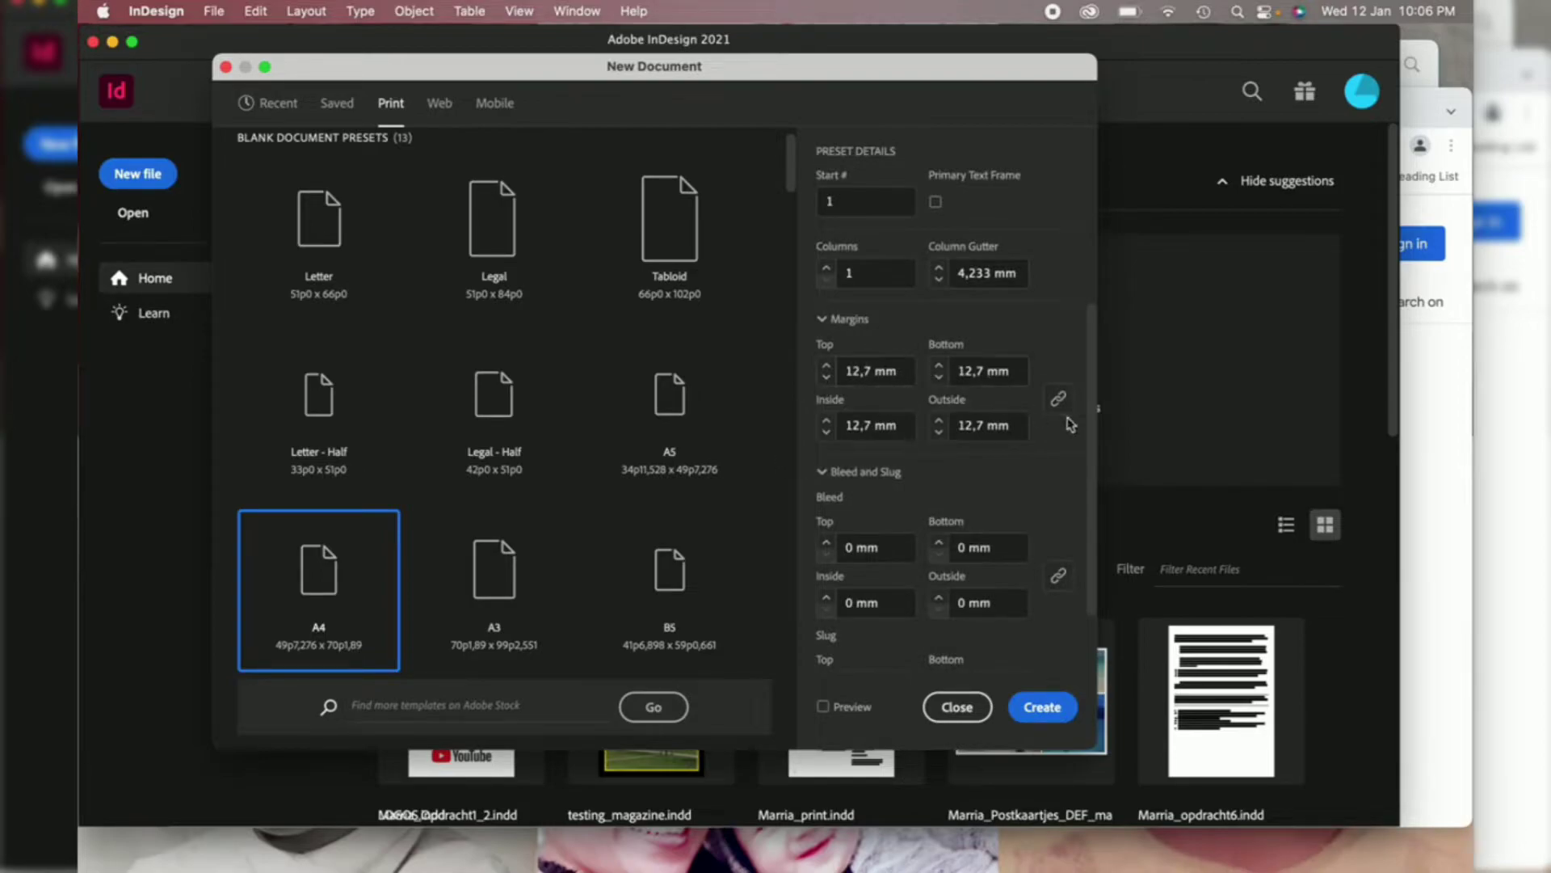
pyautogui.moveTo(1096, 415); pyautogui.dragTo(1096, 485)
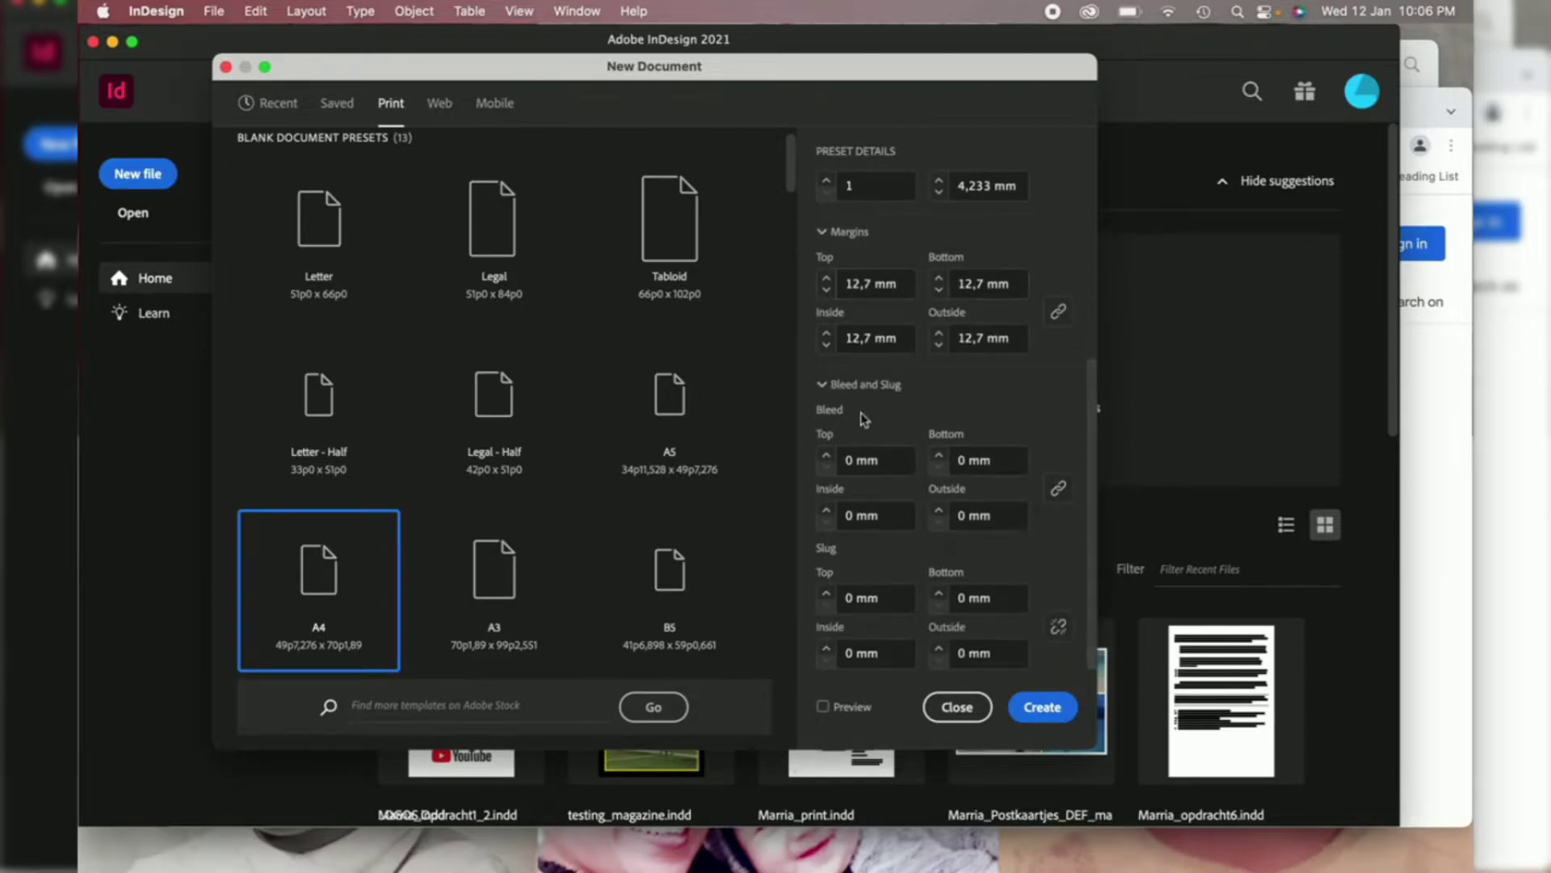
pyautogui.moveTo(853, 461); pyautogui.dragTo(843, 462)
pyautogui.write('3')
pyautogui.click(975, 515)
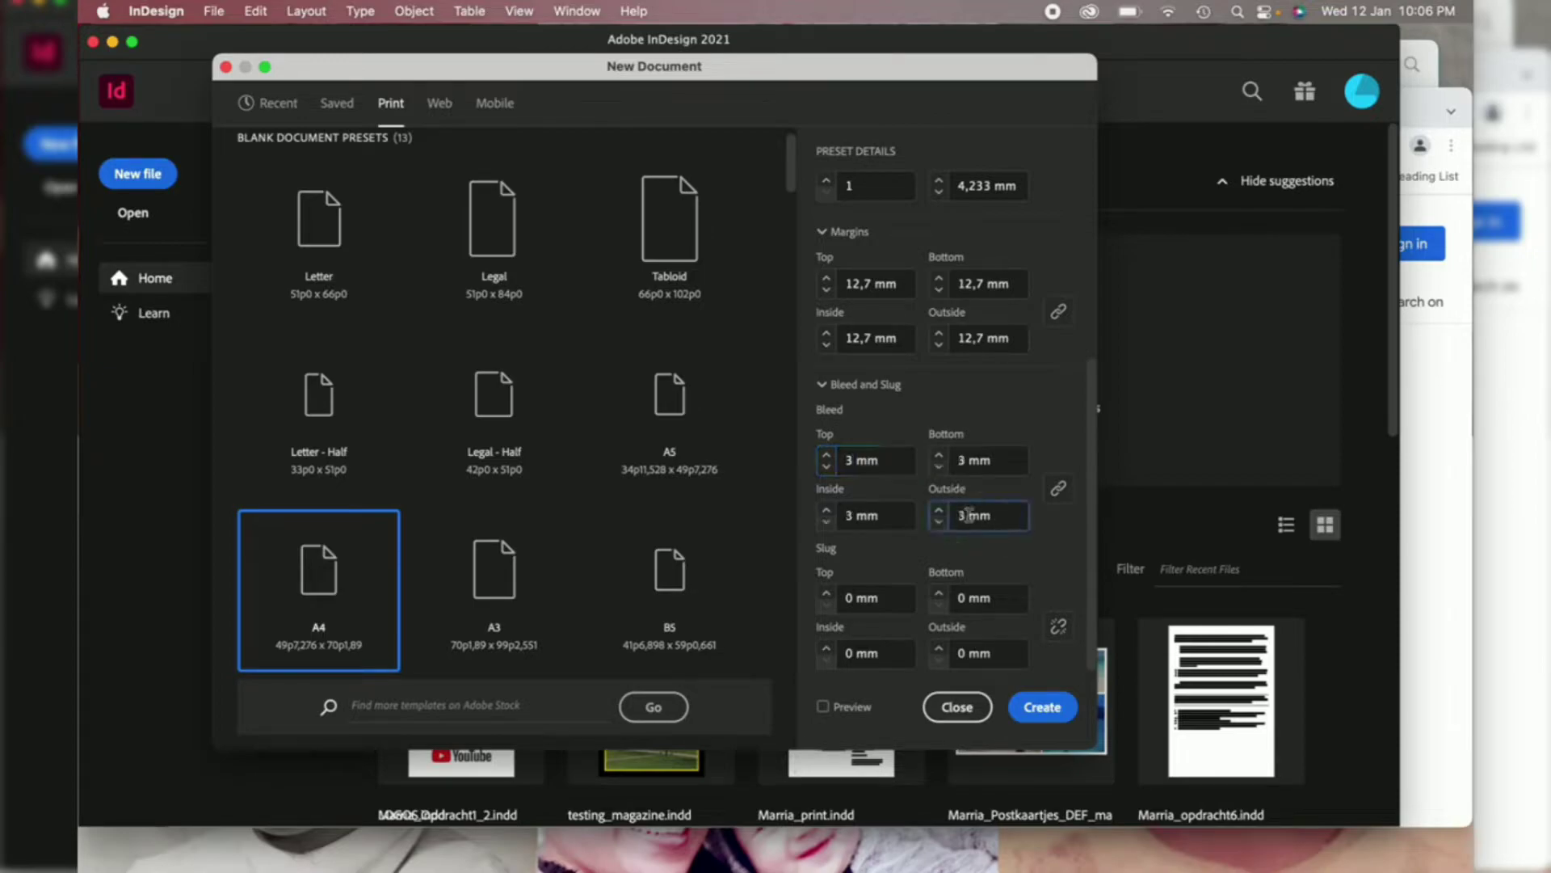
pyautogui.click(1046, 705)
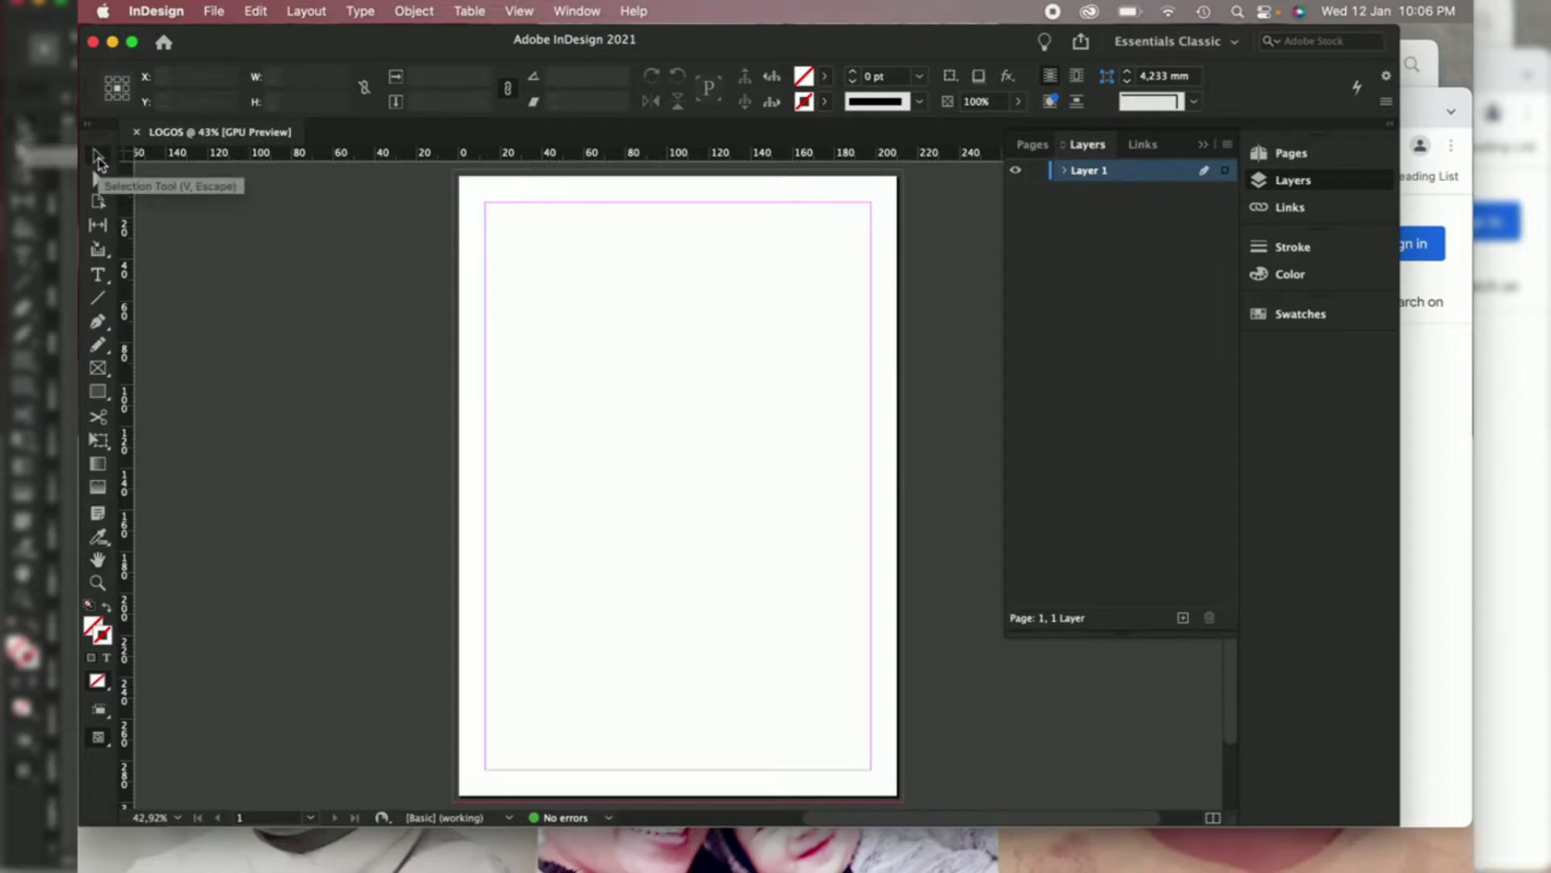
# Place cocacola.jpg from the Links folder at the page's upper-left margin corner, about 76 mm wide and 69 mm high.
pyautogui.click(214, 11)
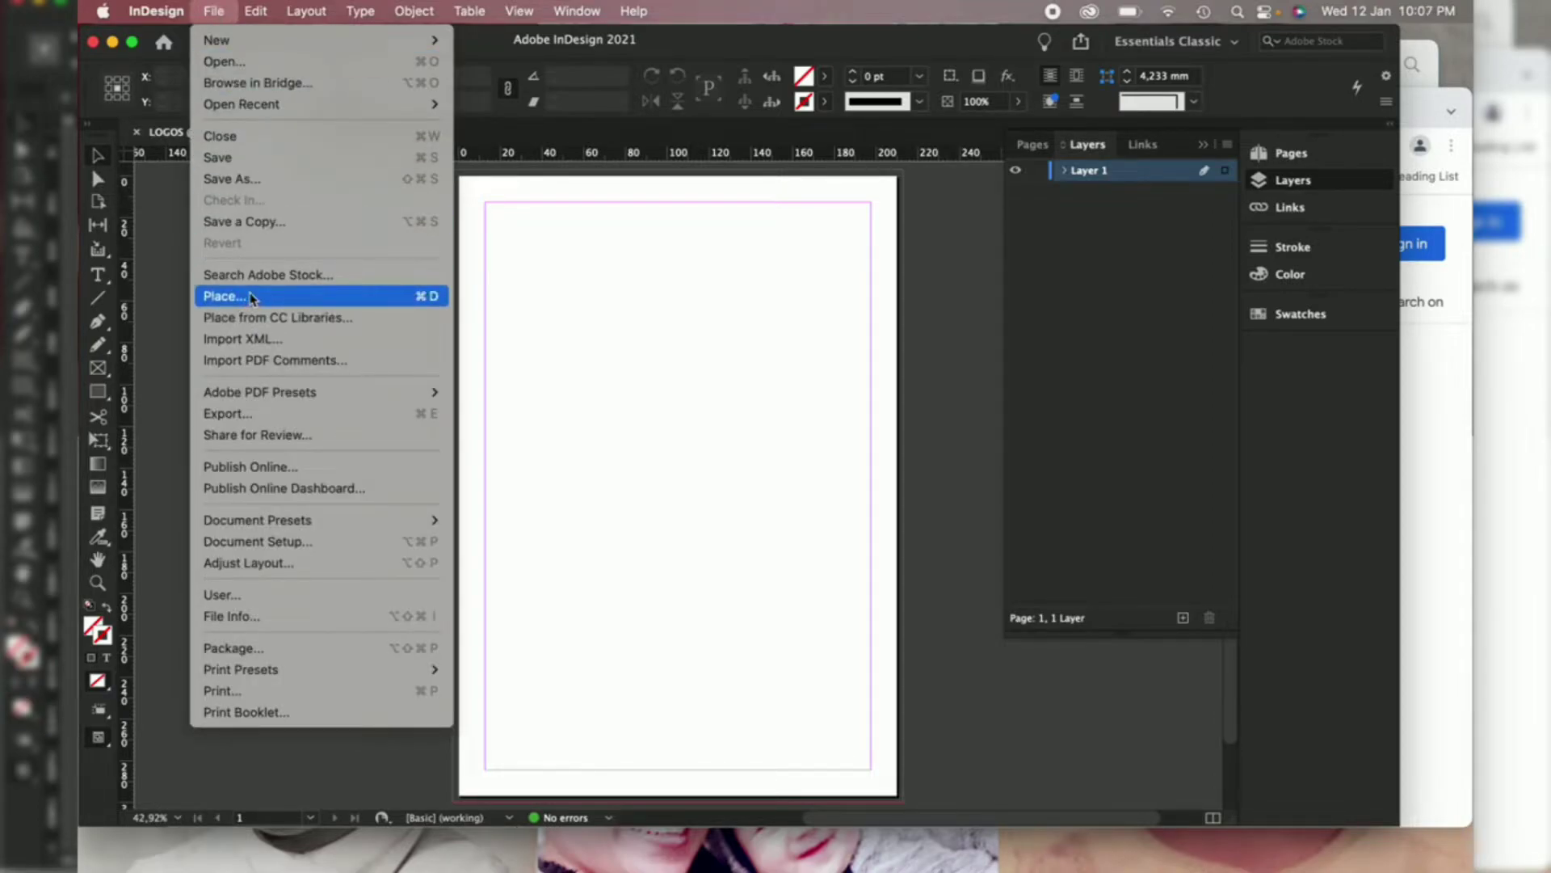
pyautogui.click(394, 305)
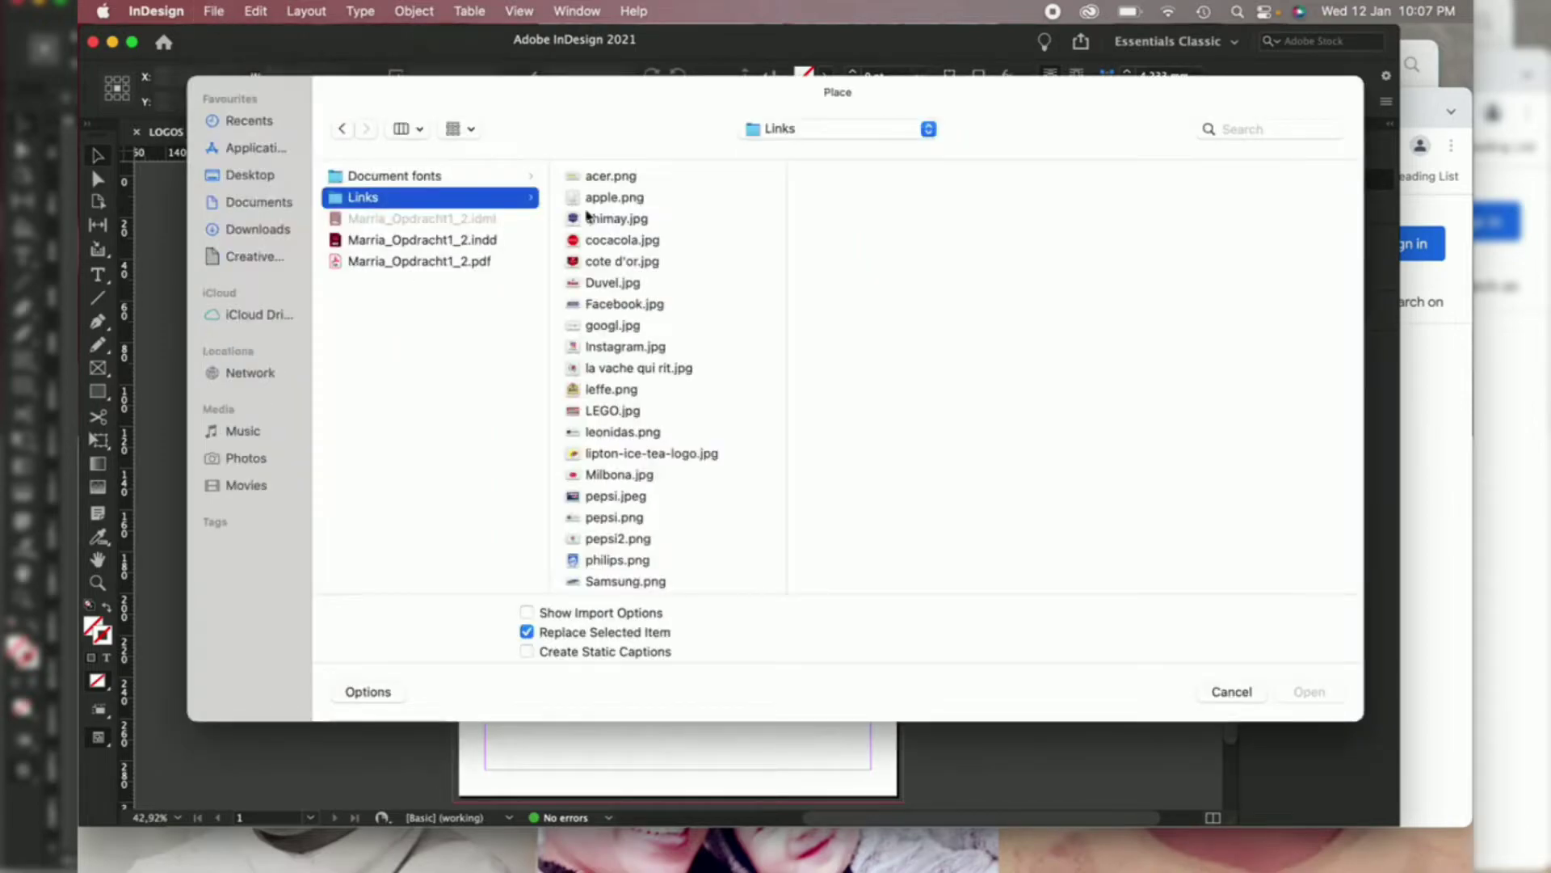
pyautogui.click(638, 242)
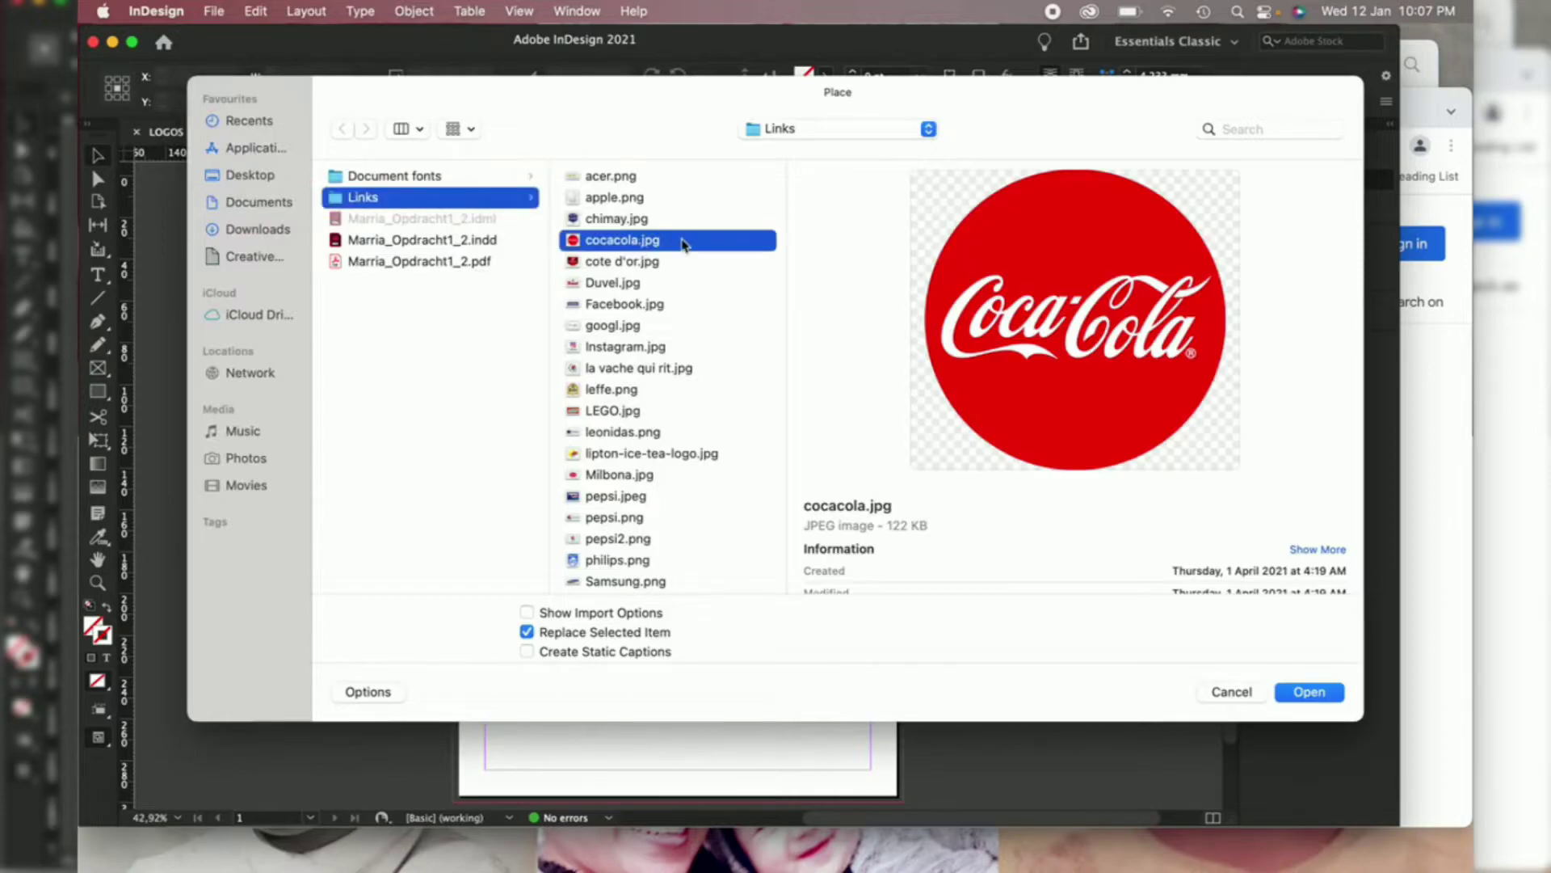
pyautogui.click(1283, 692)
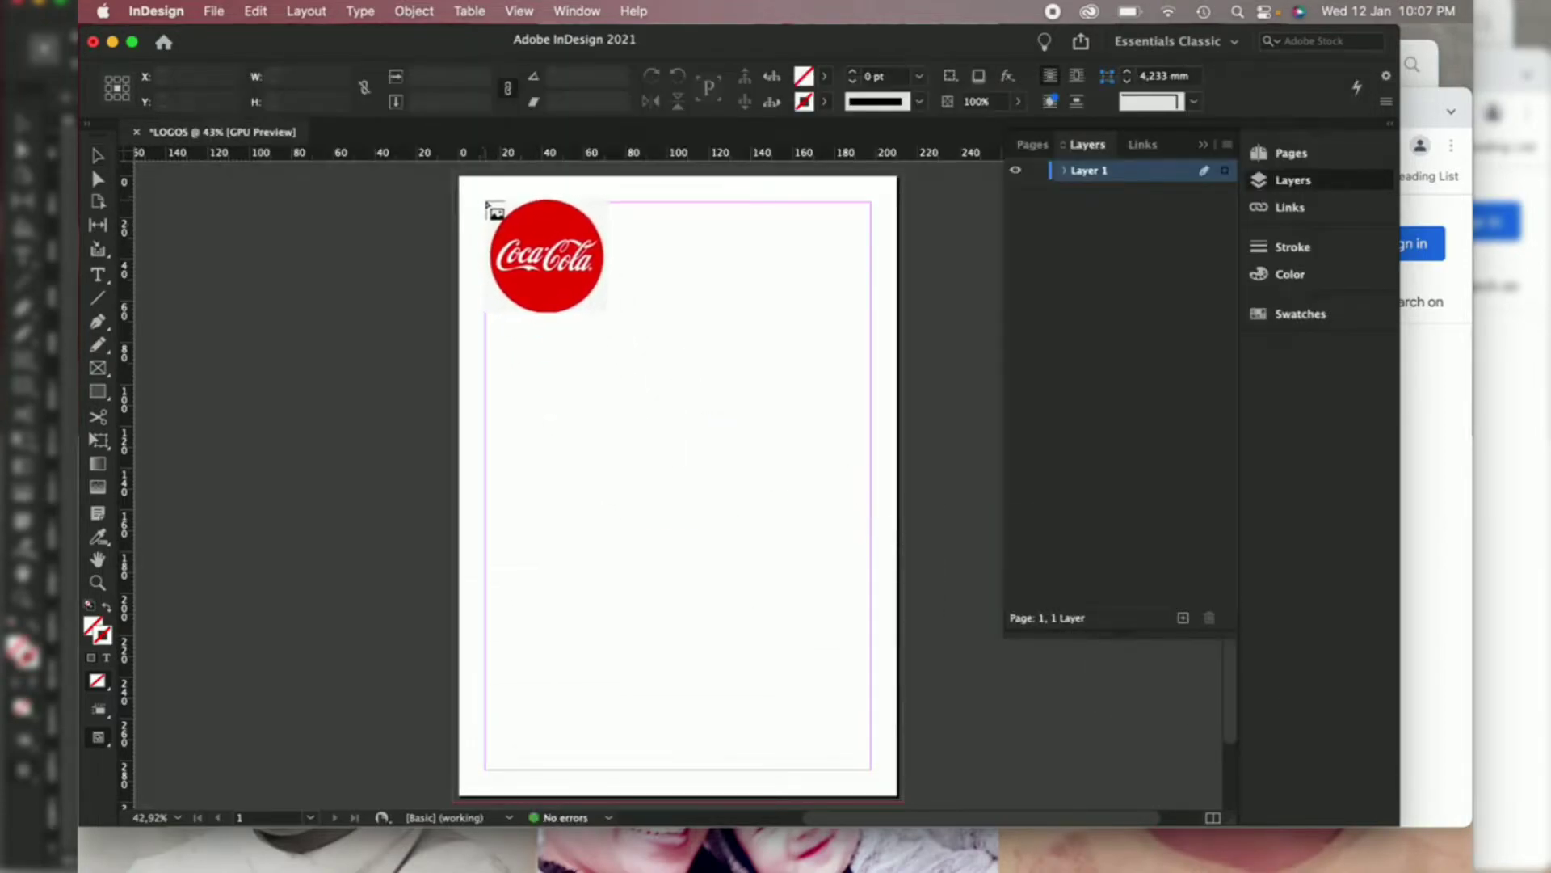
pyautogui.moveTo(485, 203); pyautogui.dragTo(627, 352)
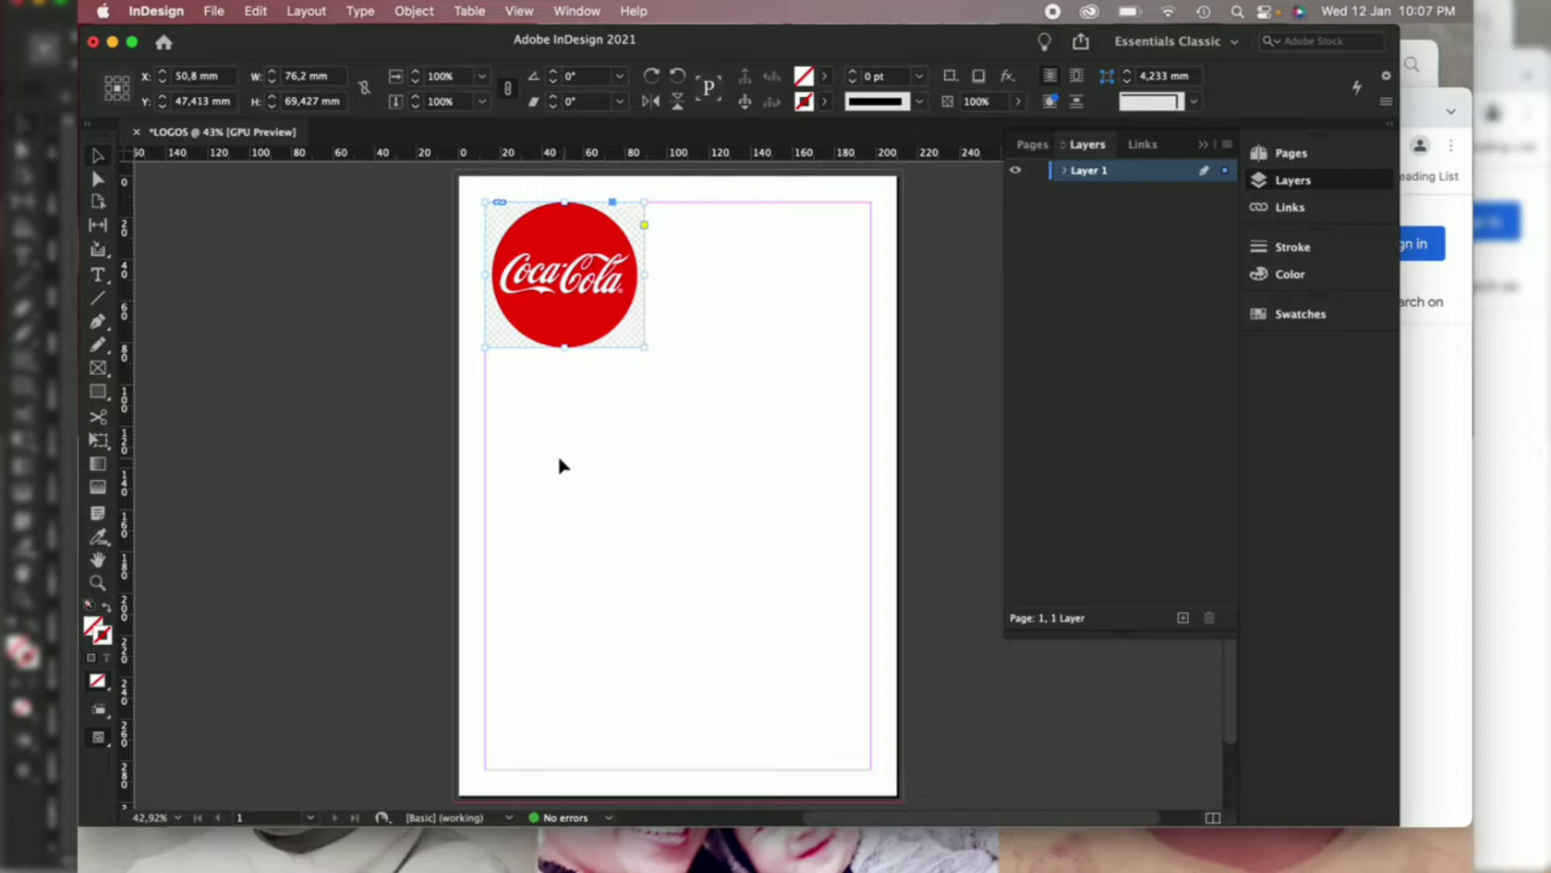
# Examine the placed Coca-Cola logo by zooming in and out, enlarging to 100%, and panning until the whole logo is in view.
pyautogui.click(96, 585)
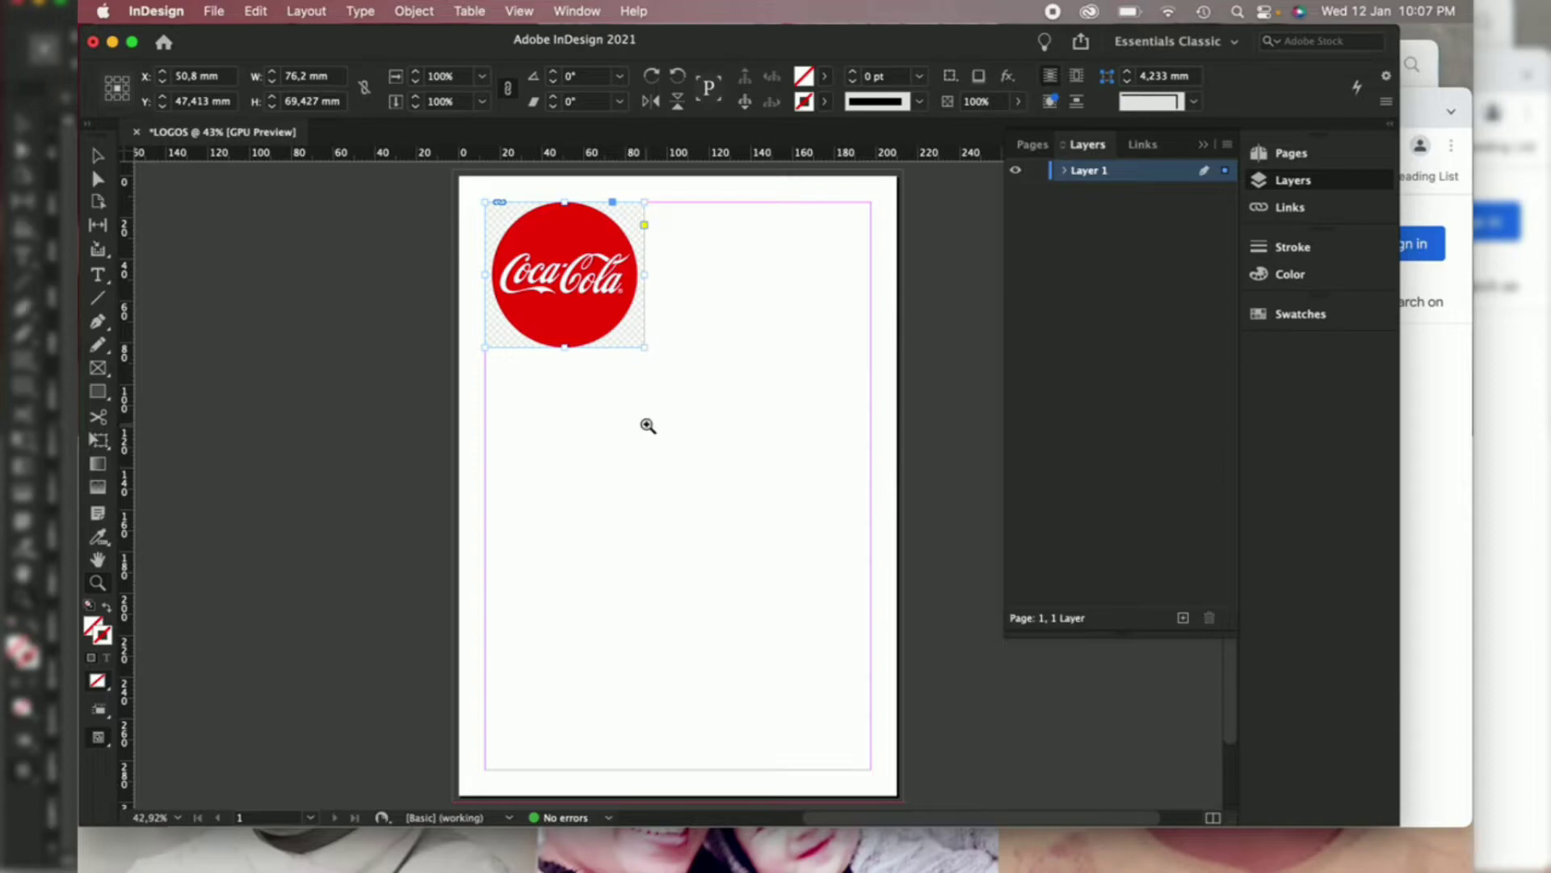
pyautogui.moveTo(648, 426); pyautogui.dragTo(364, 544)
pyautogui.moveTo(551, 411); pyautogui.dragTo(420, 442)
pyautogui.moveTo(416, 445); pyautogui.dragTo(304, 471)
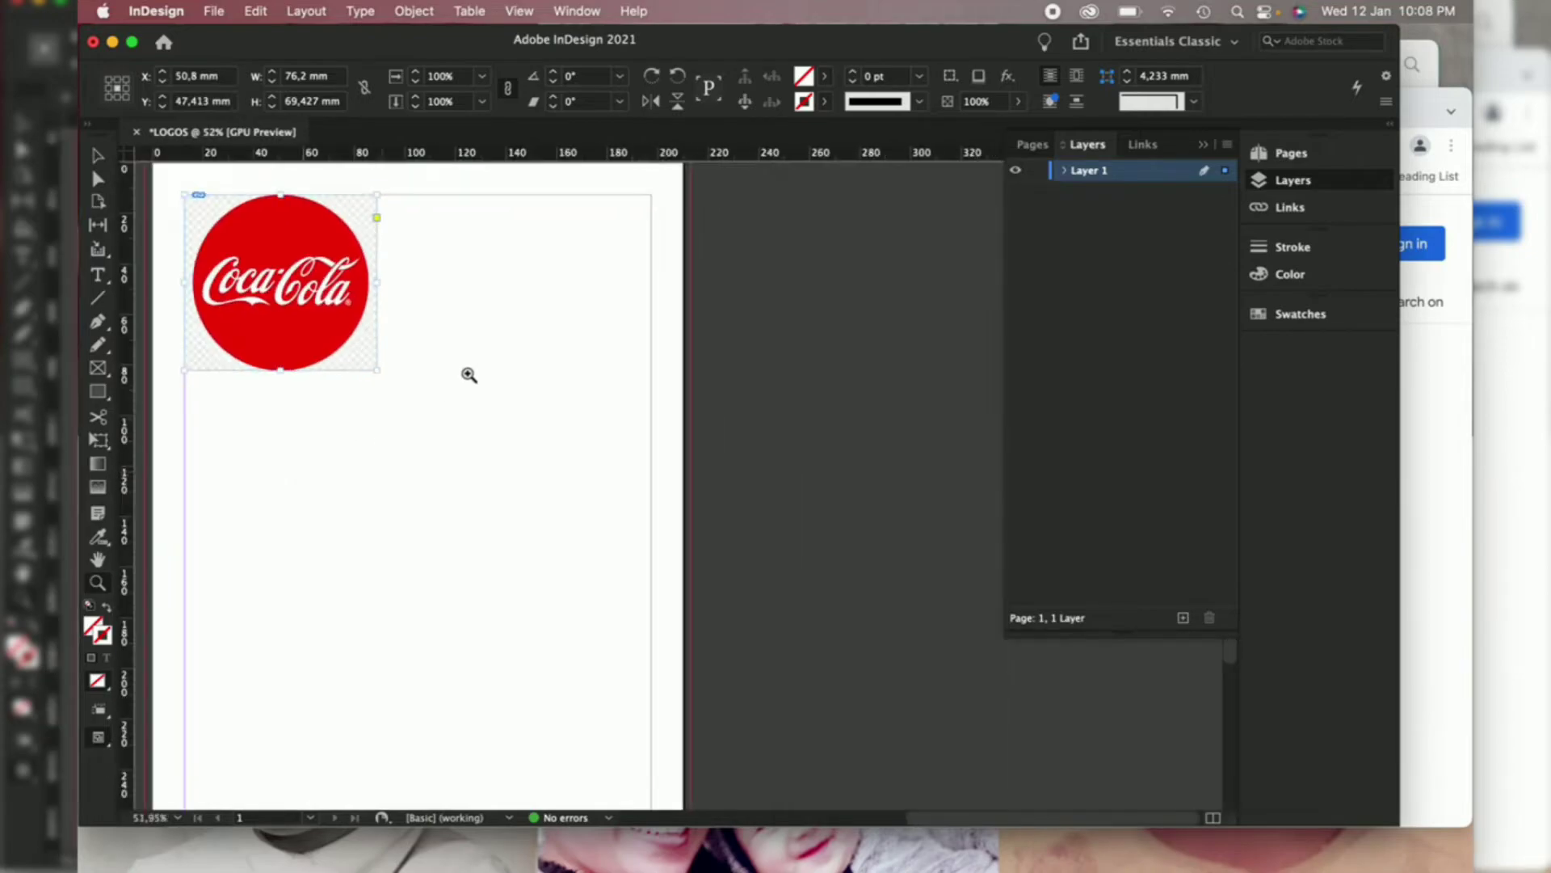
pyautogui.moveTo(439, 395); pyautogui.dragTo(374, 412)
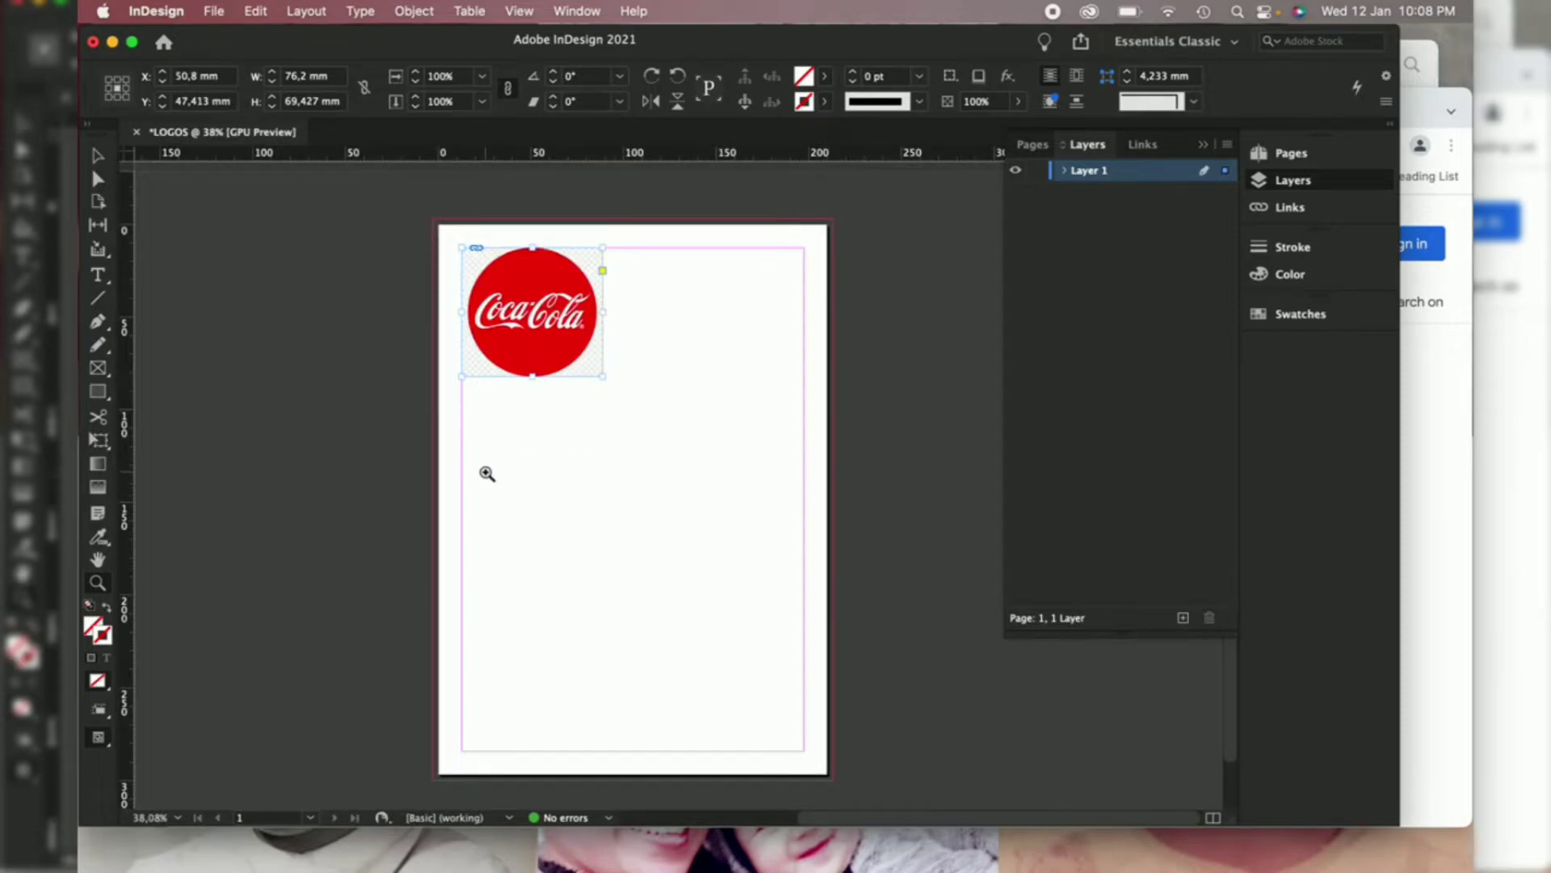
pyautogui.rightClick(585, 488)
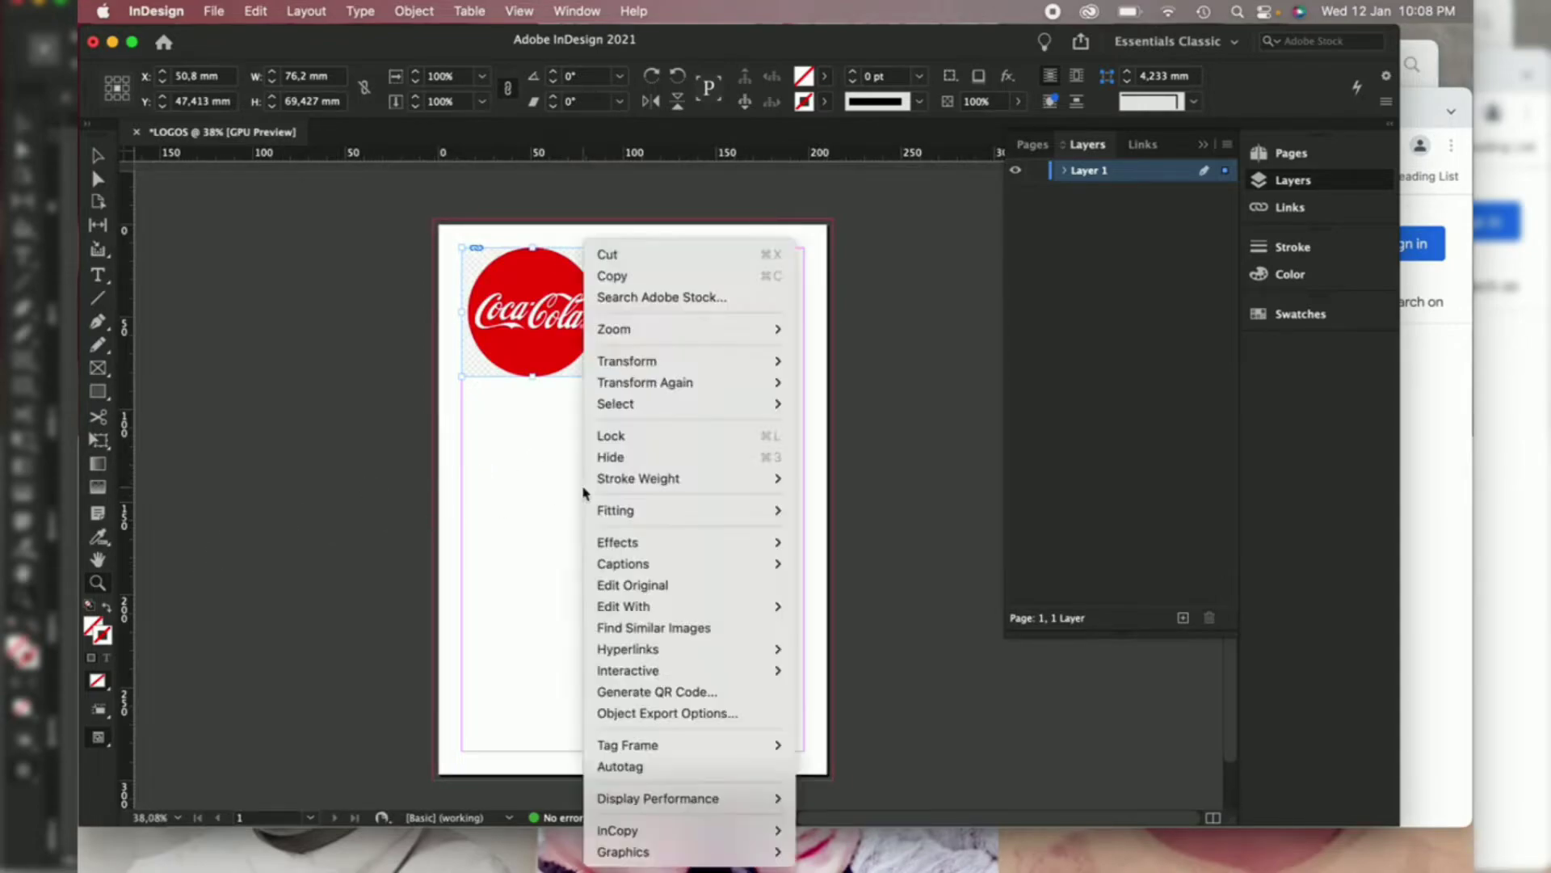
pyautogui.click(444, 542)
pyautogui.click(526, 495)
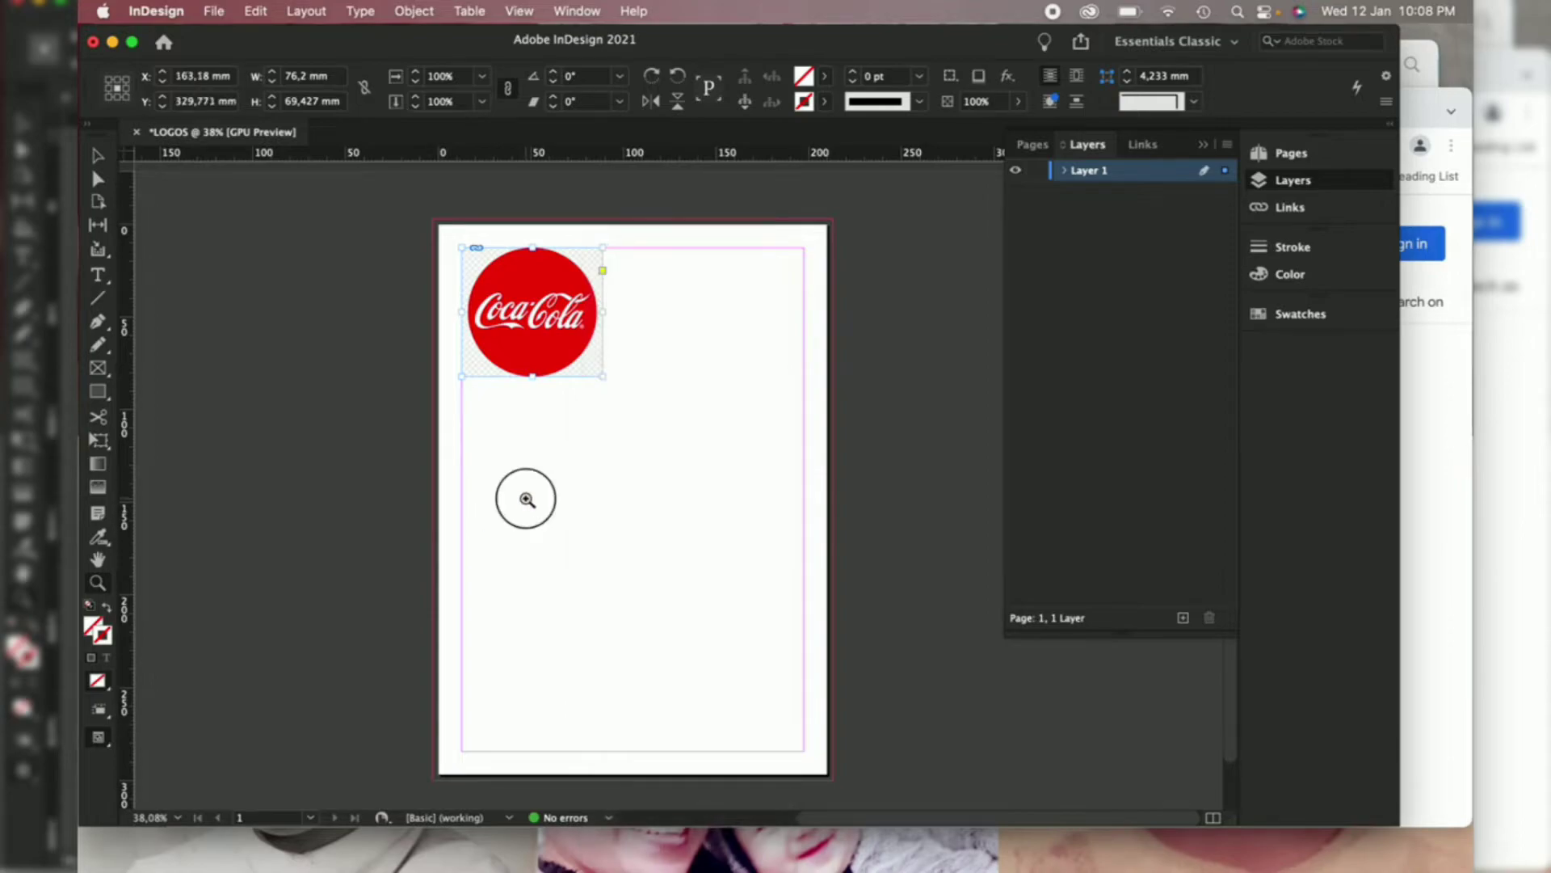
pyautogui.click(745, 385)
pyautogui.click(745, 385)
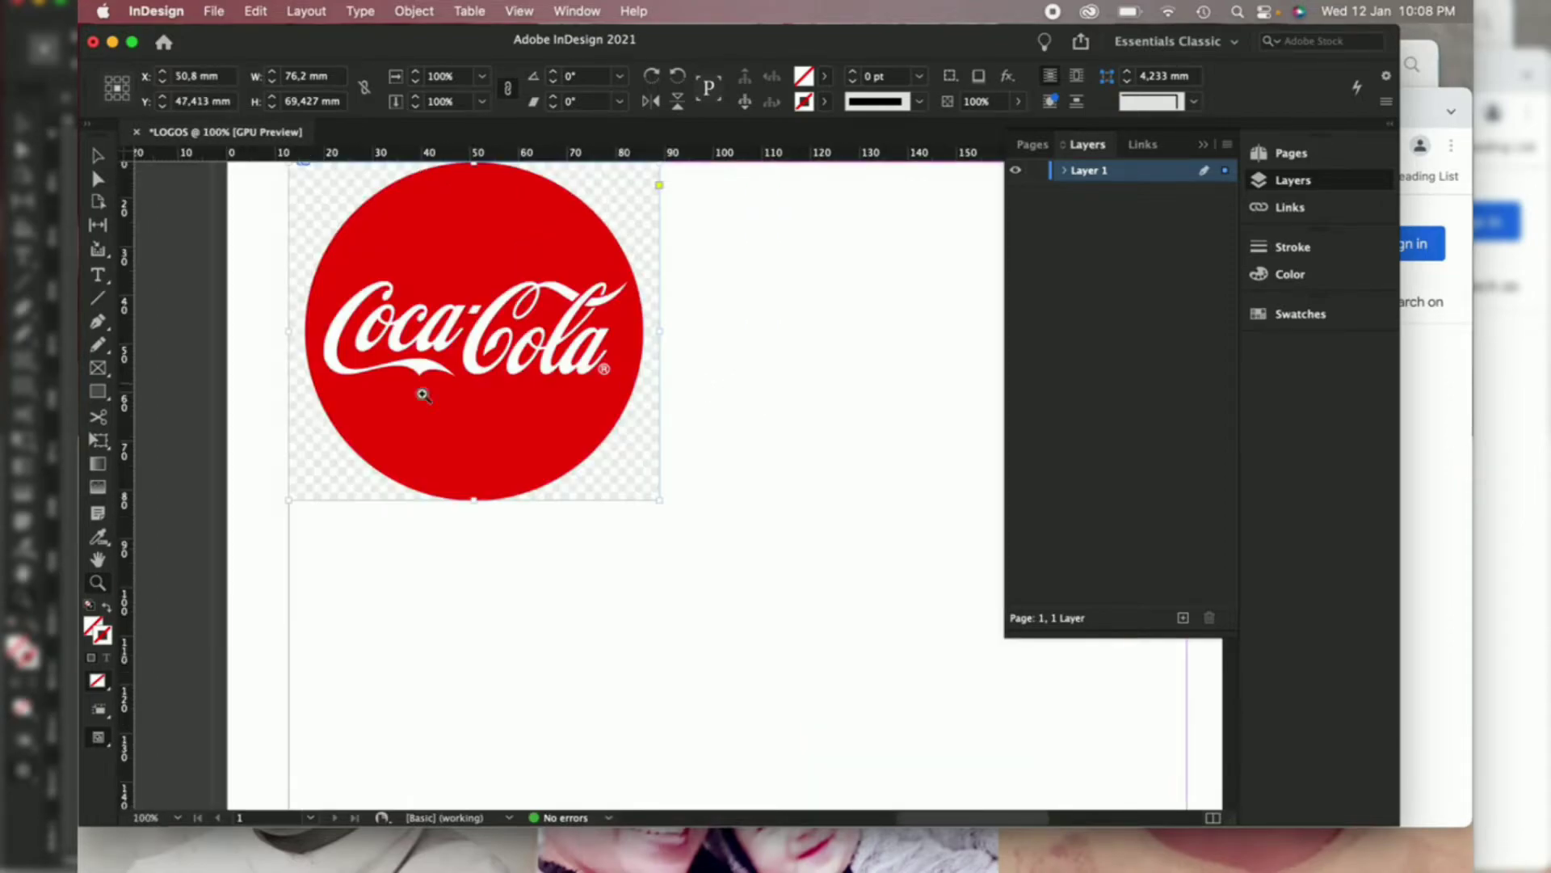
pyautogui.click(97, 559)
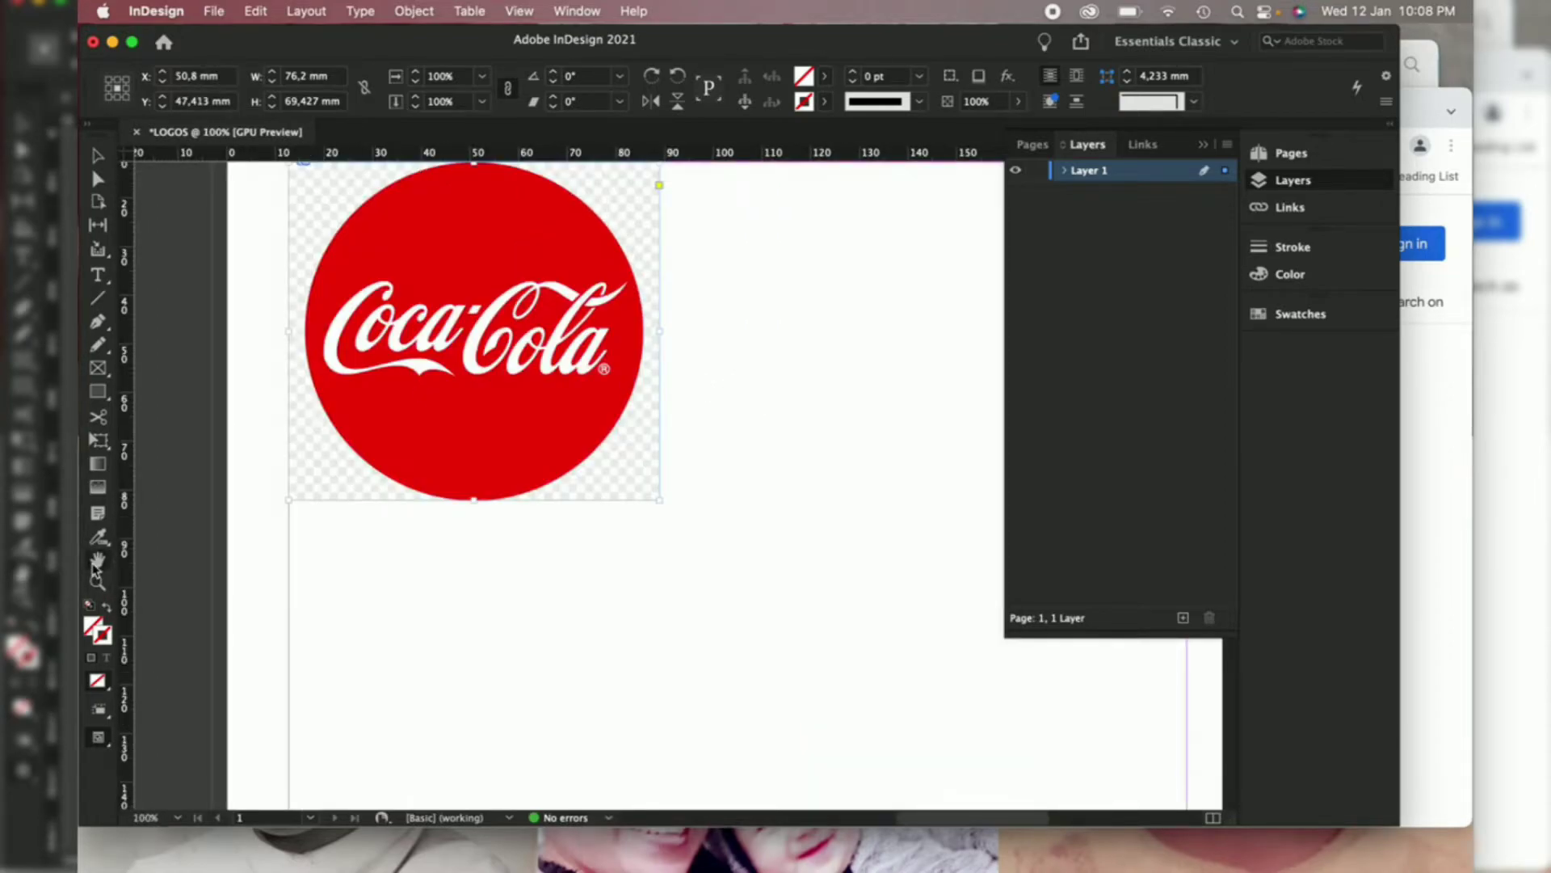
pyautogui.moveTo(766, 360); pyautogui.dragTo(824, 428)
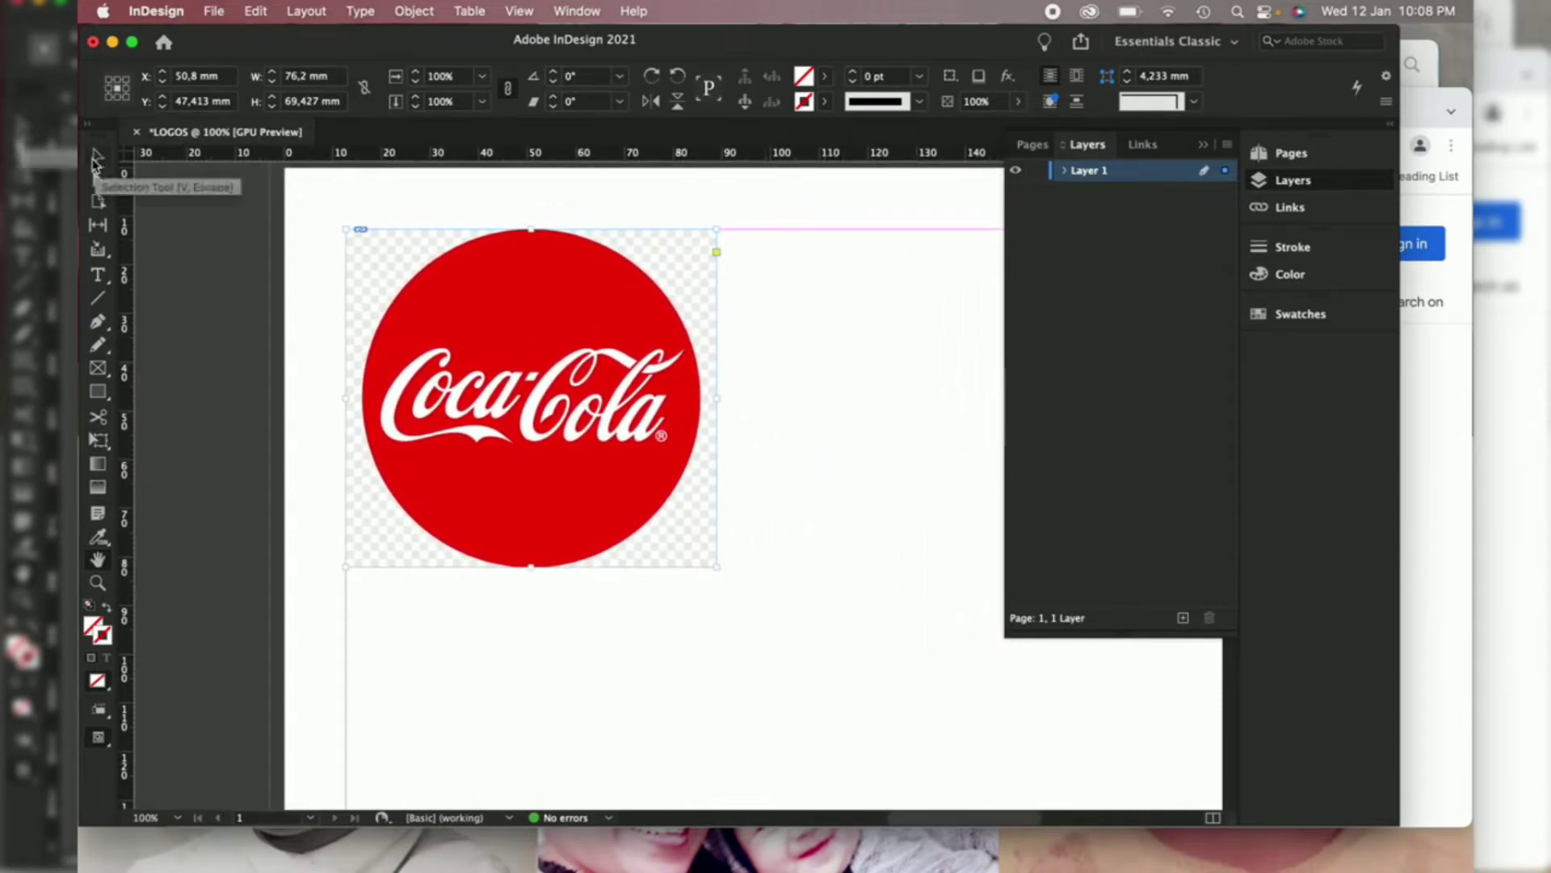
# Crop the Coca-Cola logo's frame from its right edge to about 38 mm wide.
pyautogui.click(96, 161)
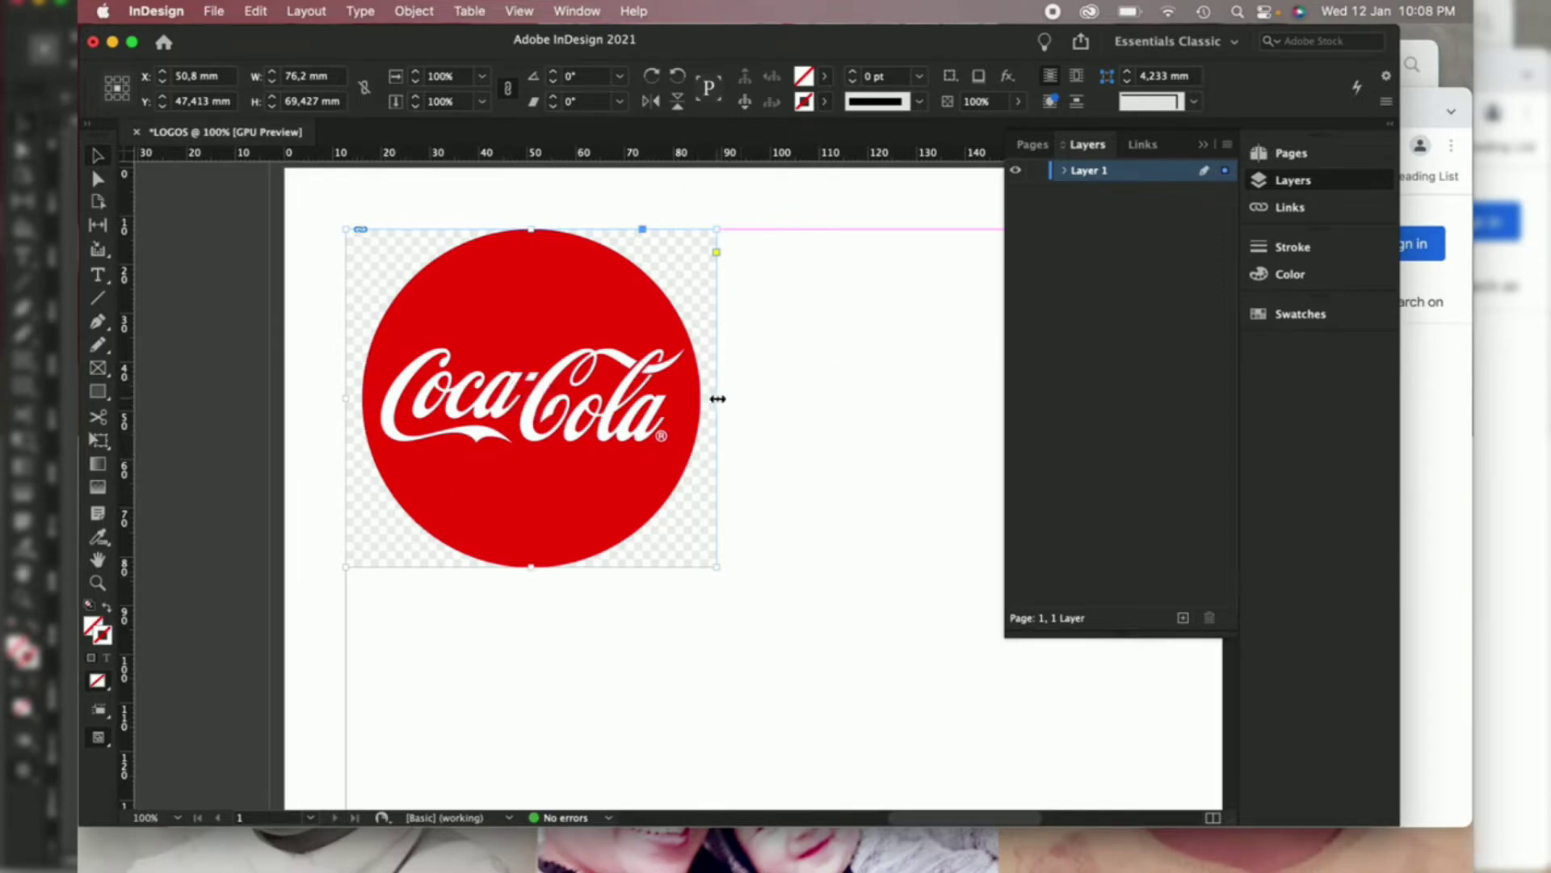
pyautogui.moveTo(717, 398); pyautogui.dragTo(534, 414)
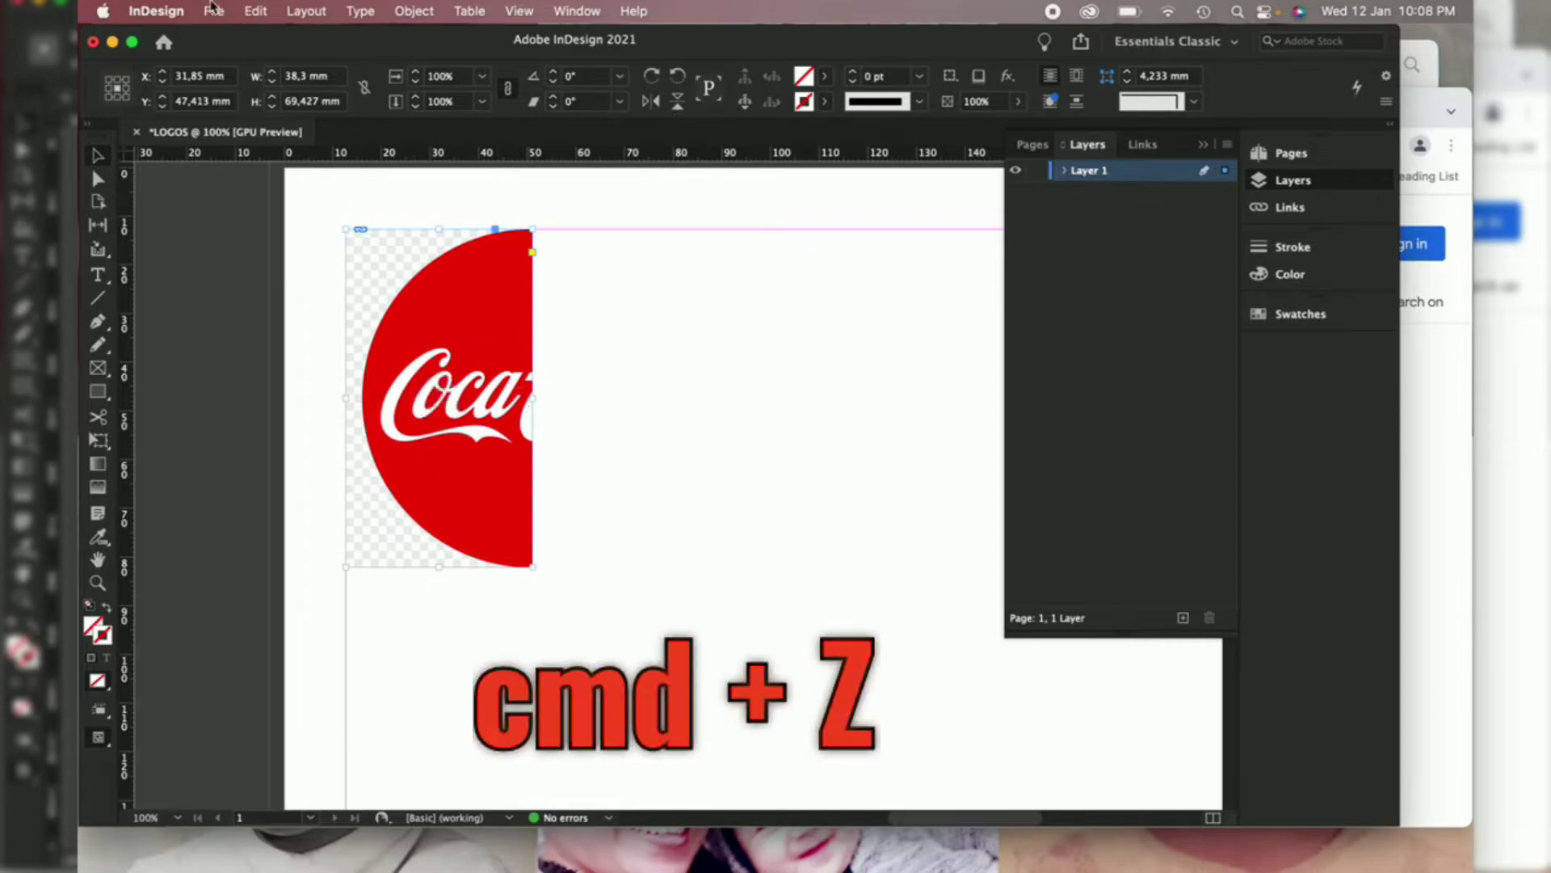
# Undo the crop of the Coca-Cola logo's frame, redo it, and undo it again.
pyautogui.click(213, 10)
pyautogui.moveTo(255, 15)
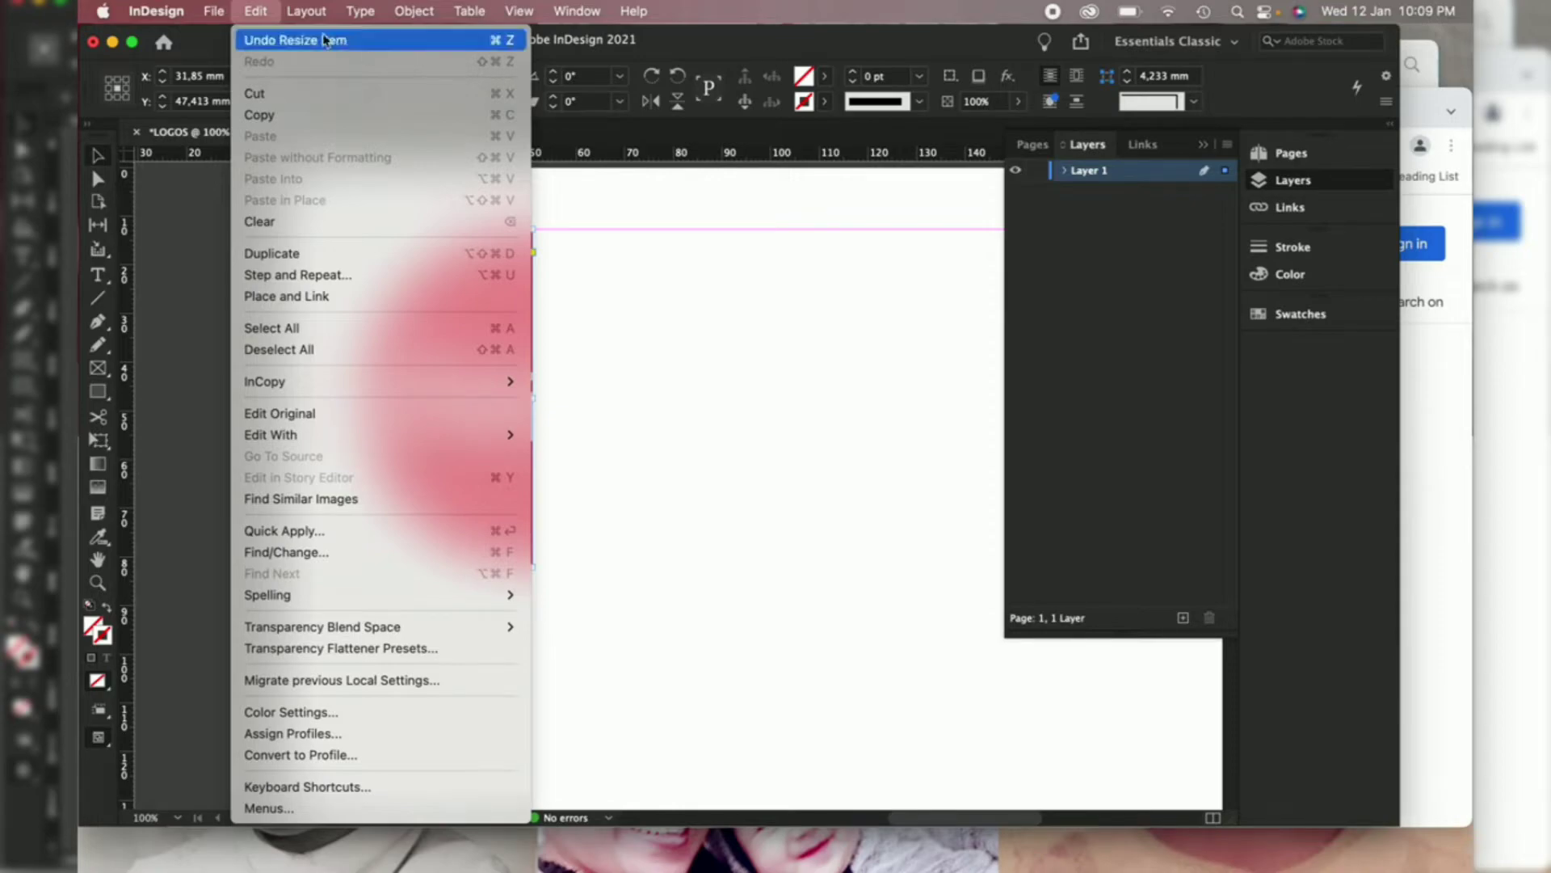
pyautogui.click(191, 218)
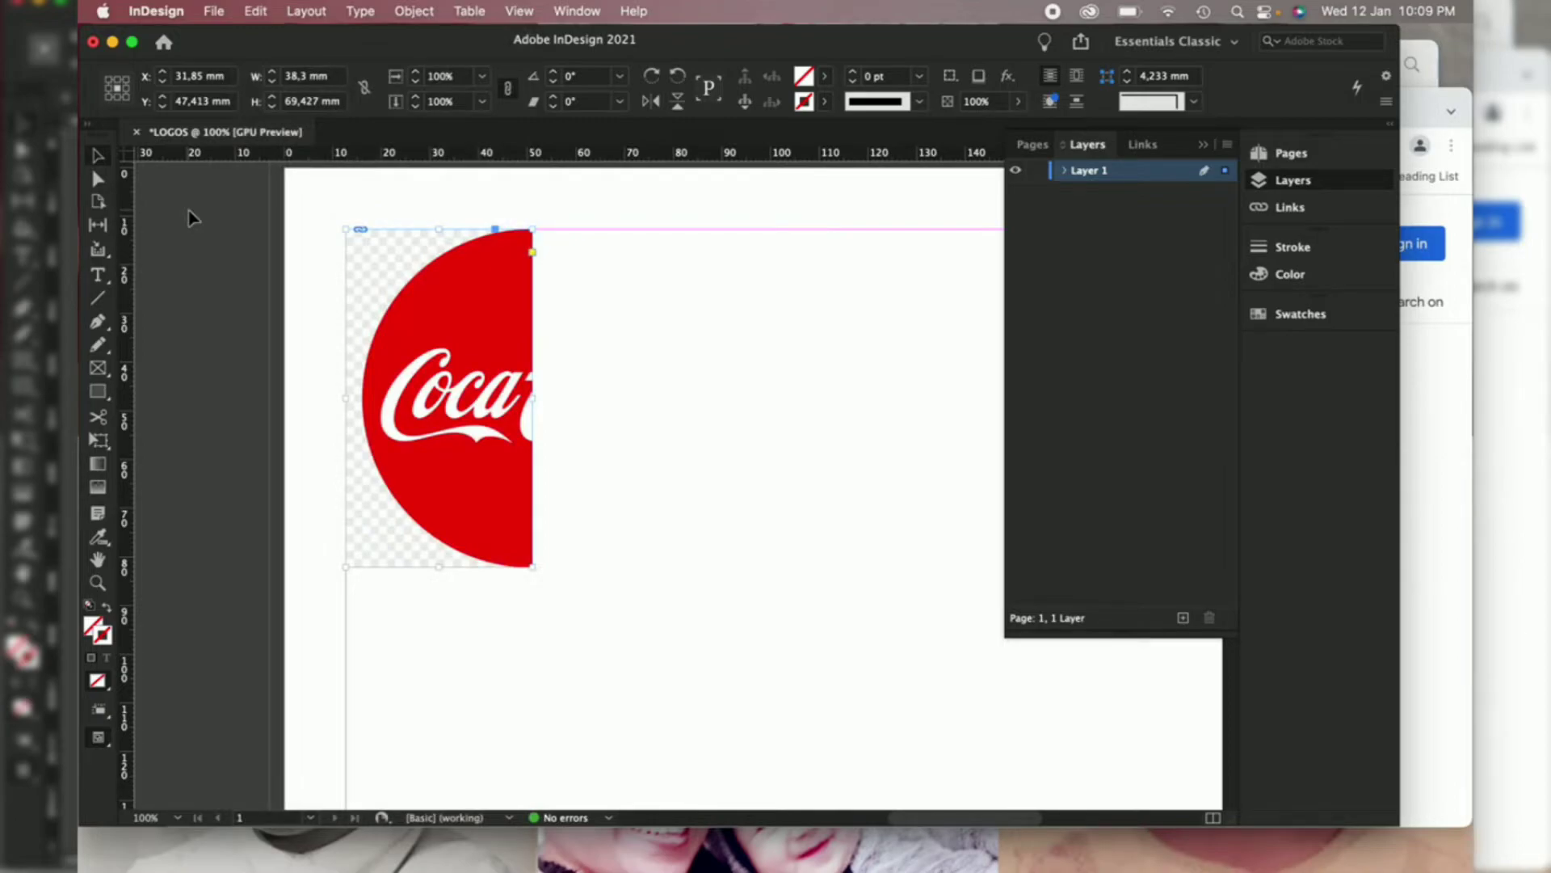
pyautogui.click(443, 398)
pyautogui.press('super+alt+c')
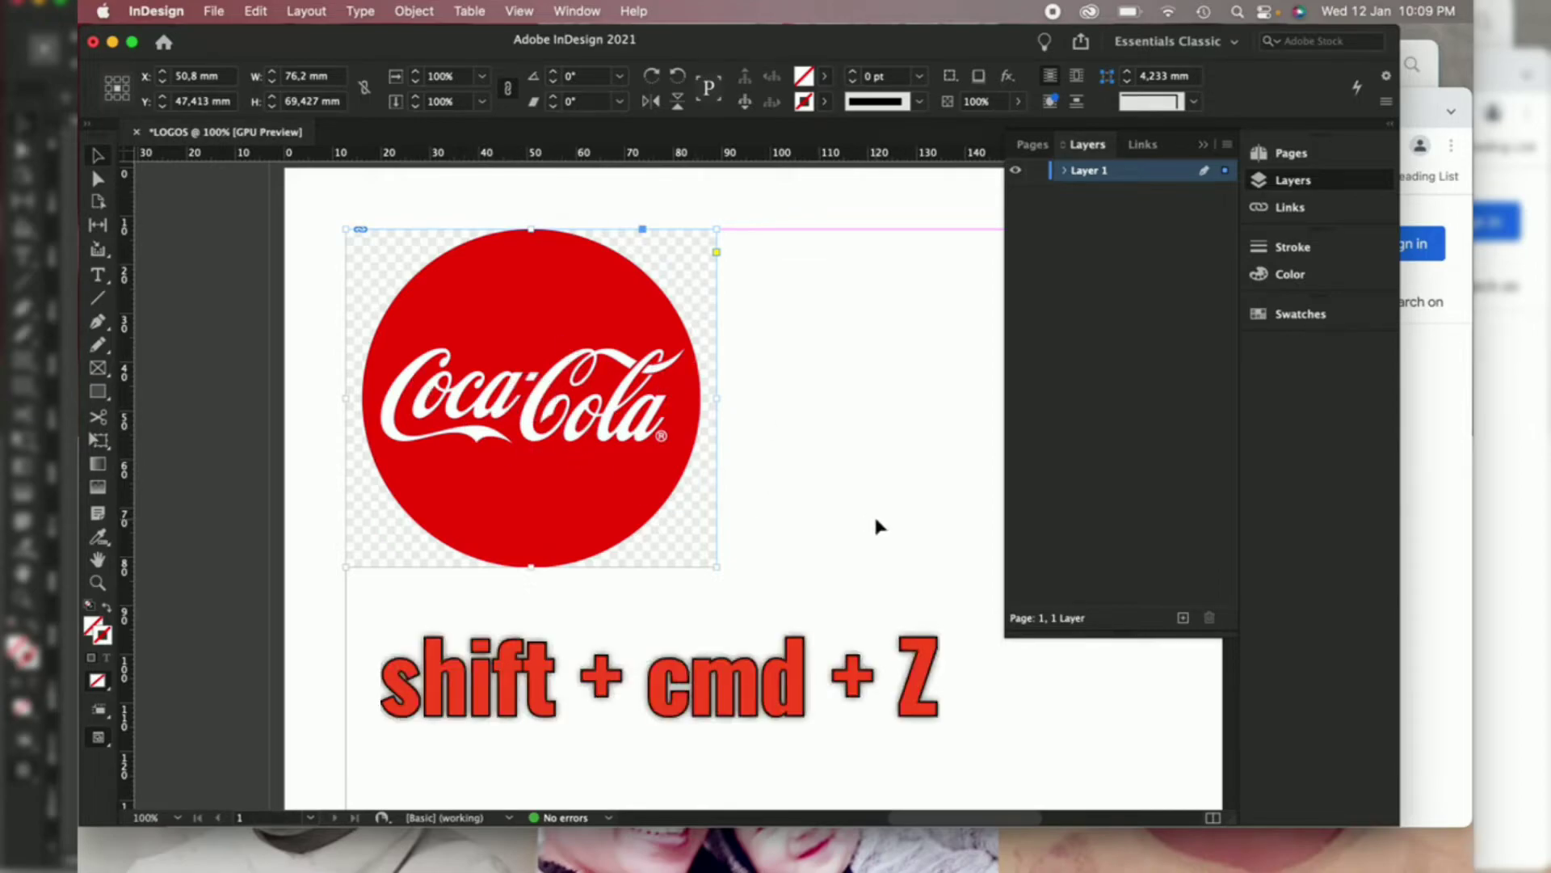
pyautogui.press('super+shift+z')
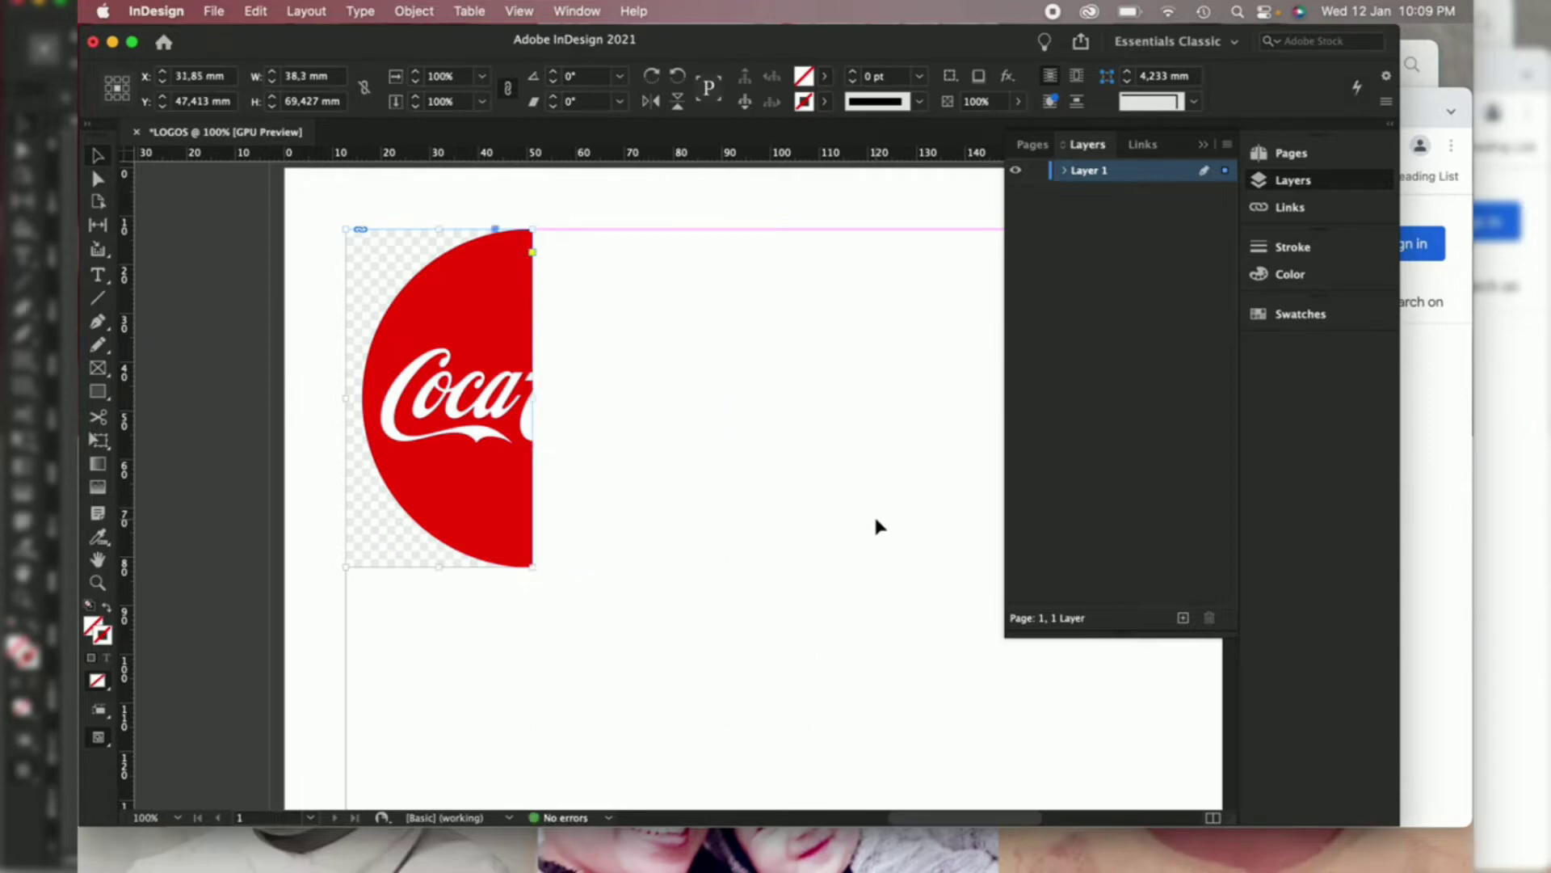
pyautogui.press('super+z')
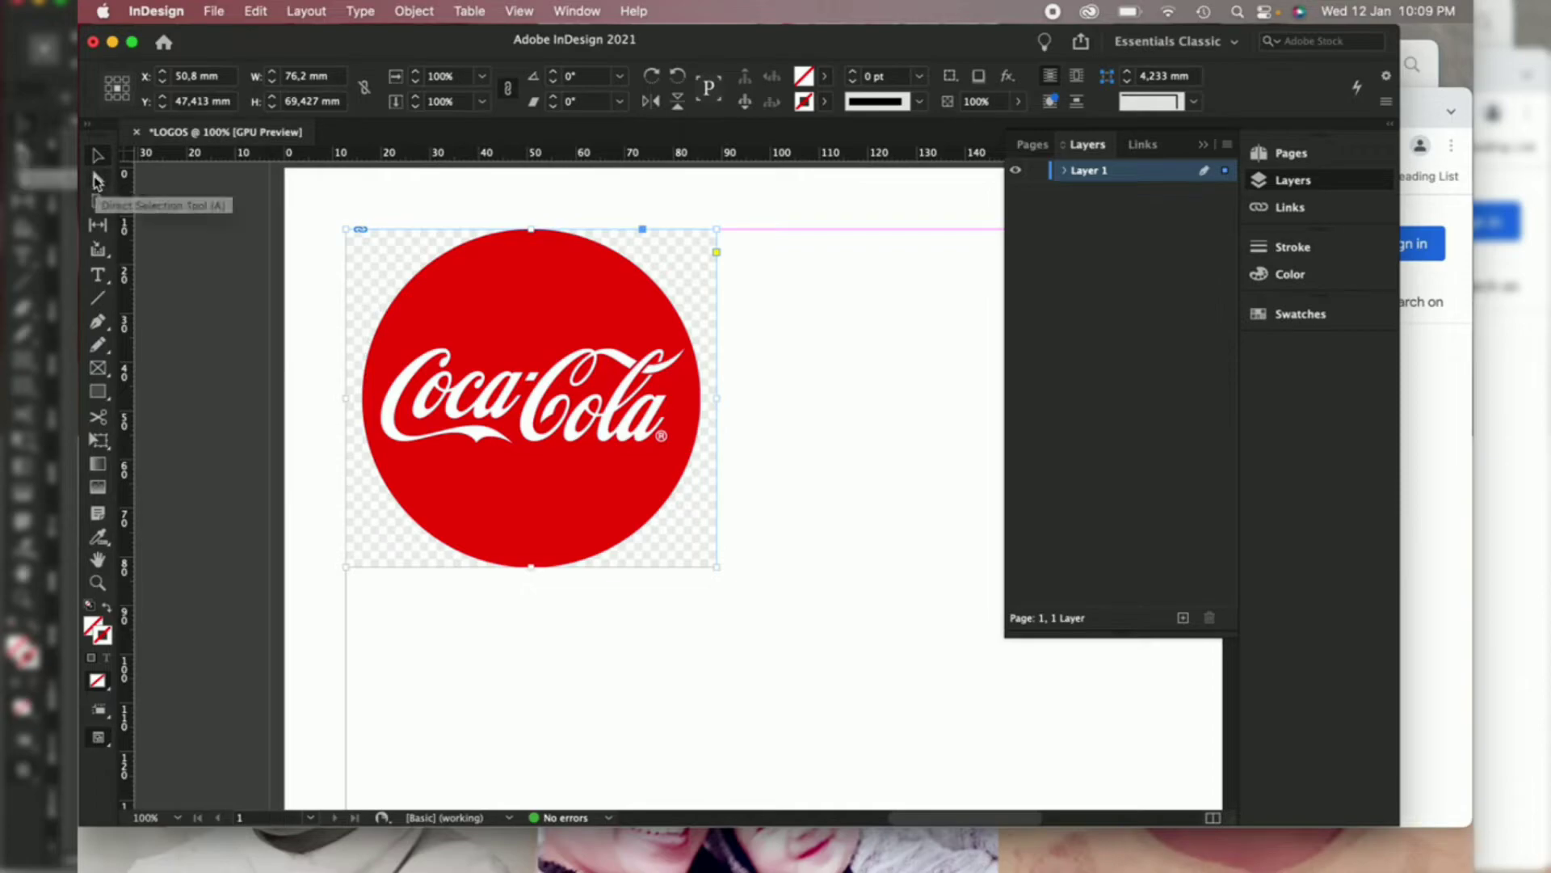
# Select the Coca-Cola image inside its frame, try scaling it non-proportionally to about 61 by 36 mm, and undo that scaling.
pyautogui.click(98, 181)
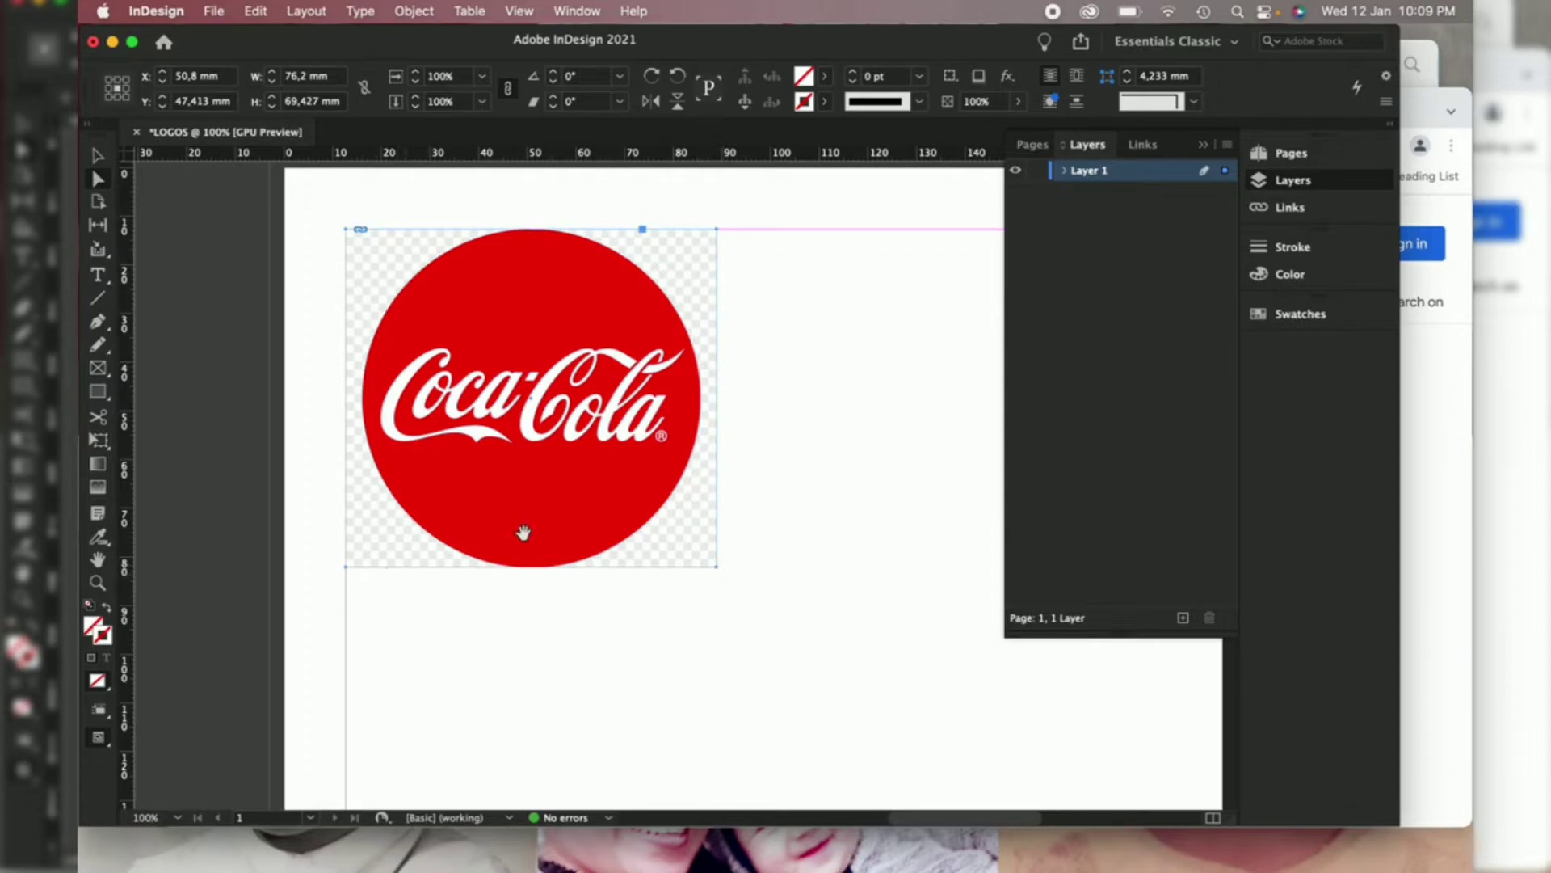
pyautogui.click(192, 409)
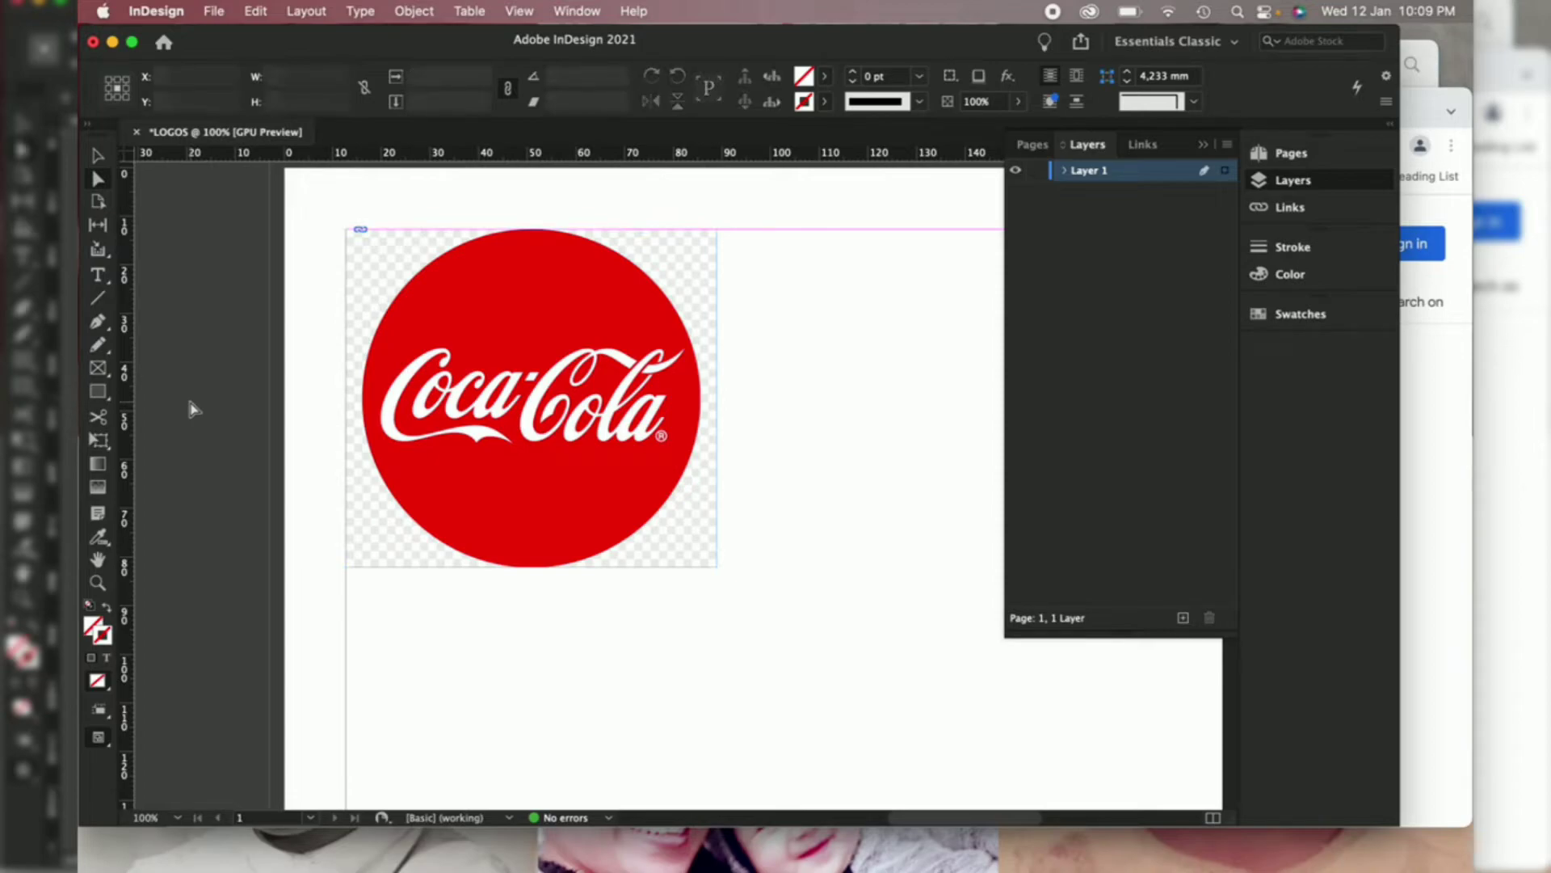
pyautogui.click(664, 362)
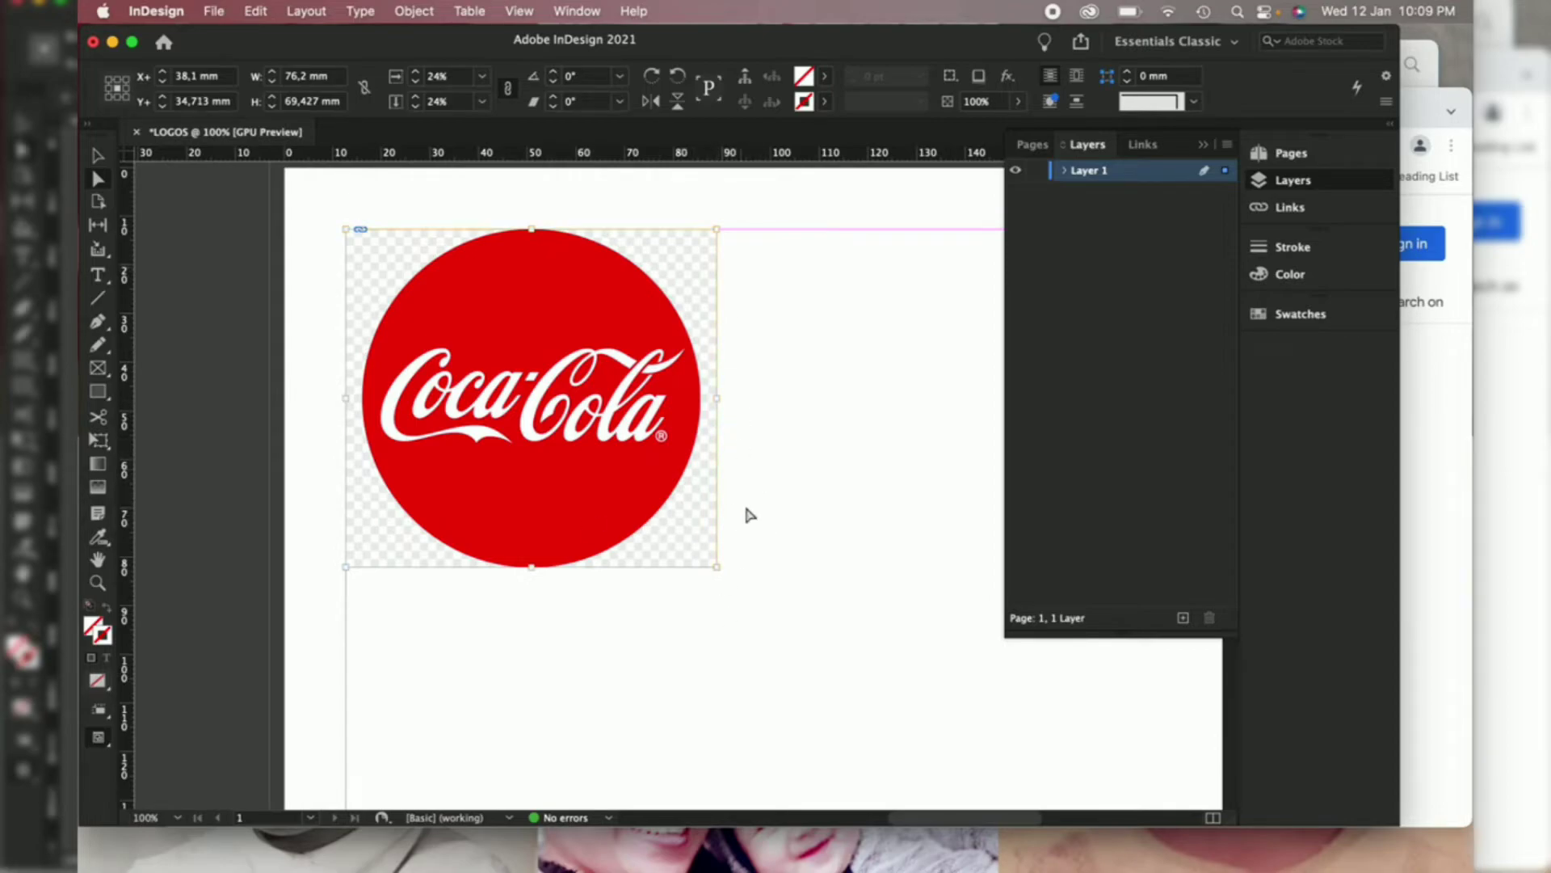
pyautogui.click(715, 568)
pyautogui.moveTo(715, 568); pyautogui.dragTo(644, 405)
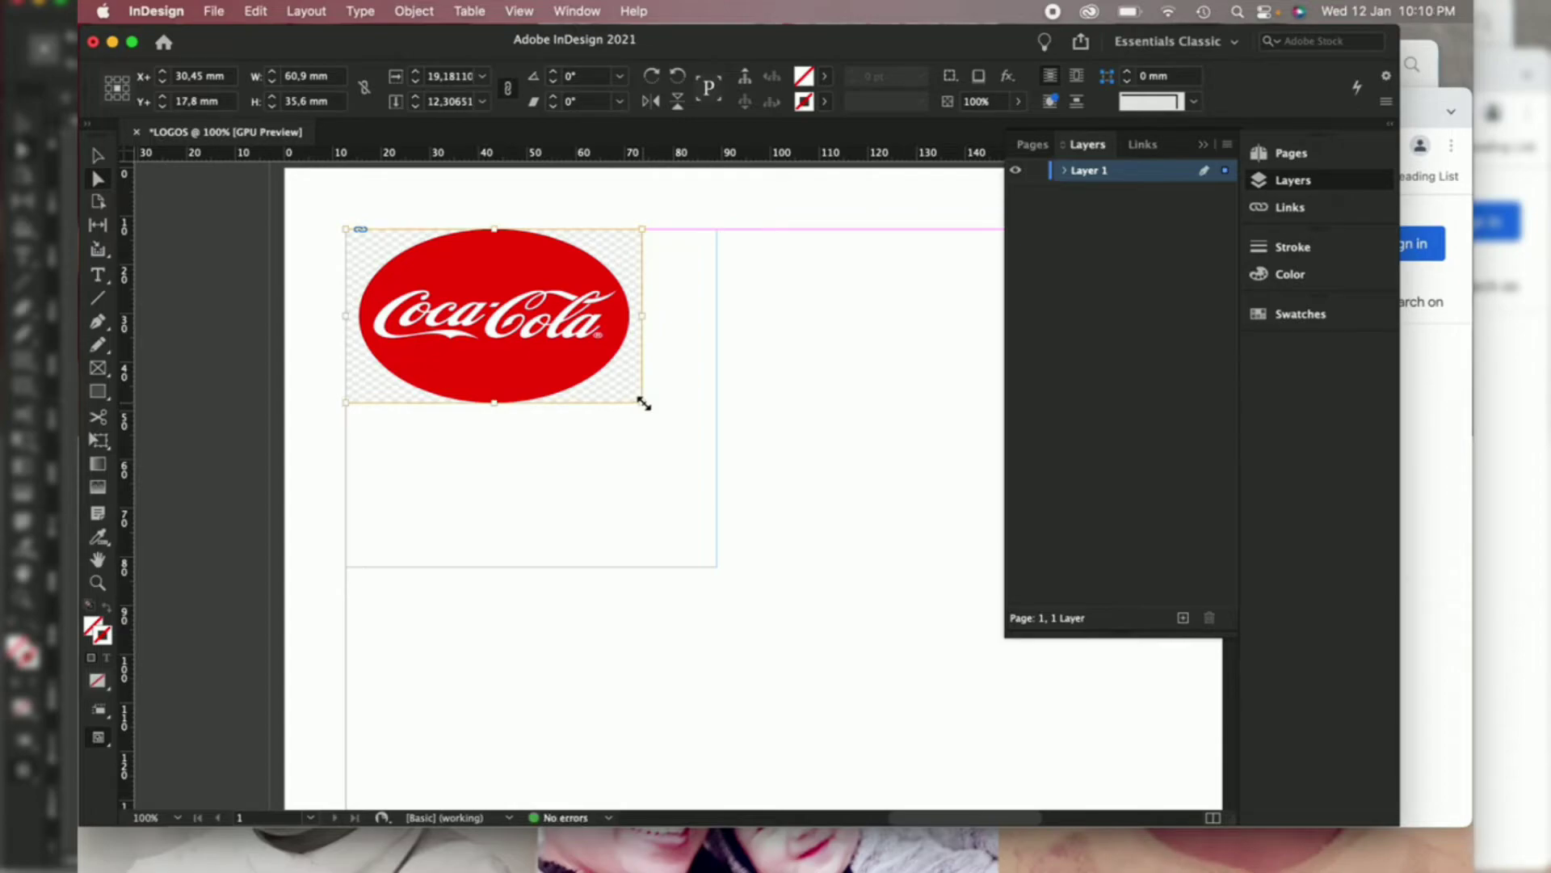
pyautogui.press('super+z')
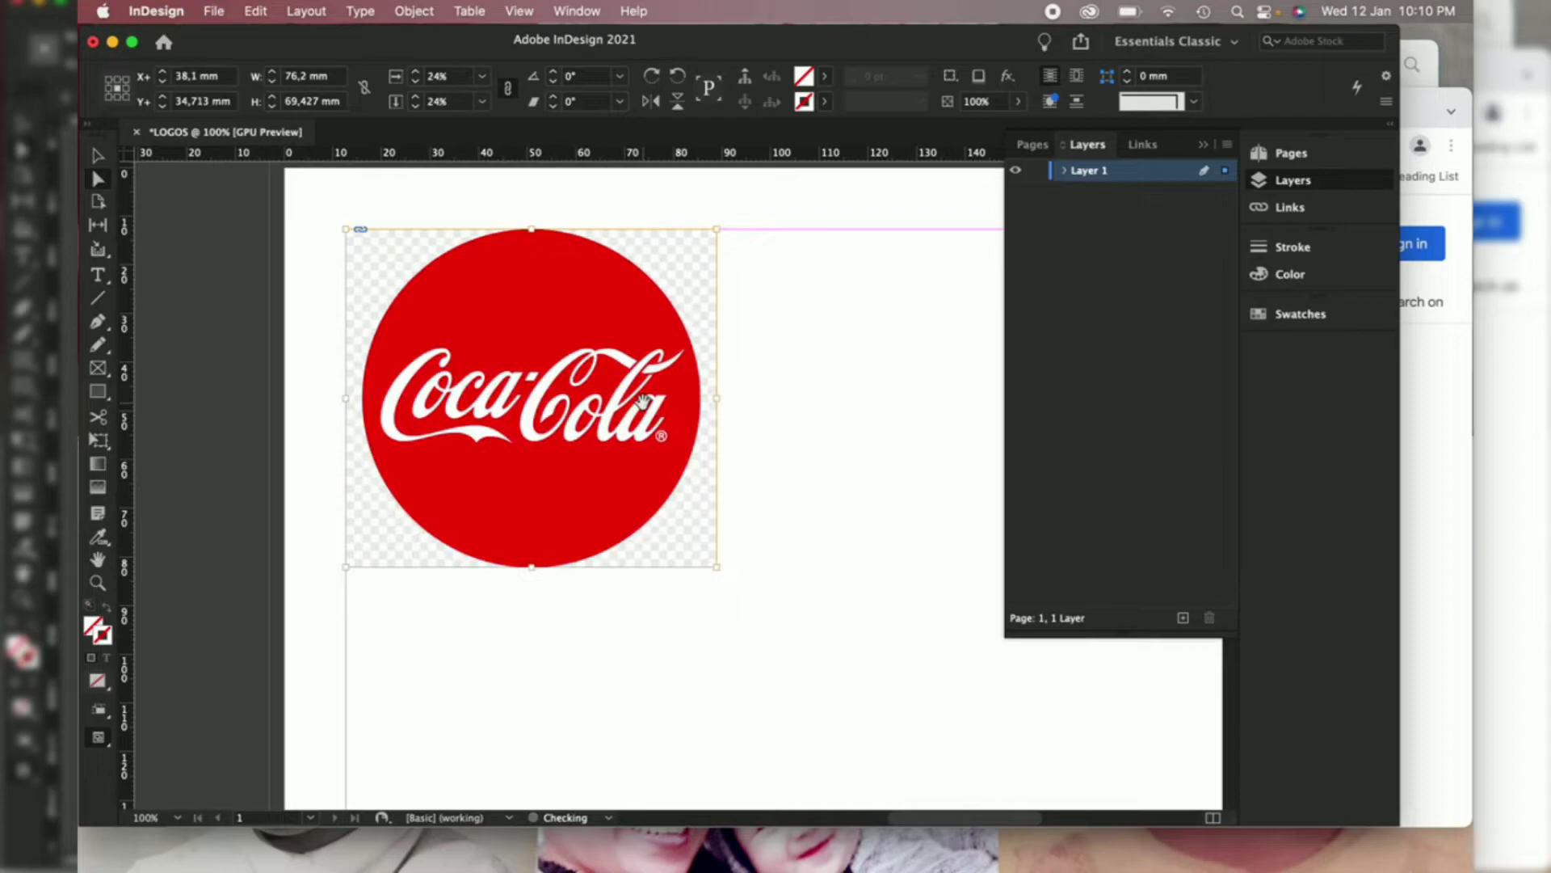
# Scale the Coca-Cola image proportionally inside its frame to about 70 mm wide and 64 mm high, undoing a further enlargement.
pyautogui.press('shift')
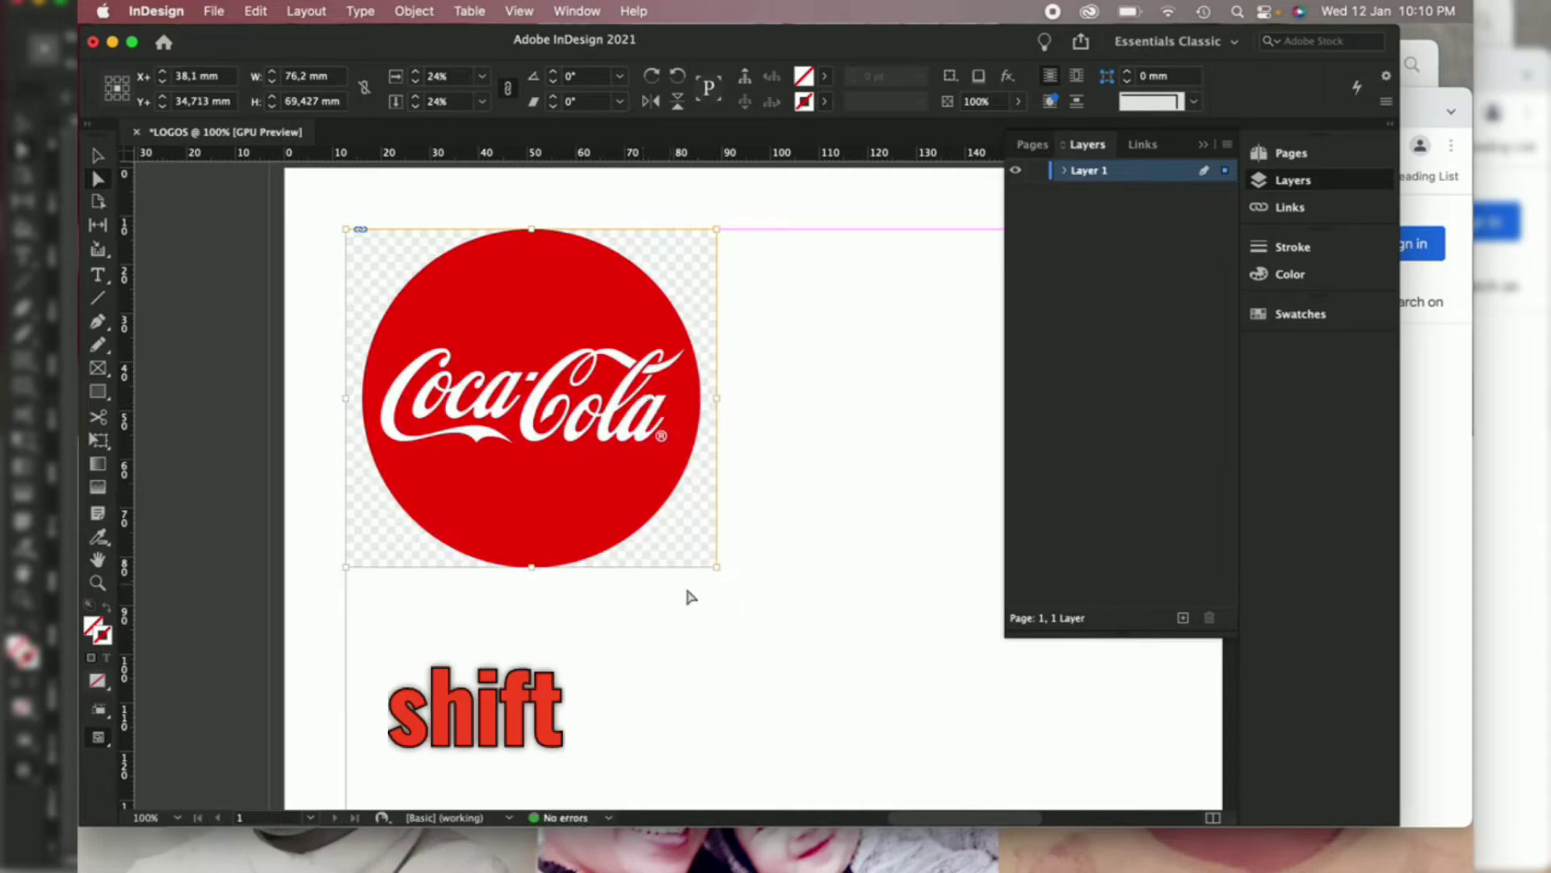
pyautogui.moveTo(721, 568); pyautogui.dragTo(689, 540)
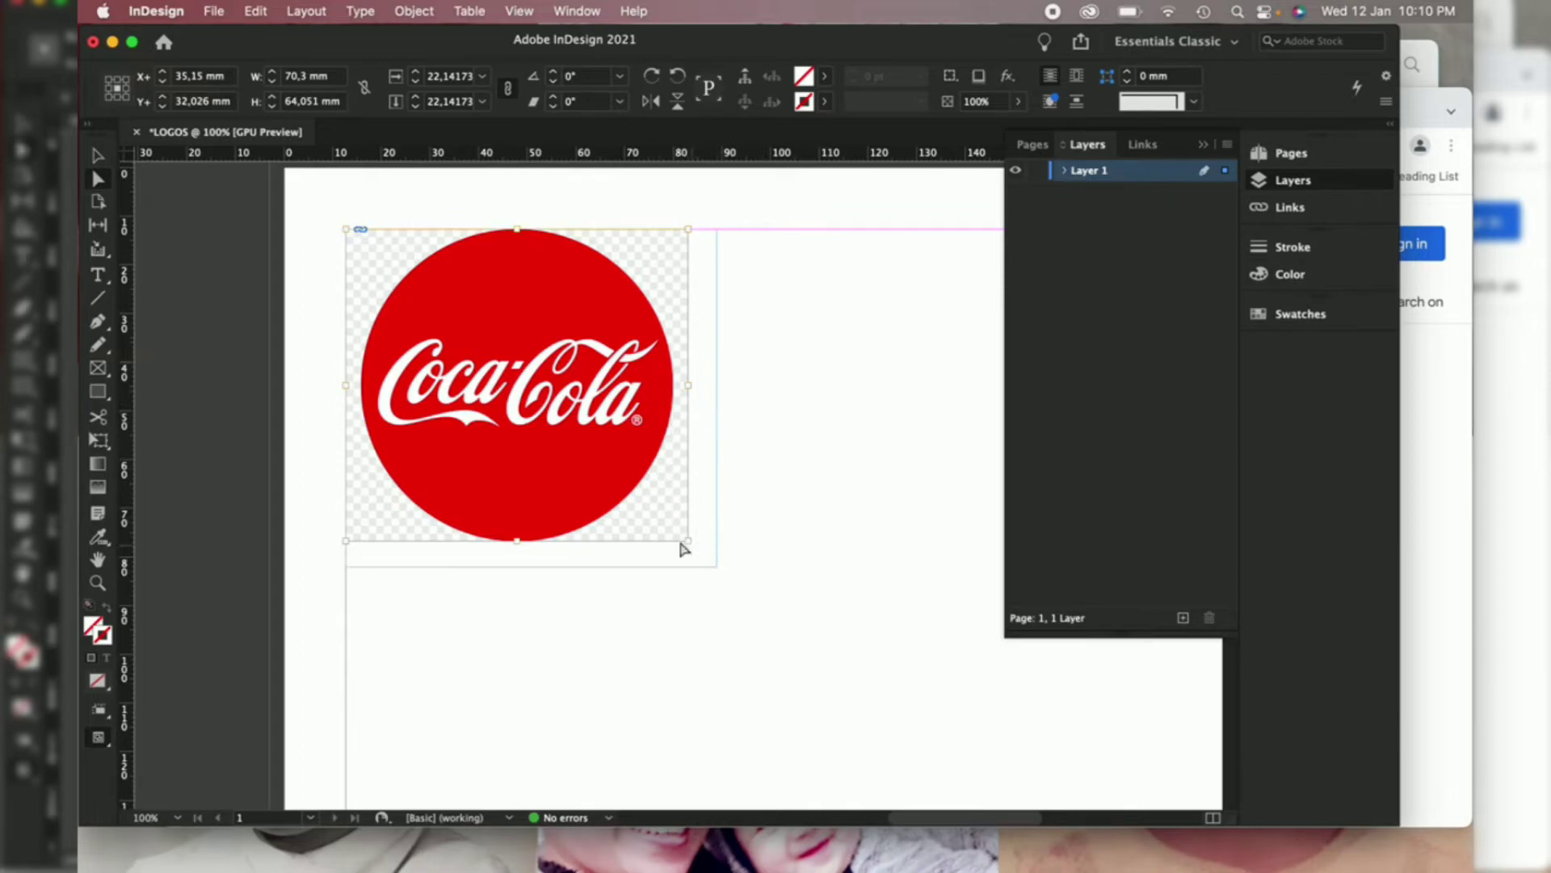
pyautogui.moveTo(689, 541); pyautogui.dragTo(877, 677)
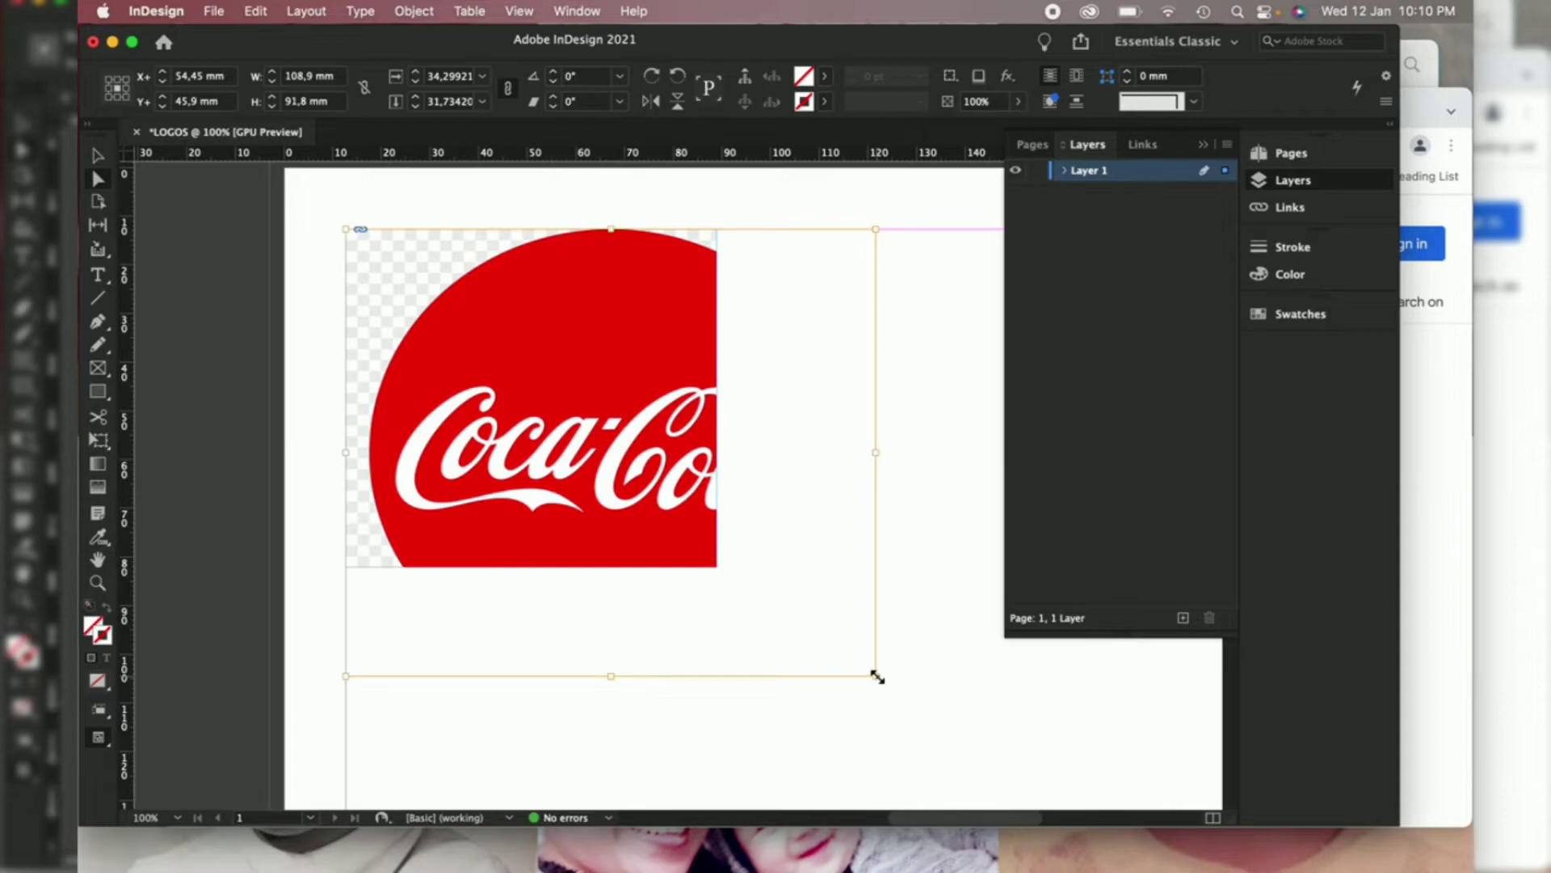
pyautogui.press('super+z')
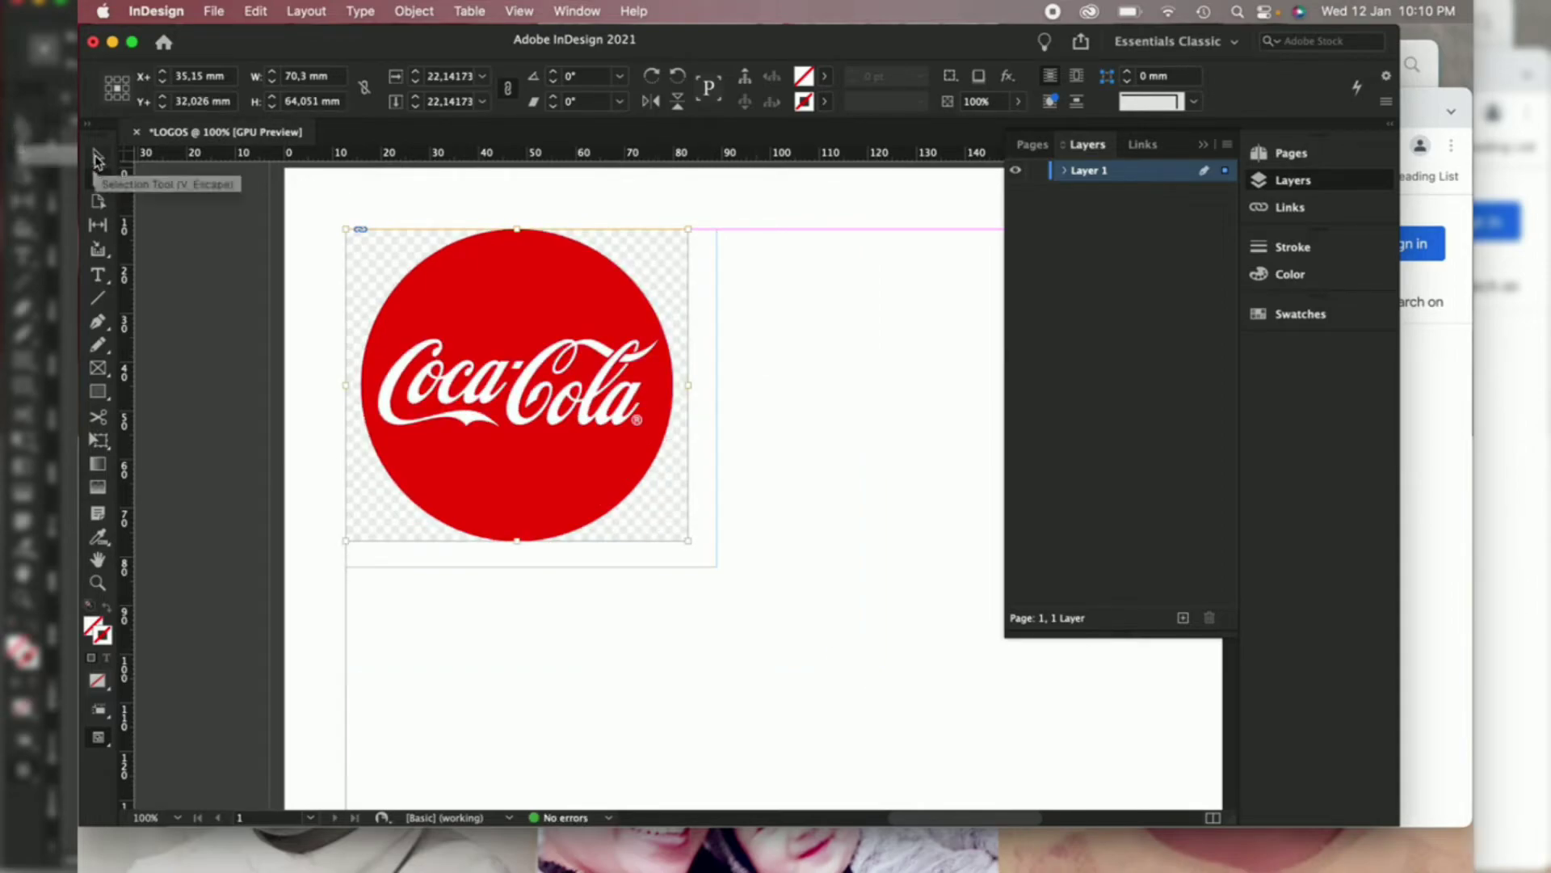
# Crop the Coca-Cola logo's frame from its right and bottom edges to about 68 mm wide and 63 mm high.
pyautogui.click(98, 159)
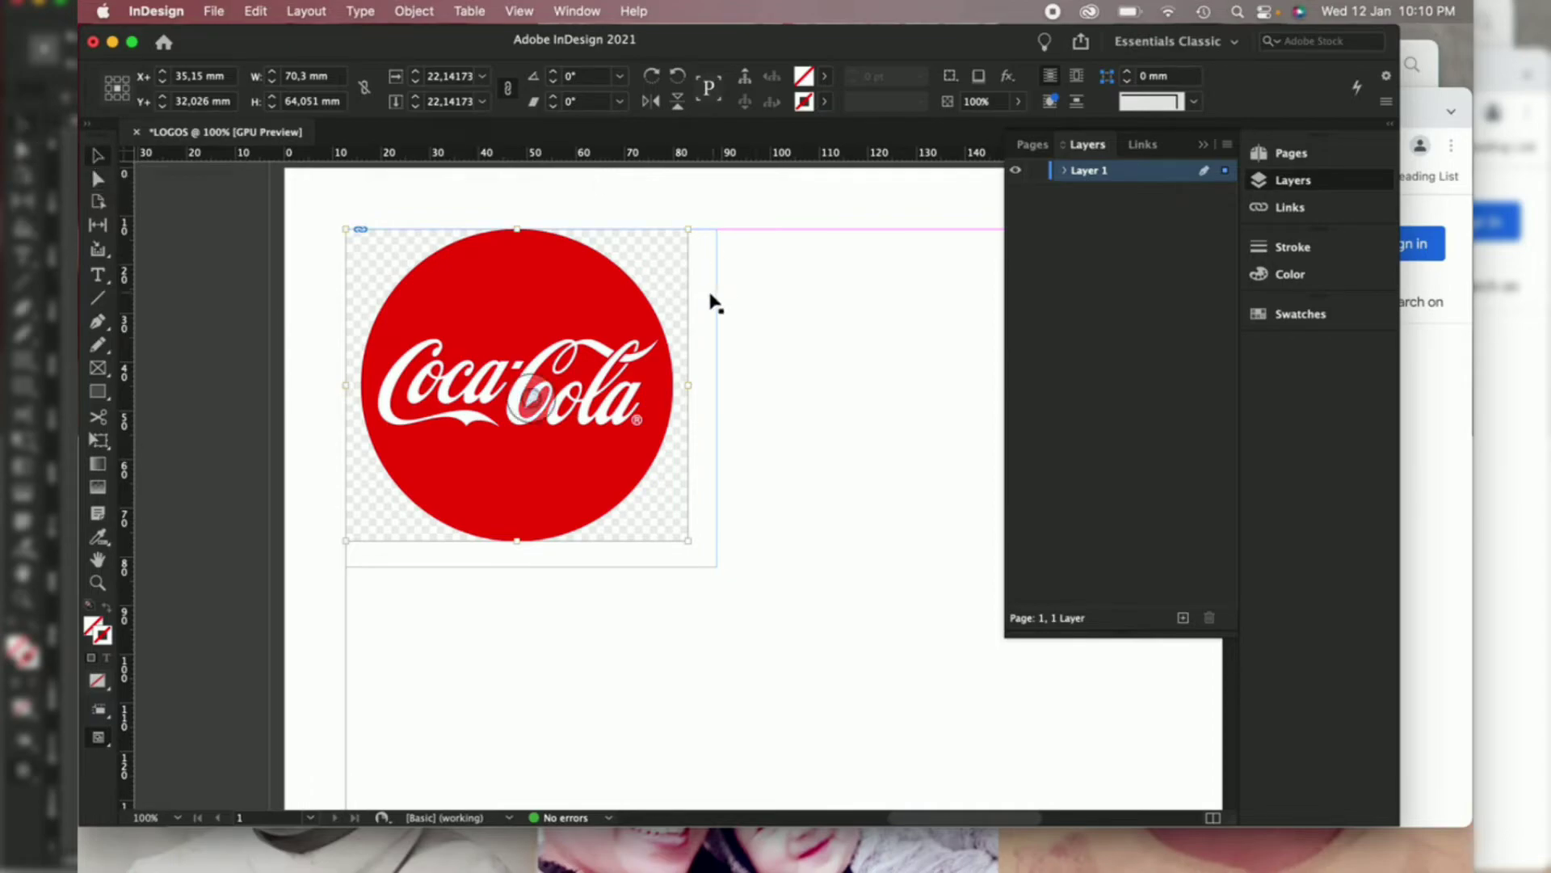
pyautogui.moveTo(717, 400); pyautogui.dragTo(677, 401)
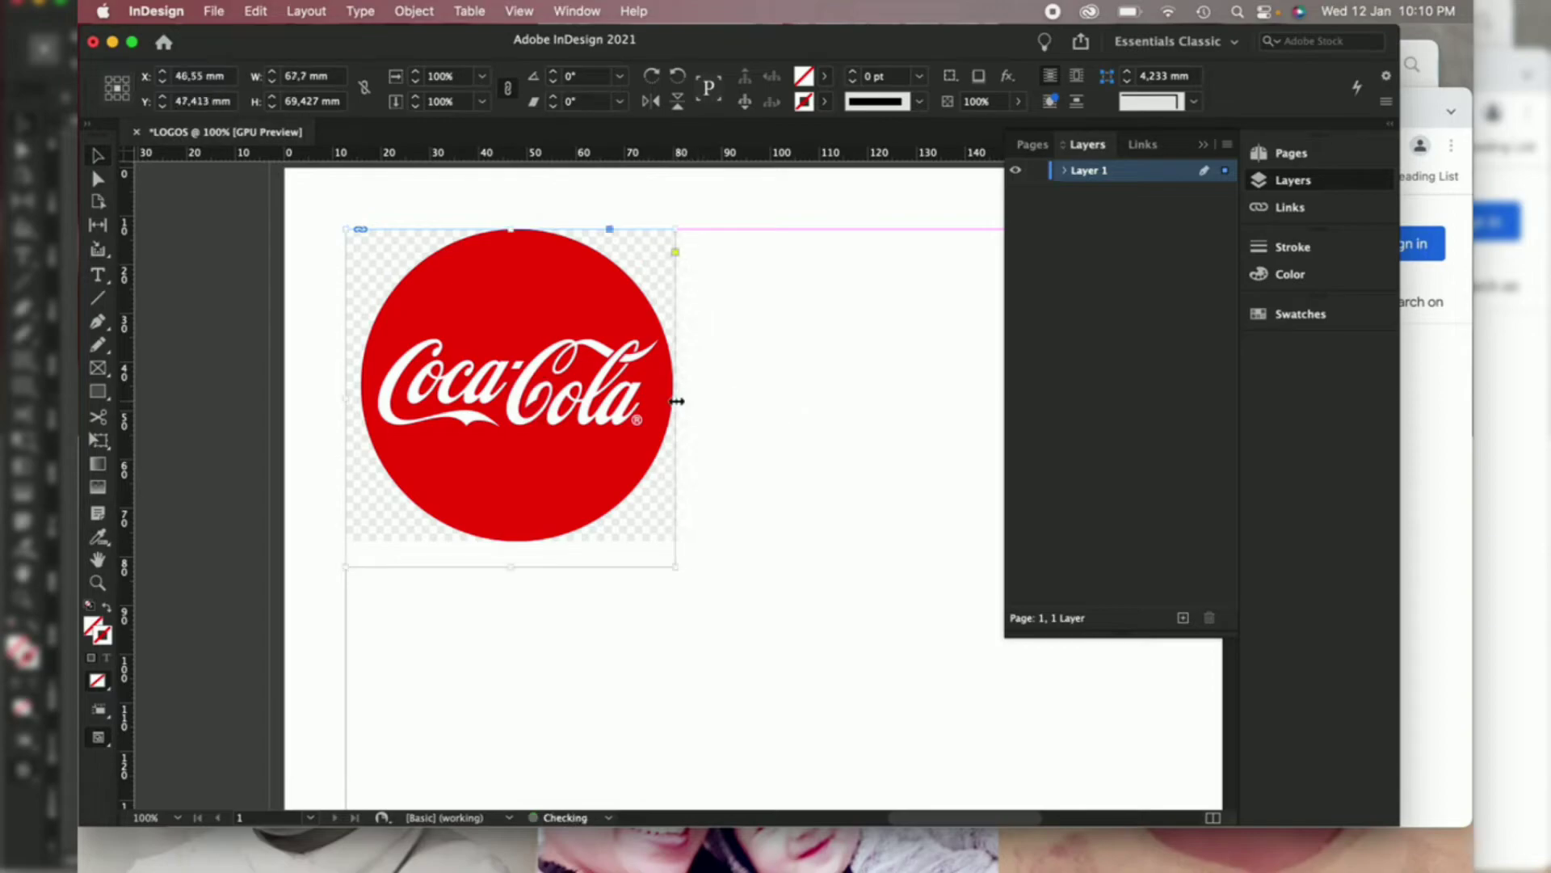
pyautogui.moveTo(510, 568); pyautogui.dragTo(510, 536)
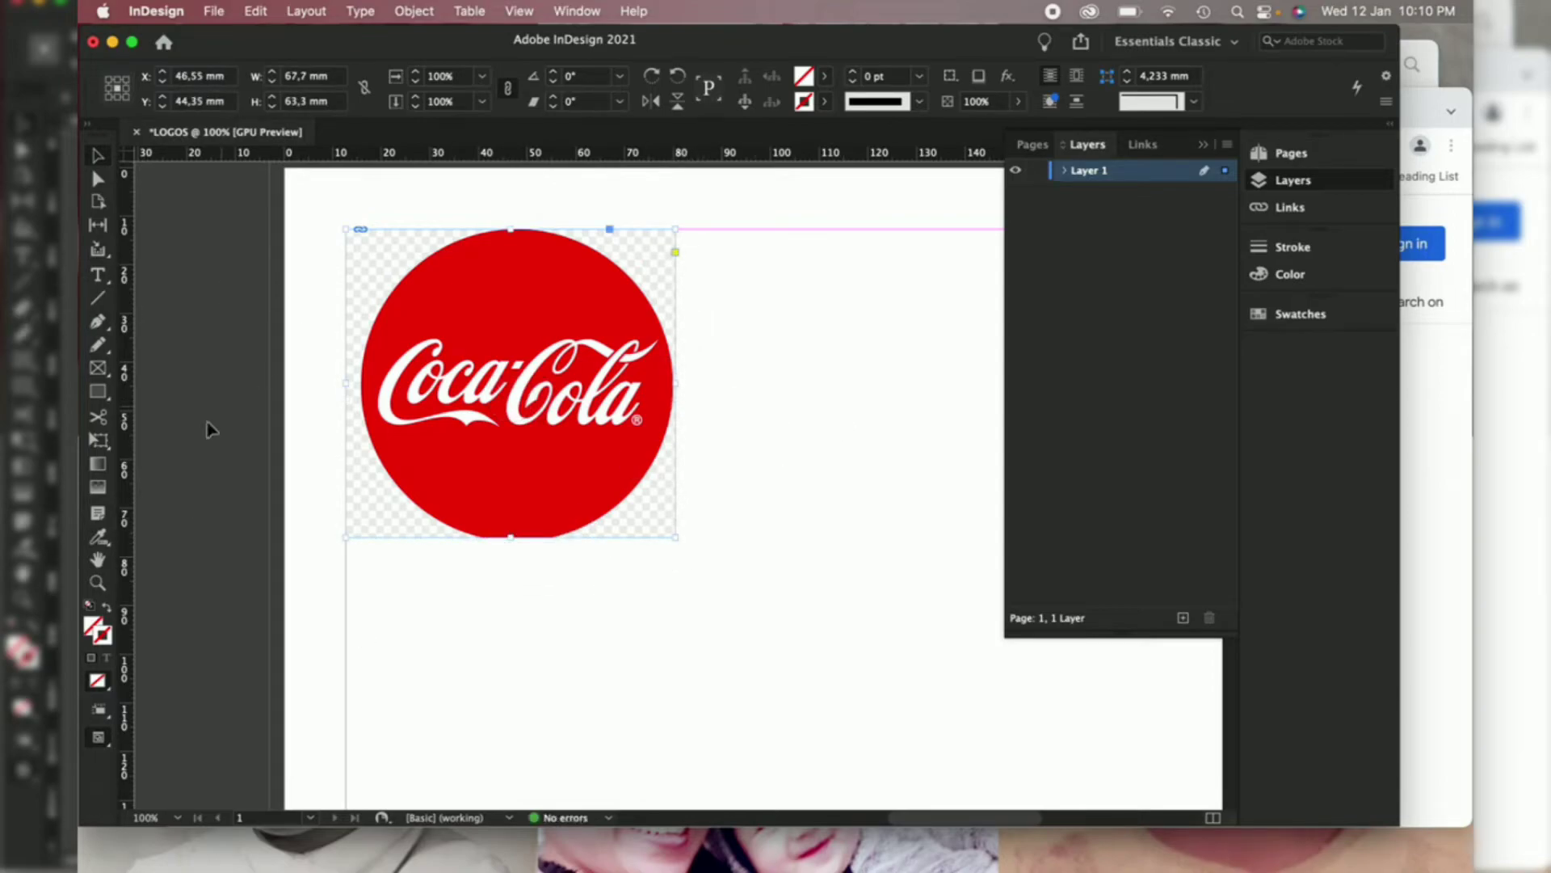
# Expand Layer 1's contents and load the six consecutive images from acer.png to Duvel.jpg in the Links folder for placing.
pyautogui.click(97, 585)
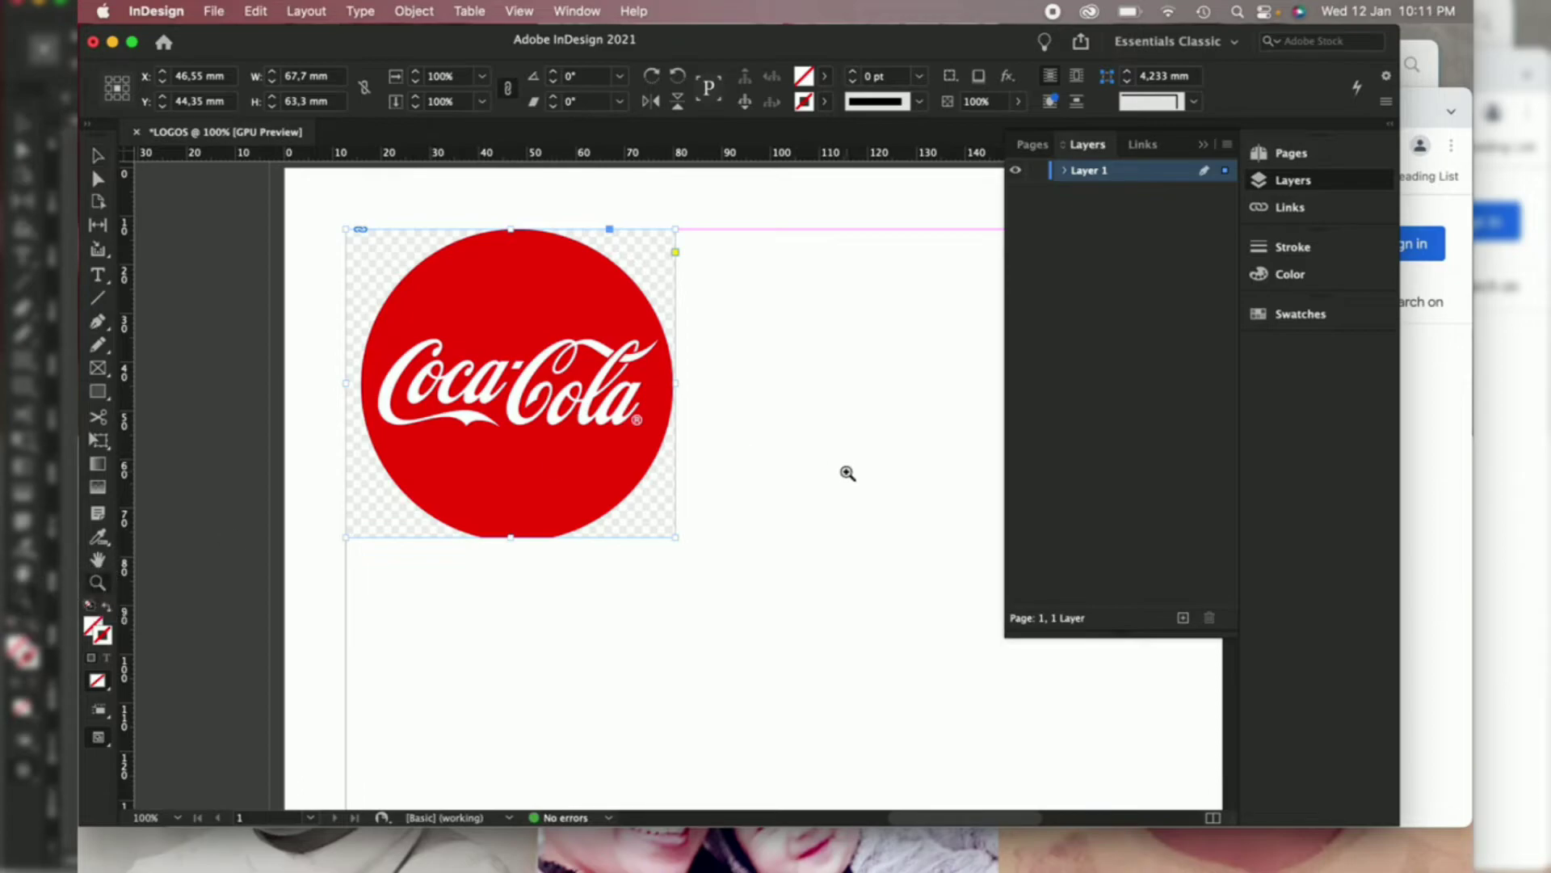
pyautogui.moveTo(847, 473); pyautogui.dragTo(389, 477)
pyautogui.click(98, 560)
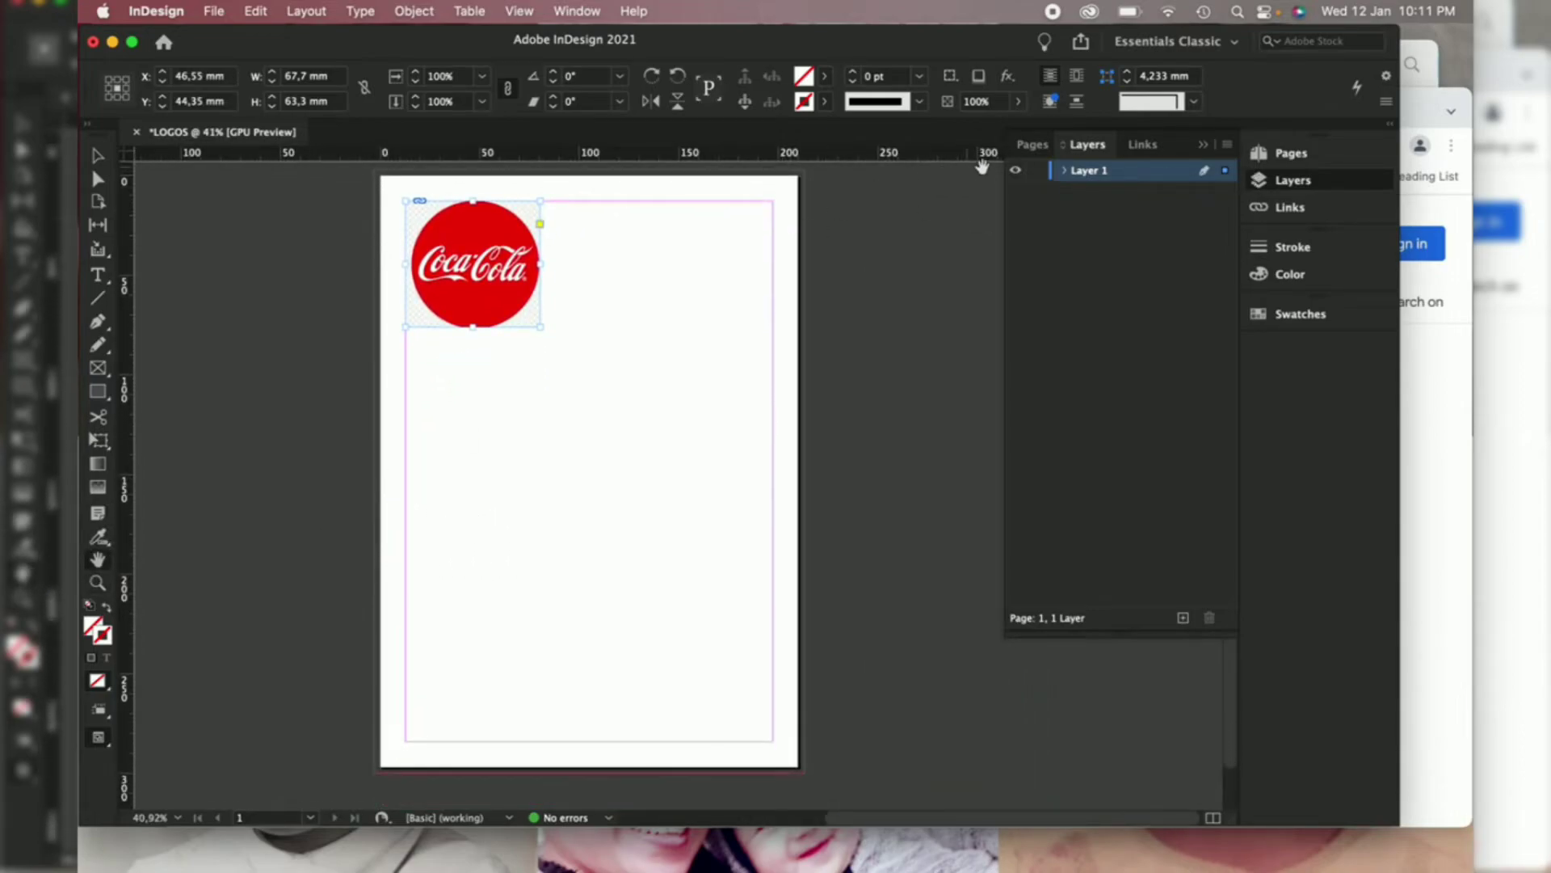
pyautogui.click(1066, 171)
pyautogui.press('super+d')
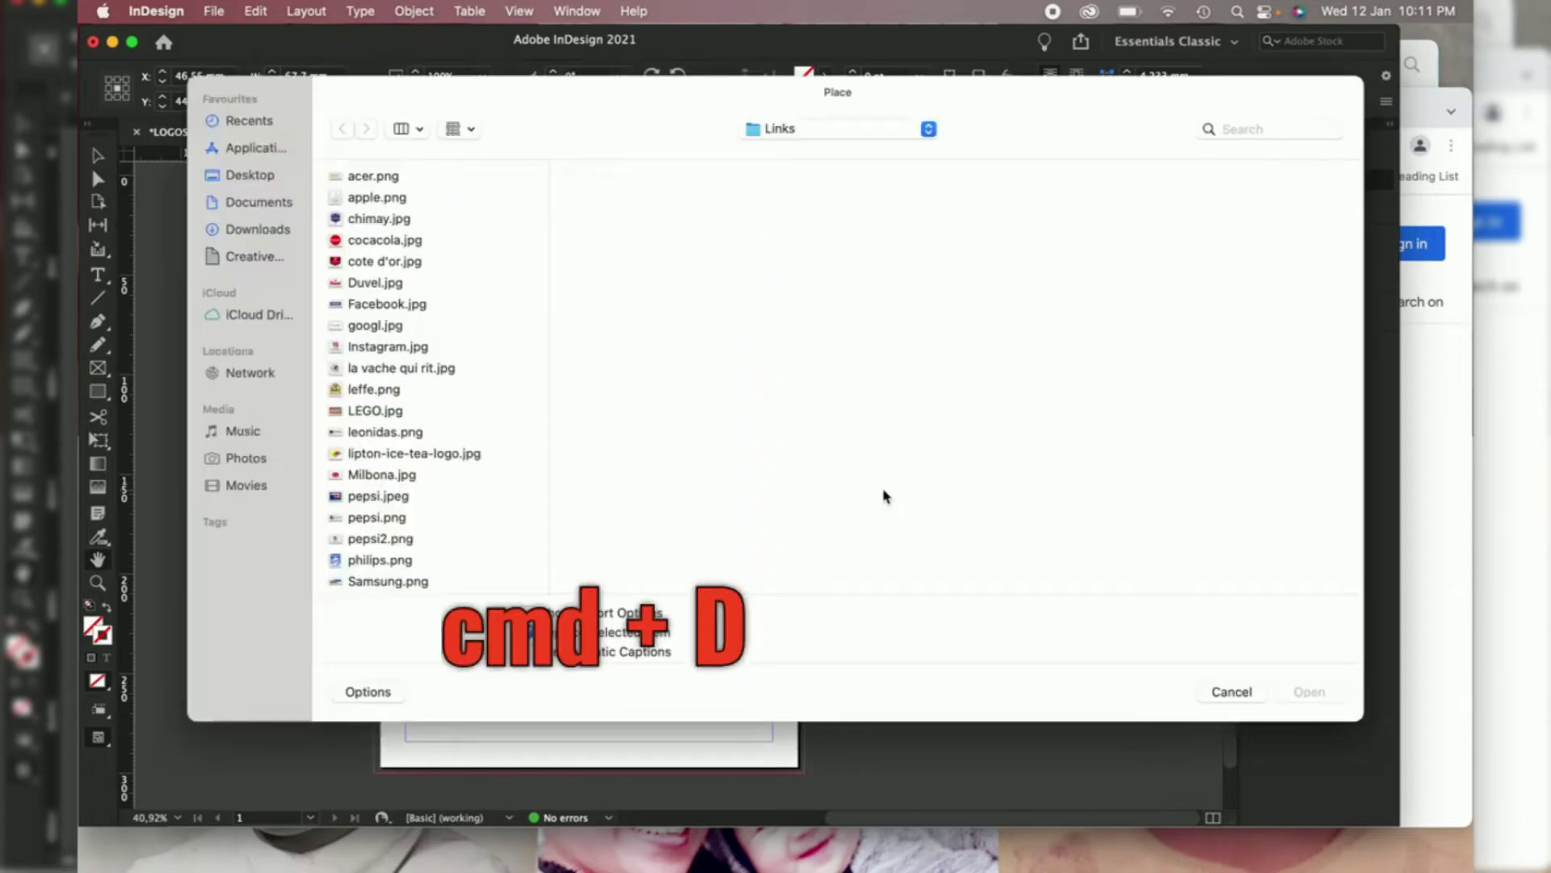
pyautogui.click(367, 180)
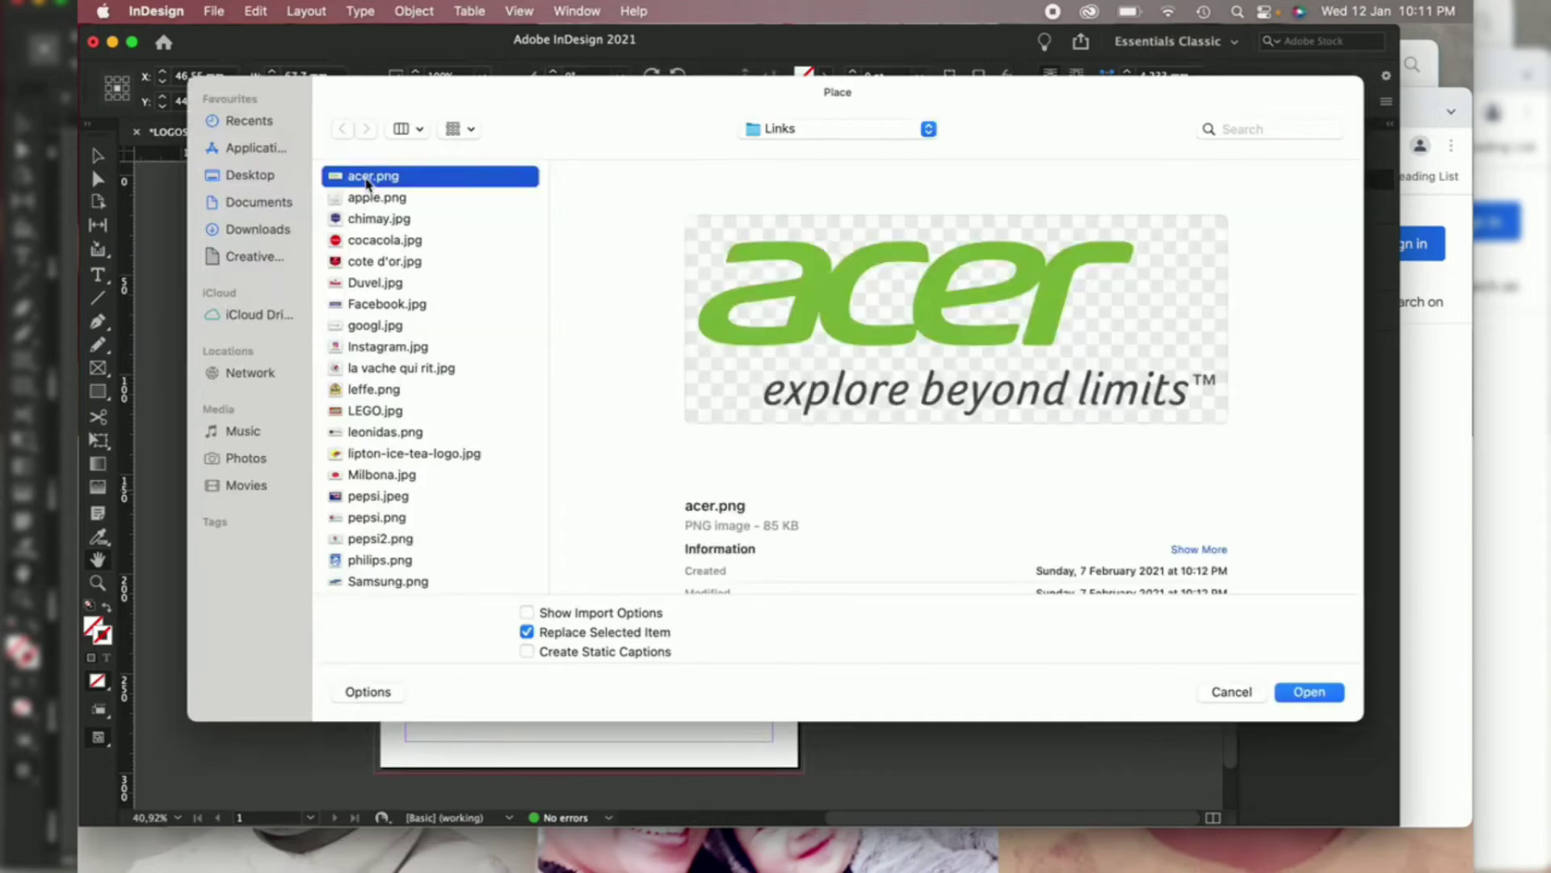
pyautogui.keyDown('shift'); pyautogui.click(366, 285); pyautogui.keyUp('shift')
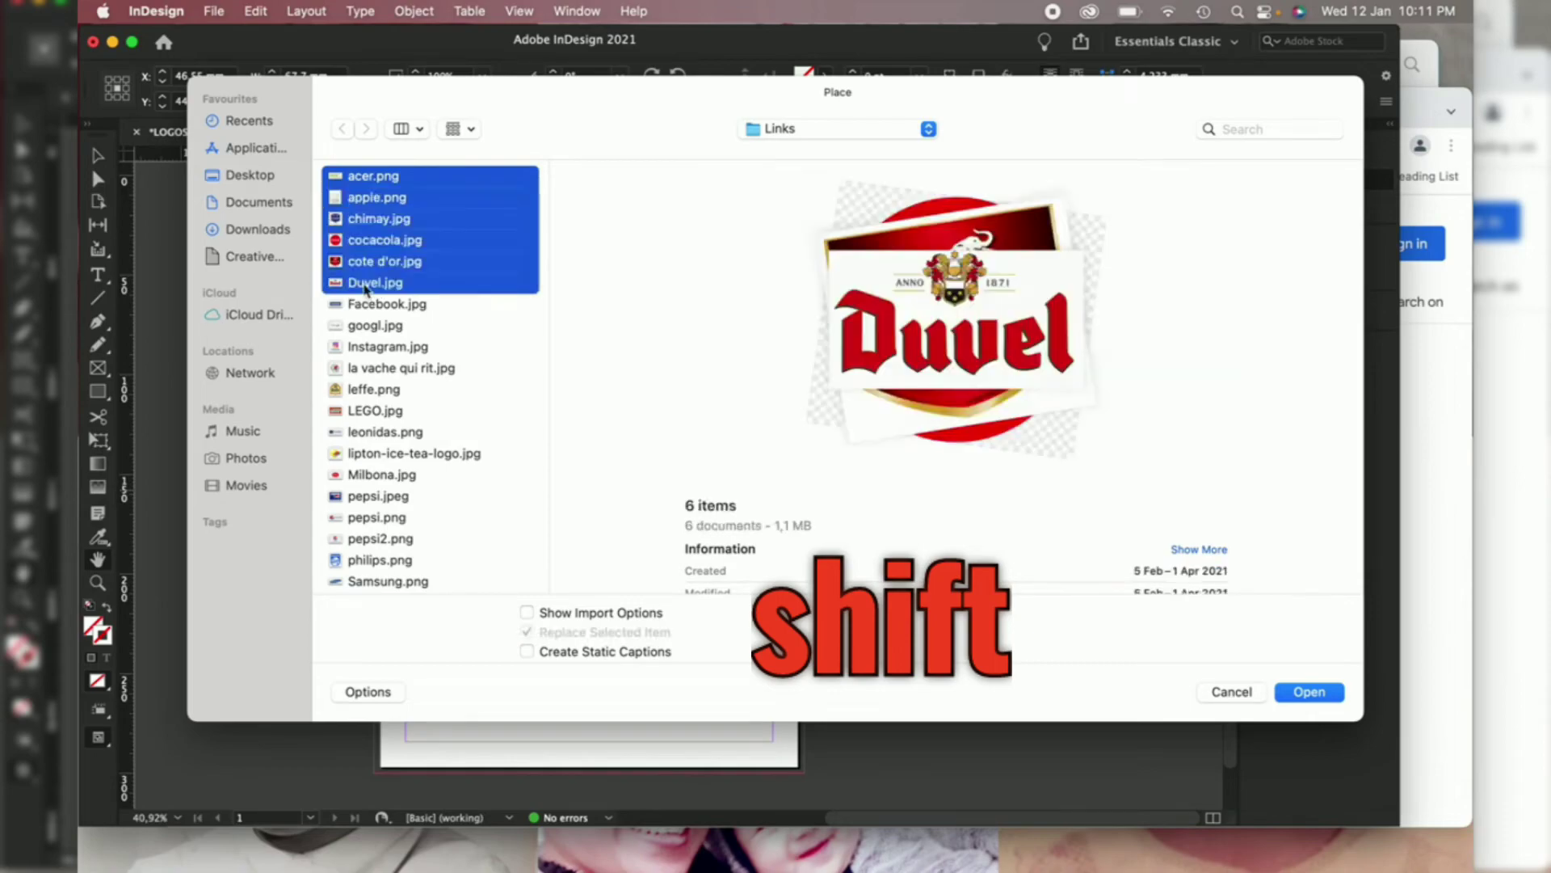
pyautogui.click(1309, 693)
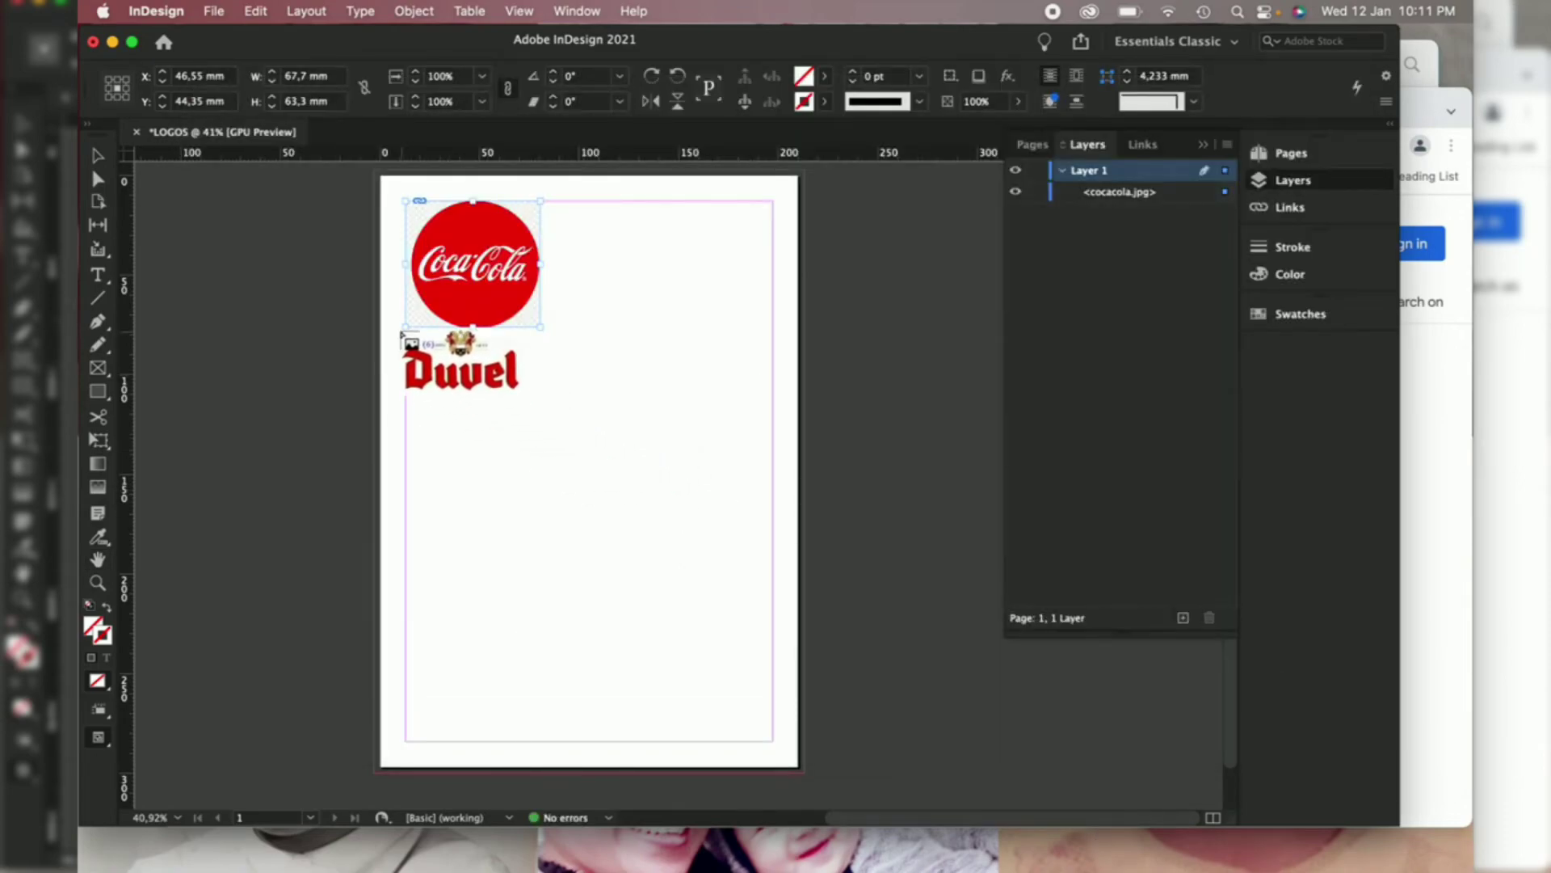
# Place Duvel, Acer and Apple below the existing logo, and Chimay, Coca-Cola and Côte d'Or in a second column to its right.
pyautogui.moveTo(404, 333); pyautogui.dragTo(544, 409)
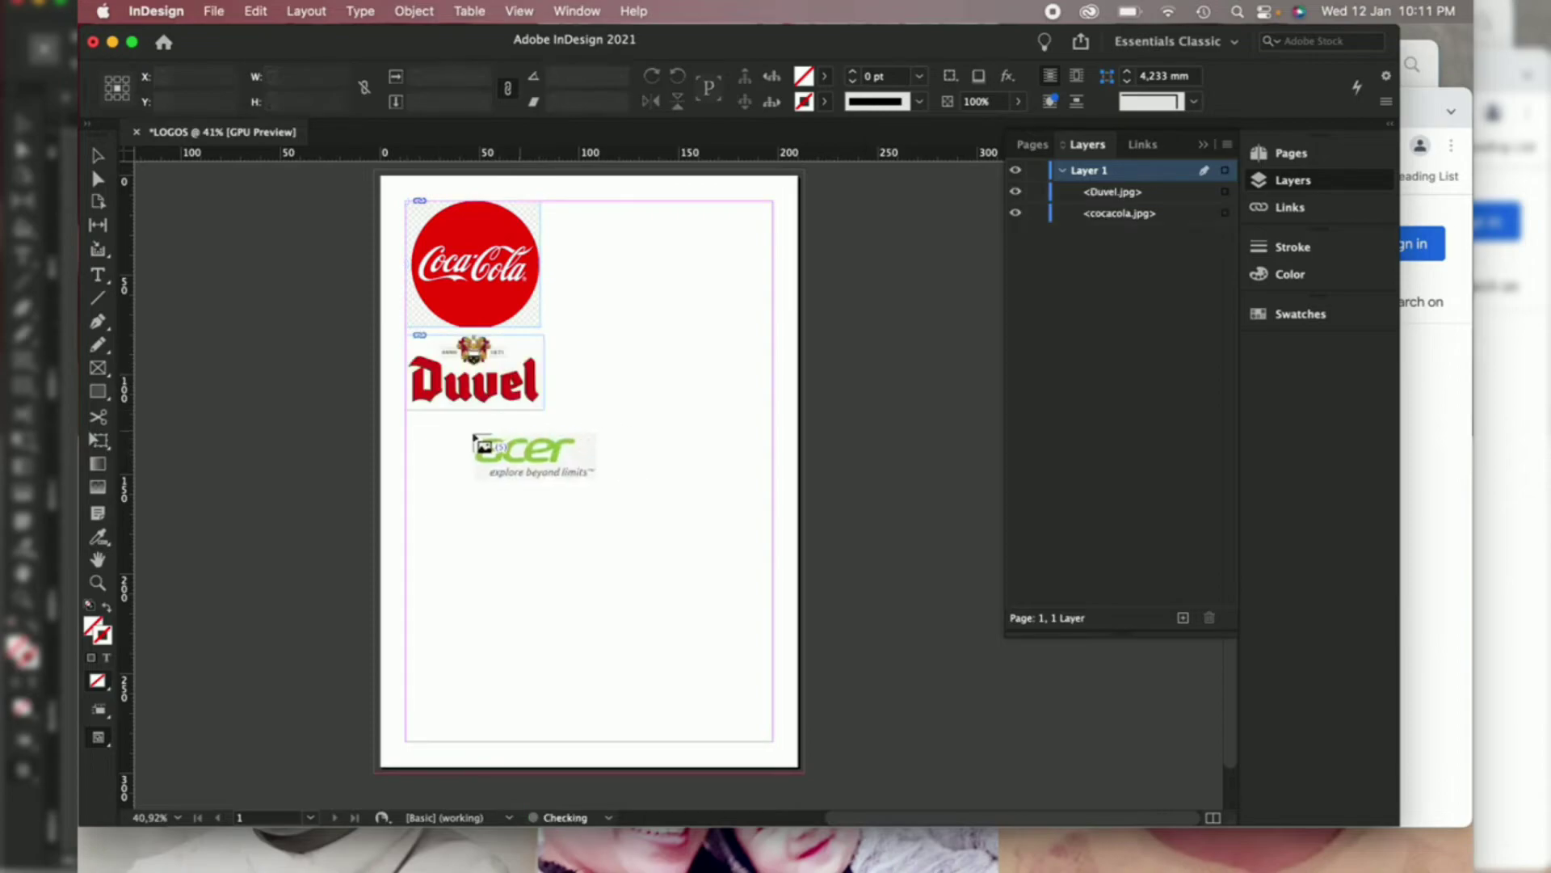
pyautogui.moveTo(406, 422); pyautogui.dragTo(564, 485)
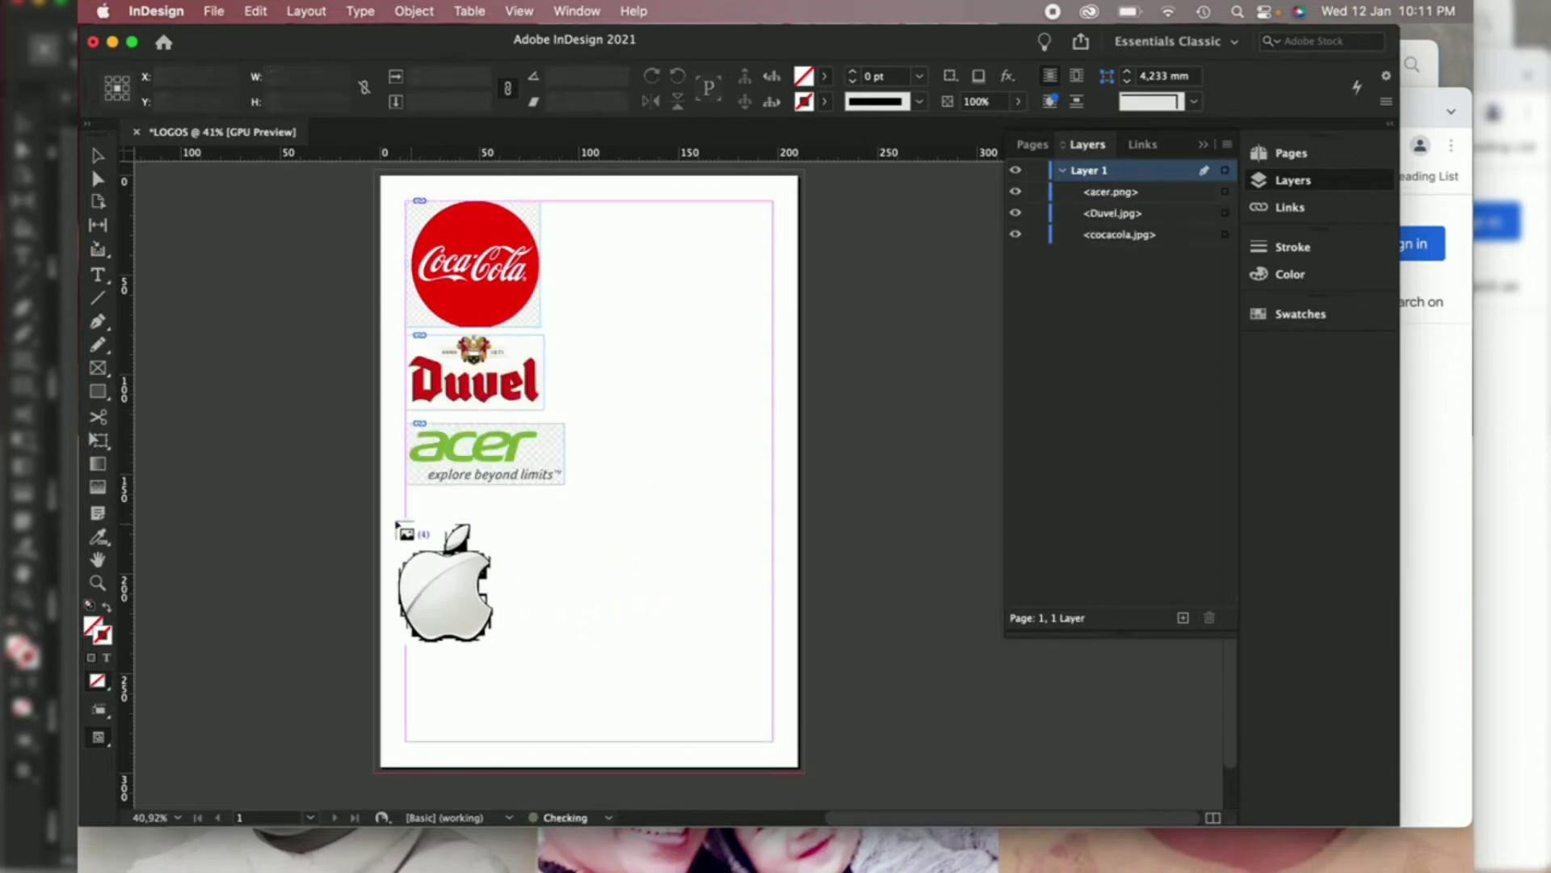
pyautogui.moveTo(406, 502); pyautogui.dragTo(558, 687)
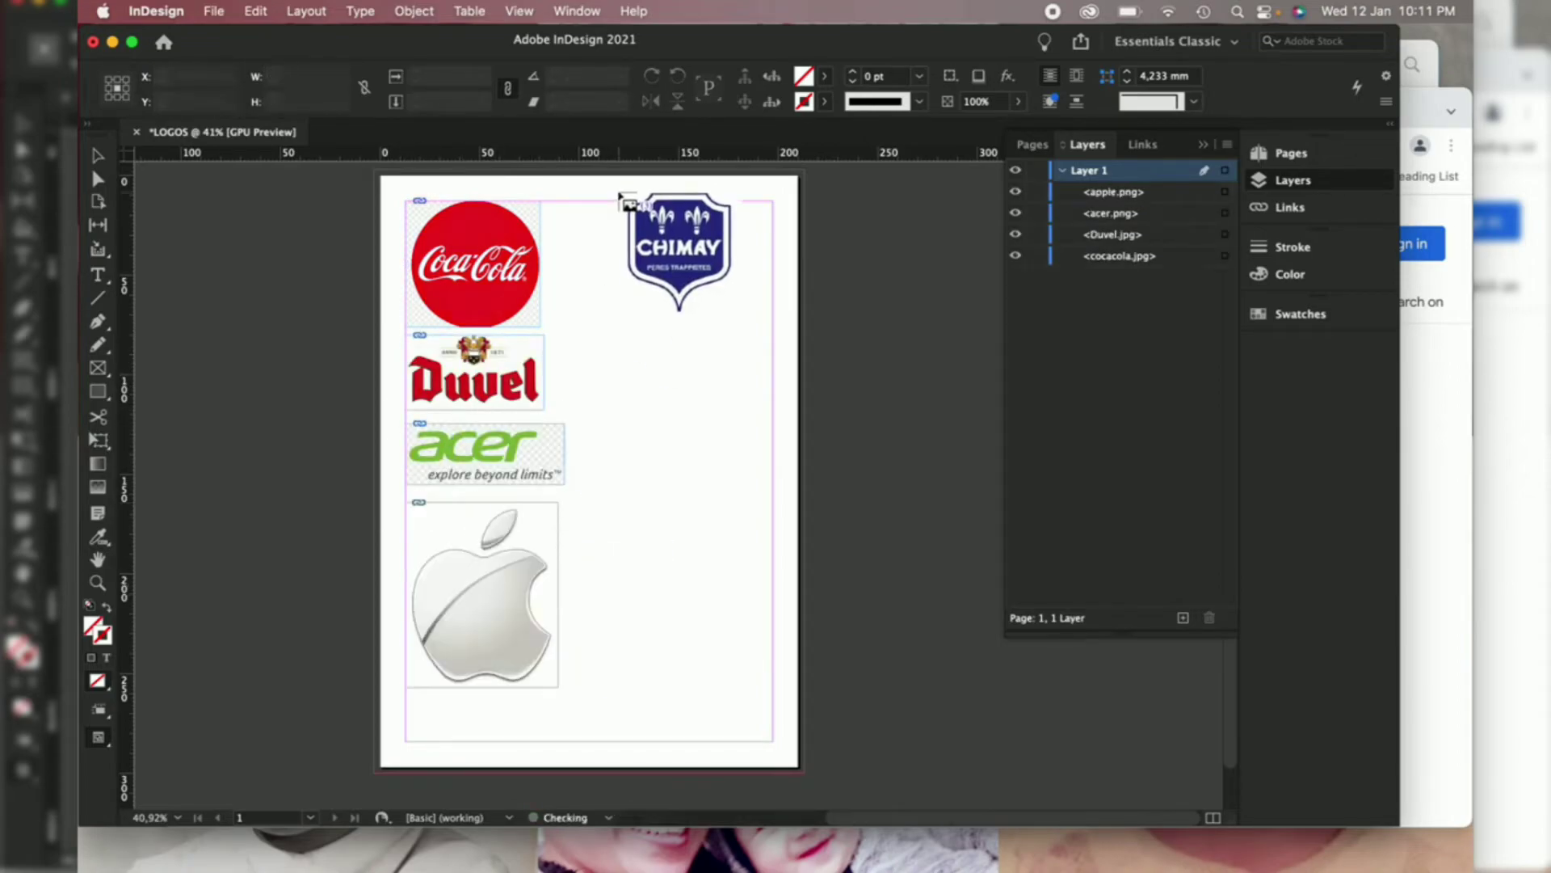
pyautogui.moveTo(581, 216); pyautogui.dragTo(693, 327)
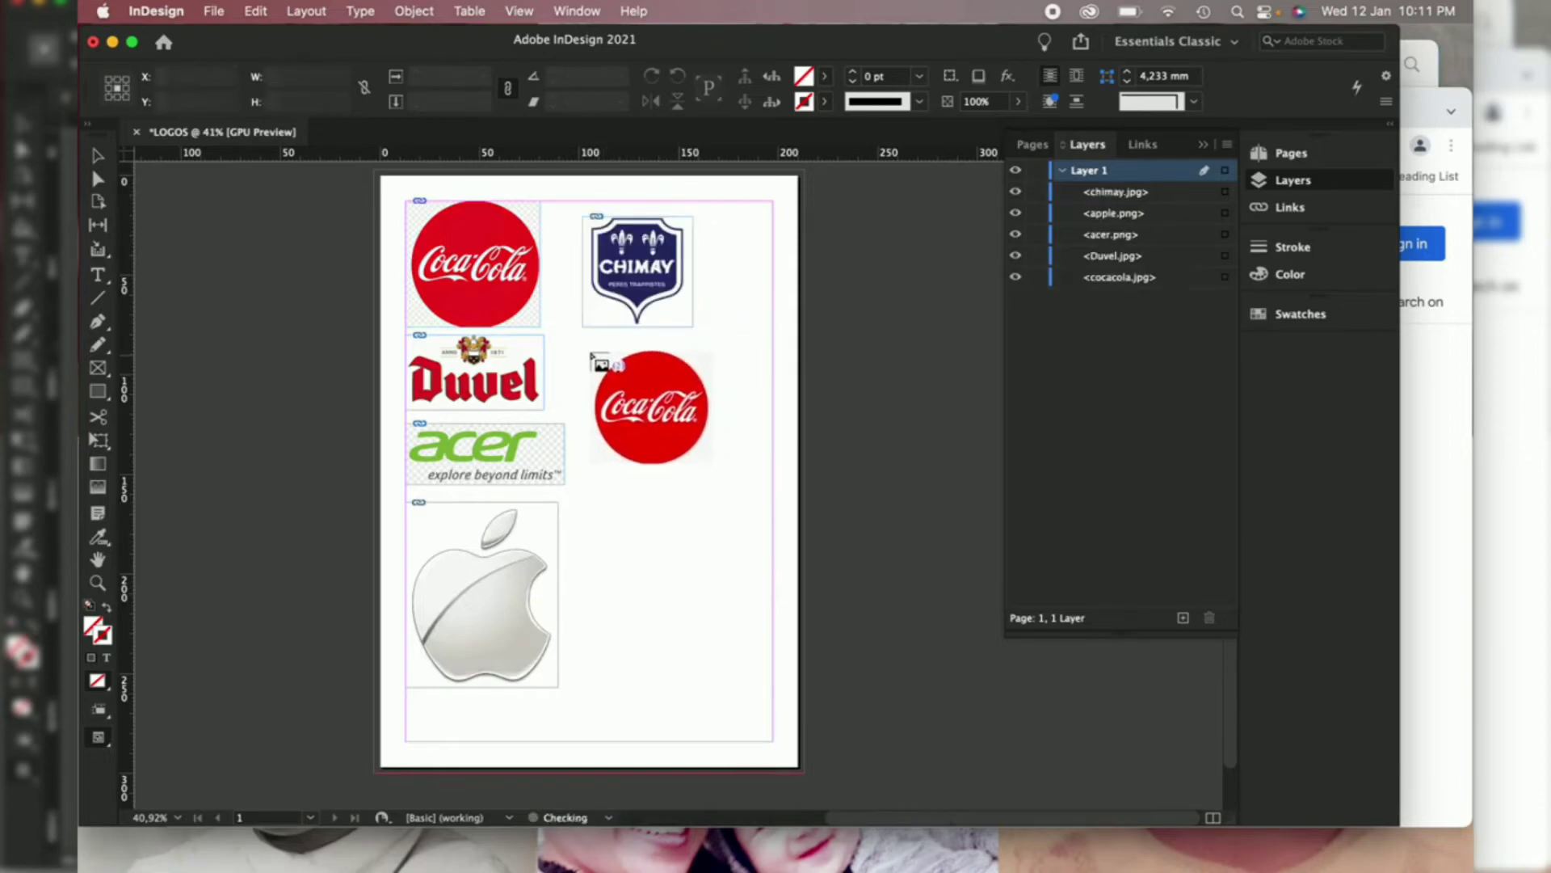
pyautogui.moveTo(591, 350); pyautogui.dragTo(704, 454)
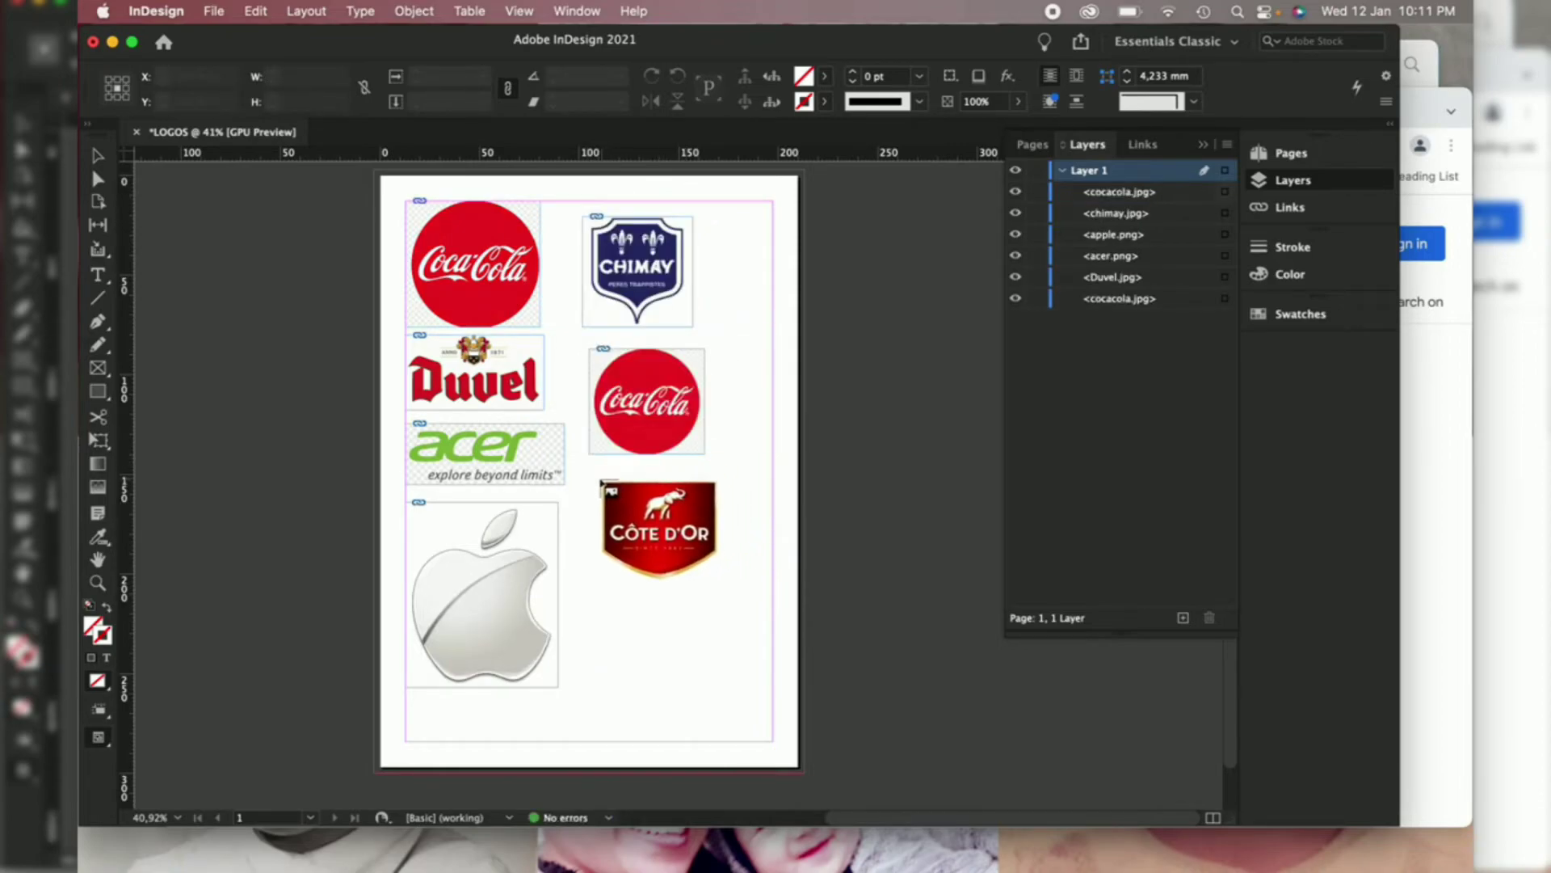
pyautogui.moveTo(583, 479); pyautogui.dragTo(690, 613)
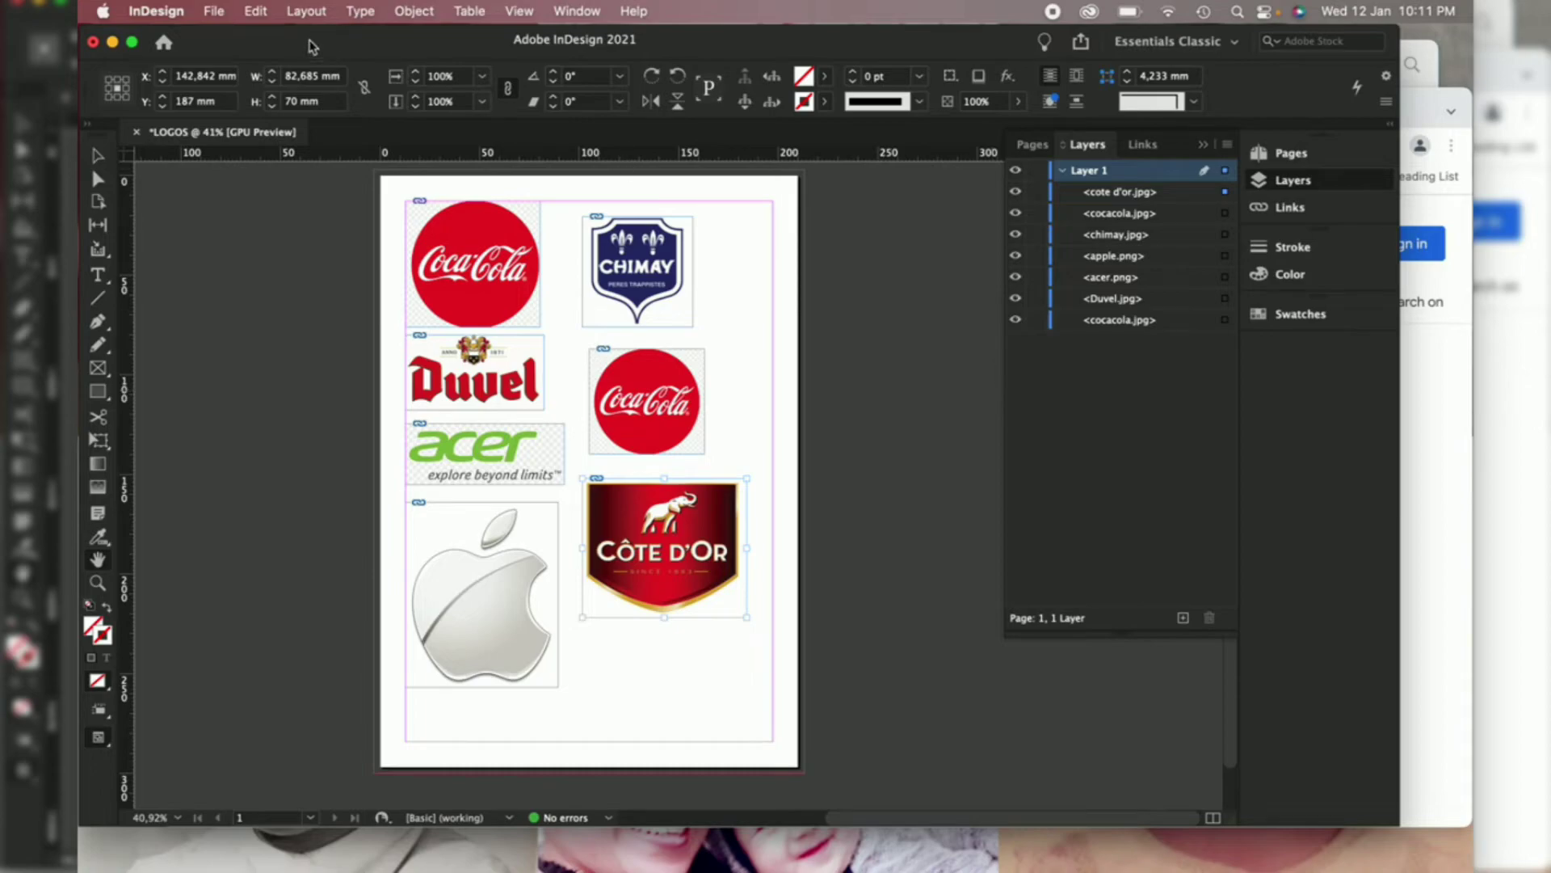
# Save the document as LOGOS in the YOUTUBE folder in InDesign 2021 document format.
pyautogui.click(213, 11)
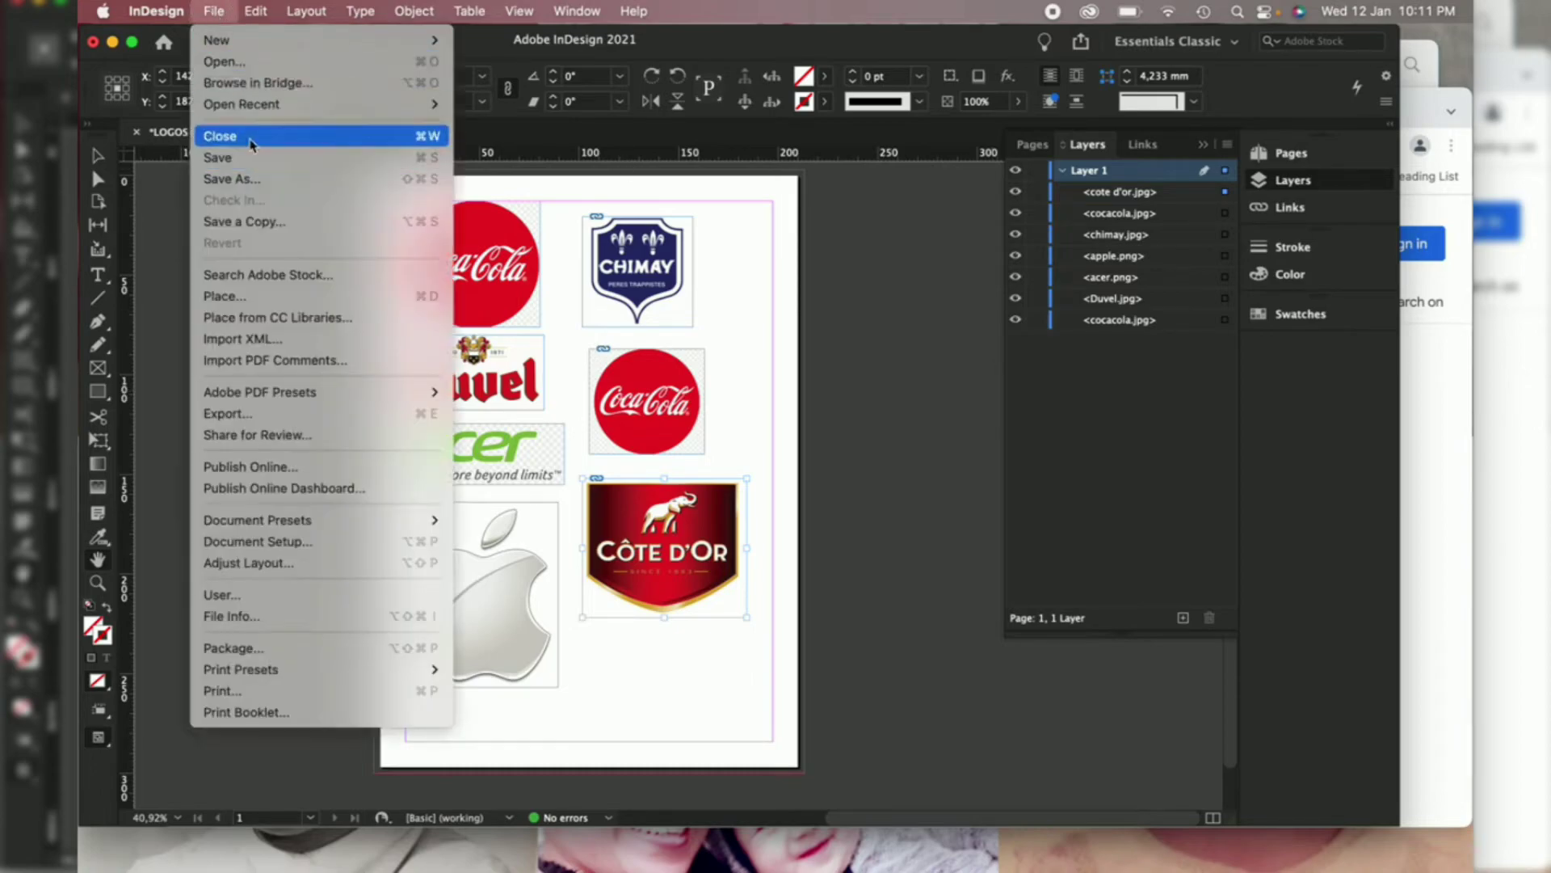
pyautogui.click(246, 179)
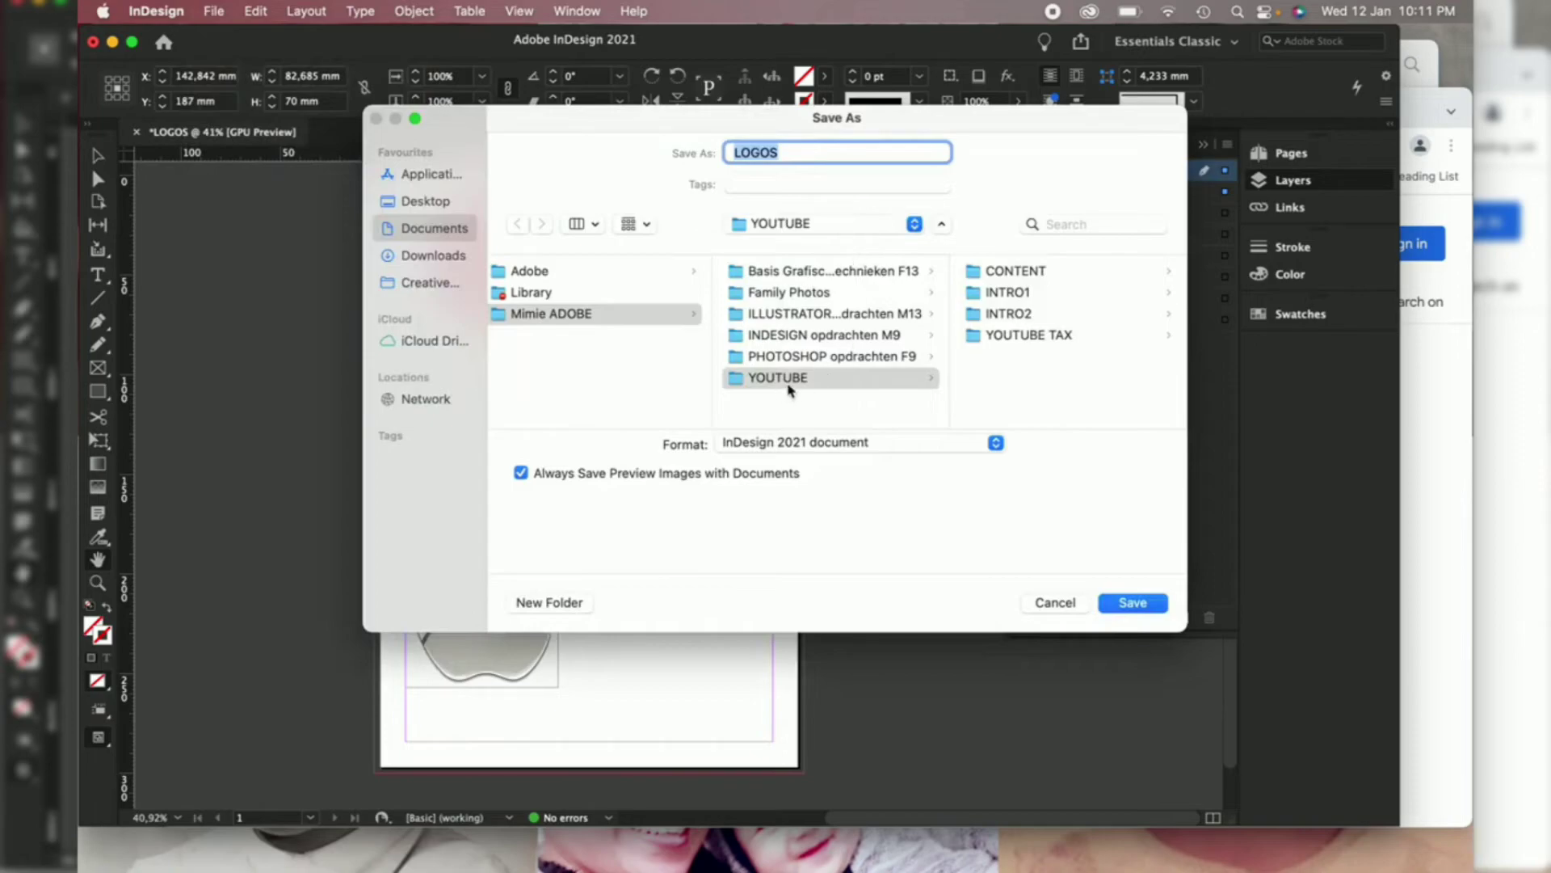
pyautogui.click(1163, 602)
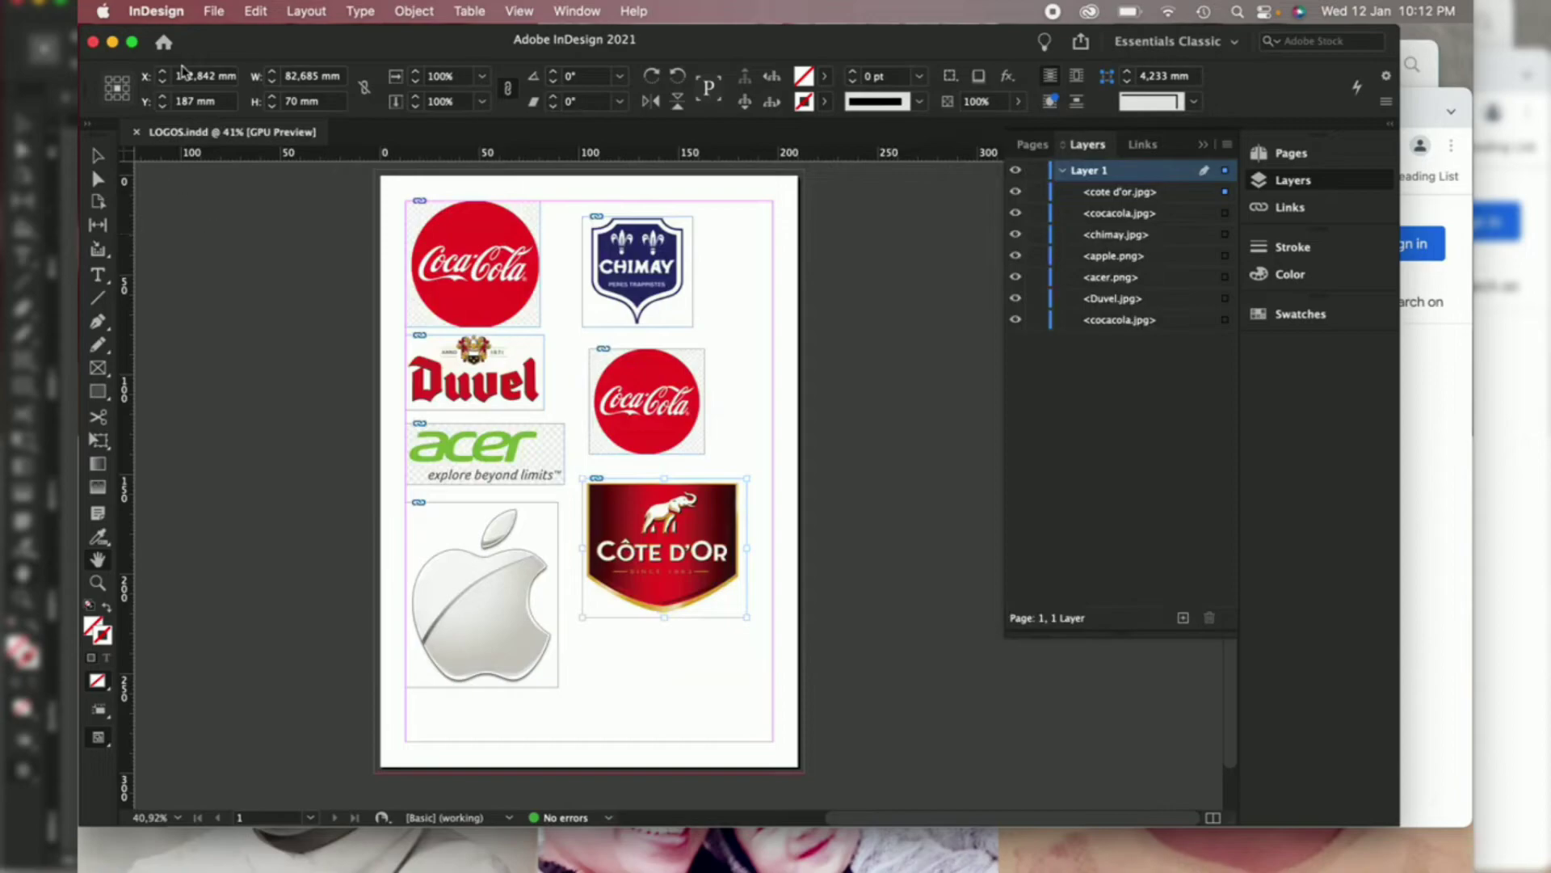
# Start packaging the document and examine the status and color space of its links and images.
pyautogui.click(215, 11)
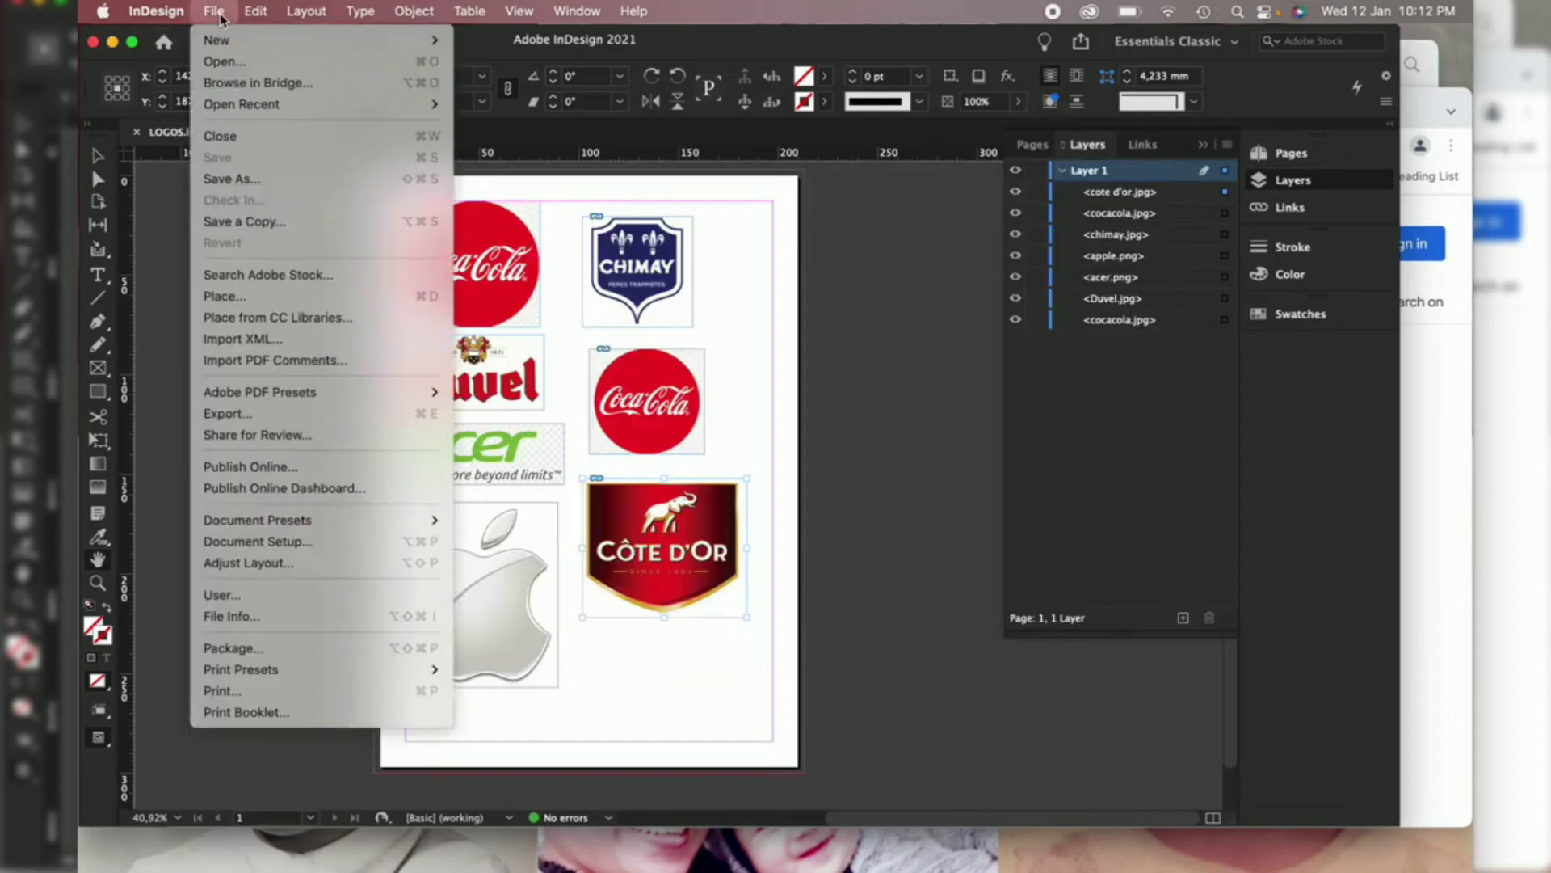
pyautogui.click(259, 651)
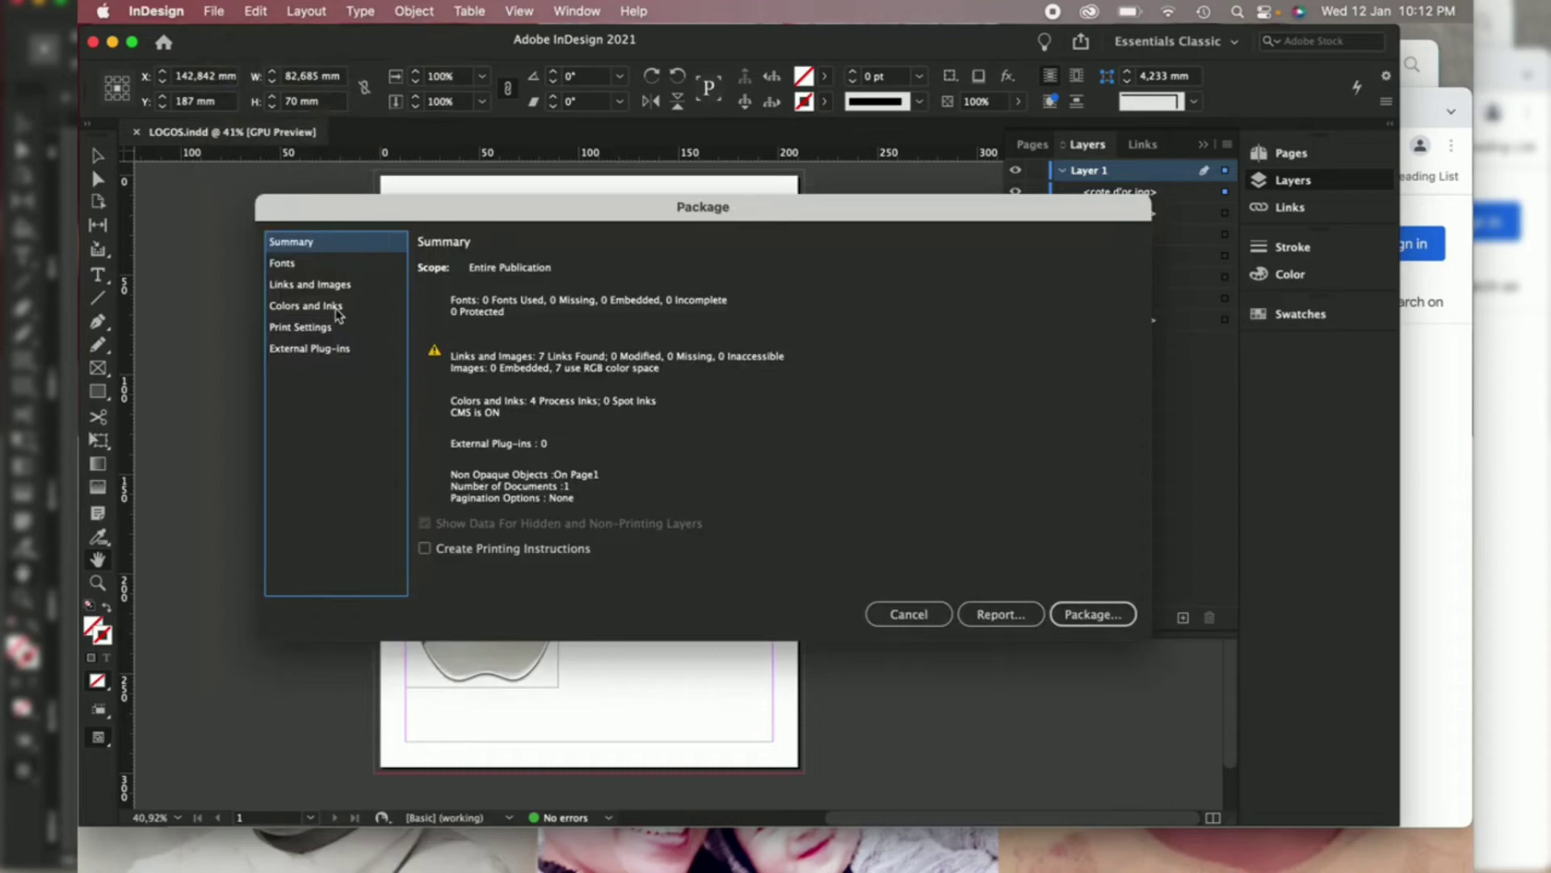
pyautogui.click(320, 284)
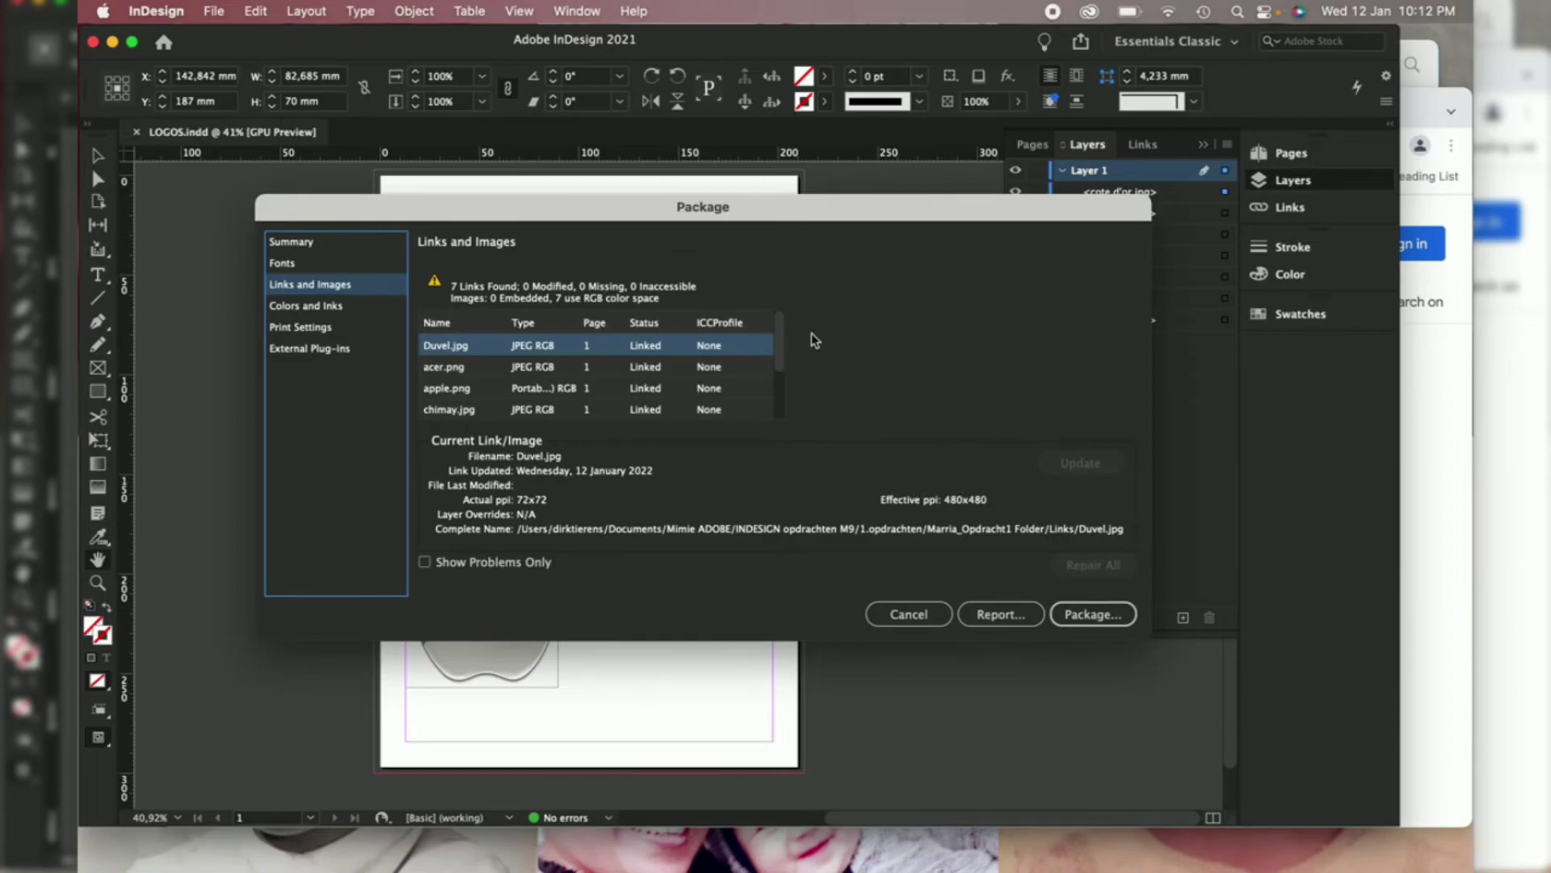
# Package the document as LOGOS Folder in the YOUTUBE folder, including fonts, linked graphics, updated graphic links, IDML and a High Quality Print PDF.
pyautogui.click(1076, 613)
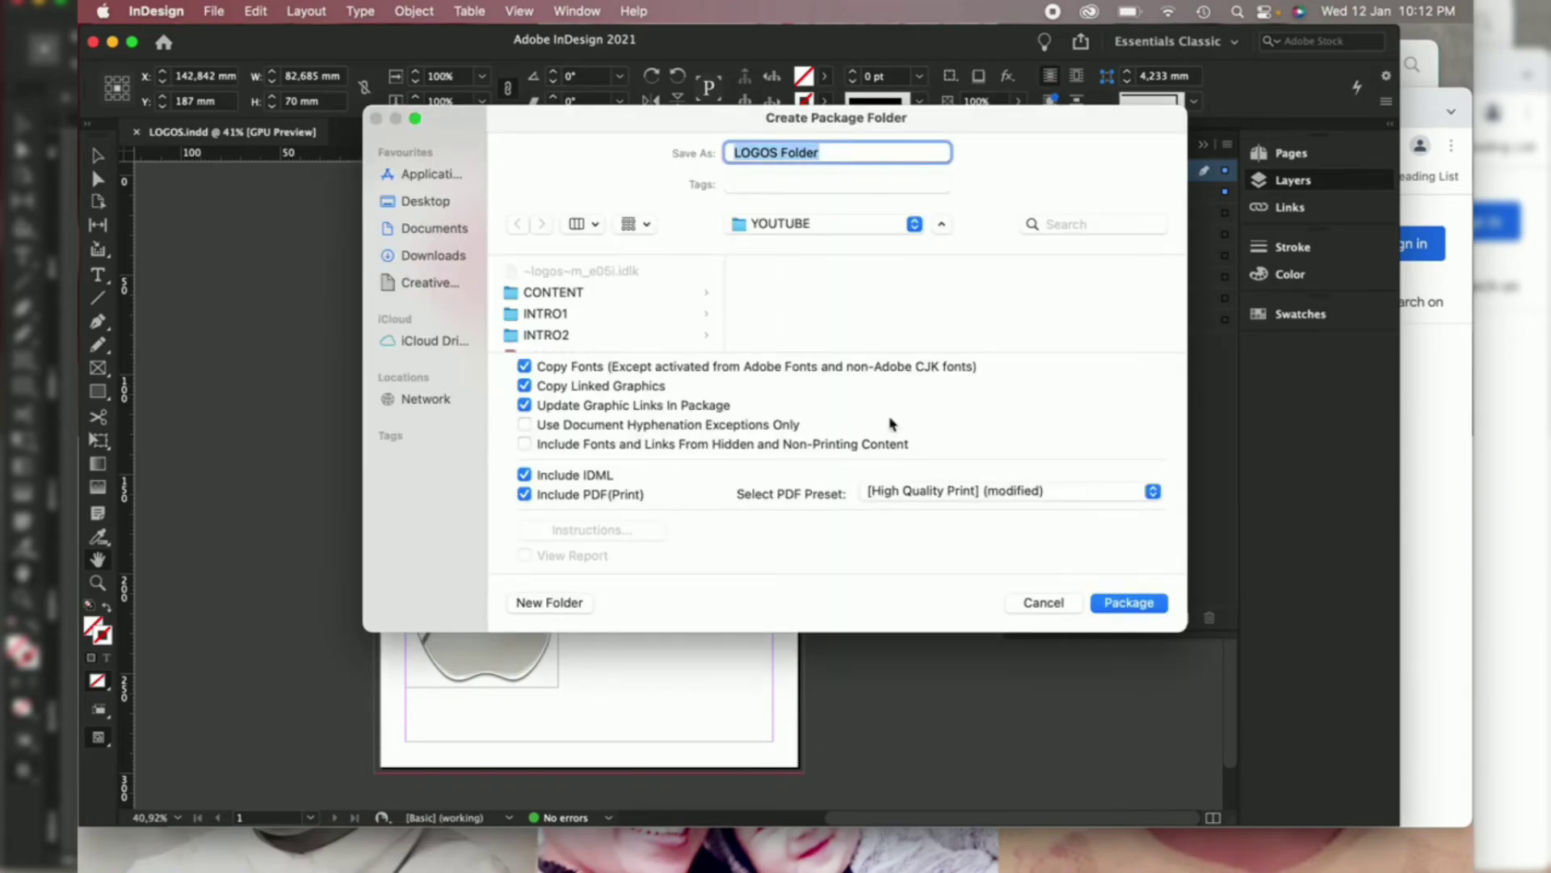
pyautogui.click(1139, 604)
pyautogui.click(939, 492)
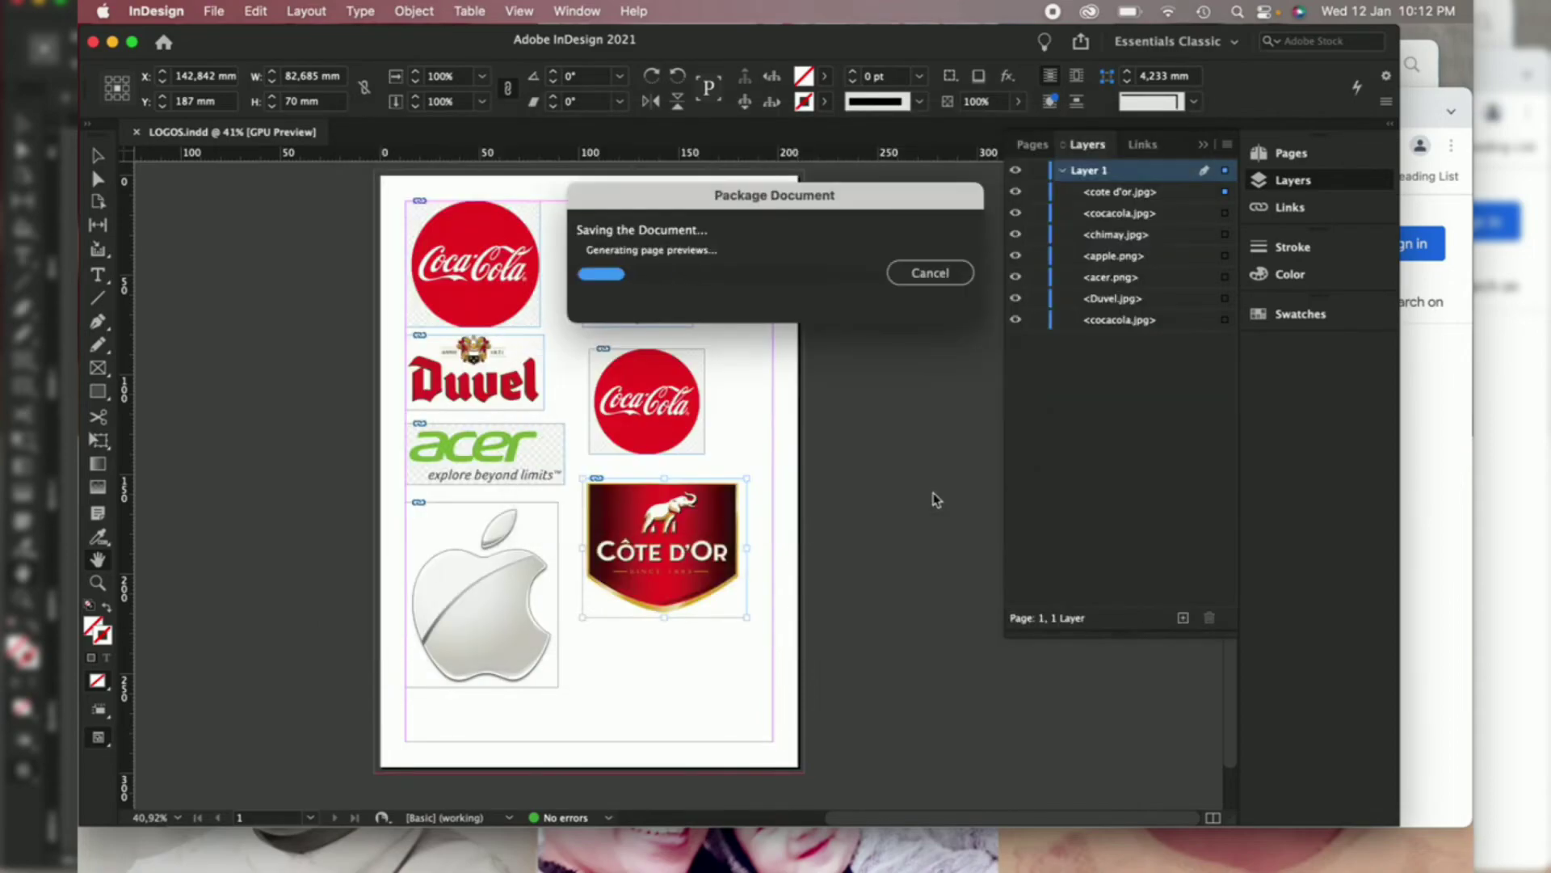
# Switch to Finder and examine the contents of LOGOS Folder and its Links subfolder, returning to the YOUTUBE folder.
pyautogui.click(1407, 87)
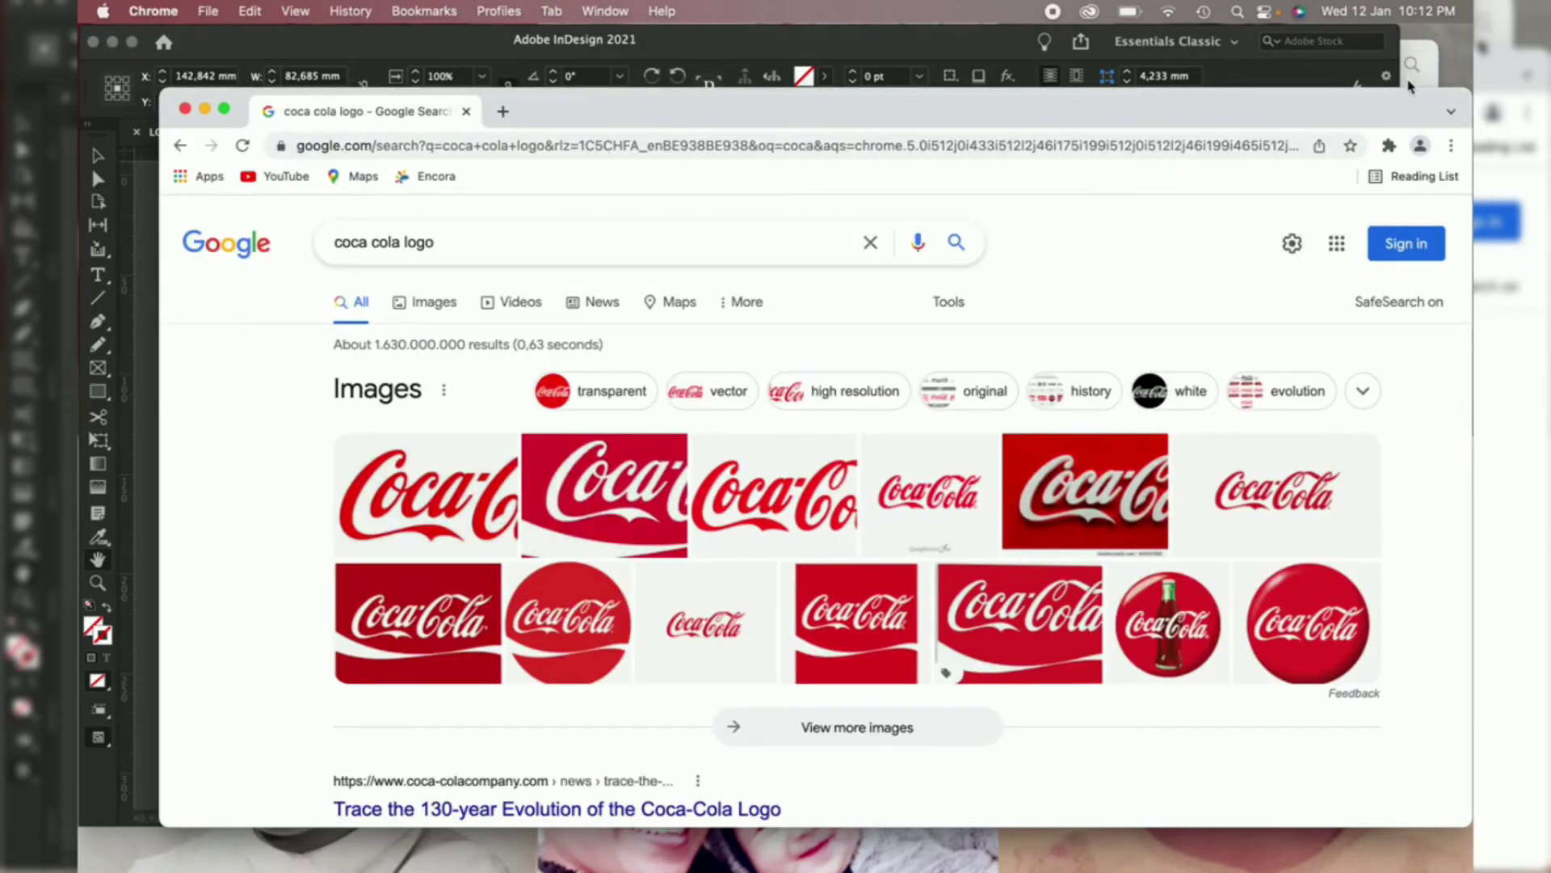
pyautogui.click(1414, 79)
pyautogui.click(918, 36)
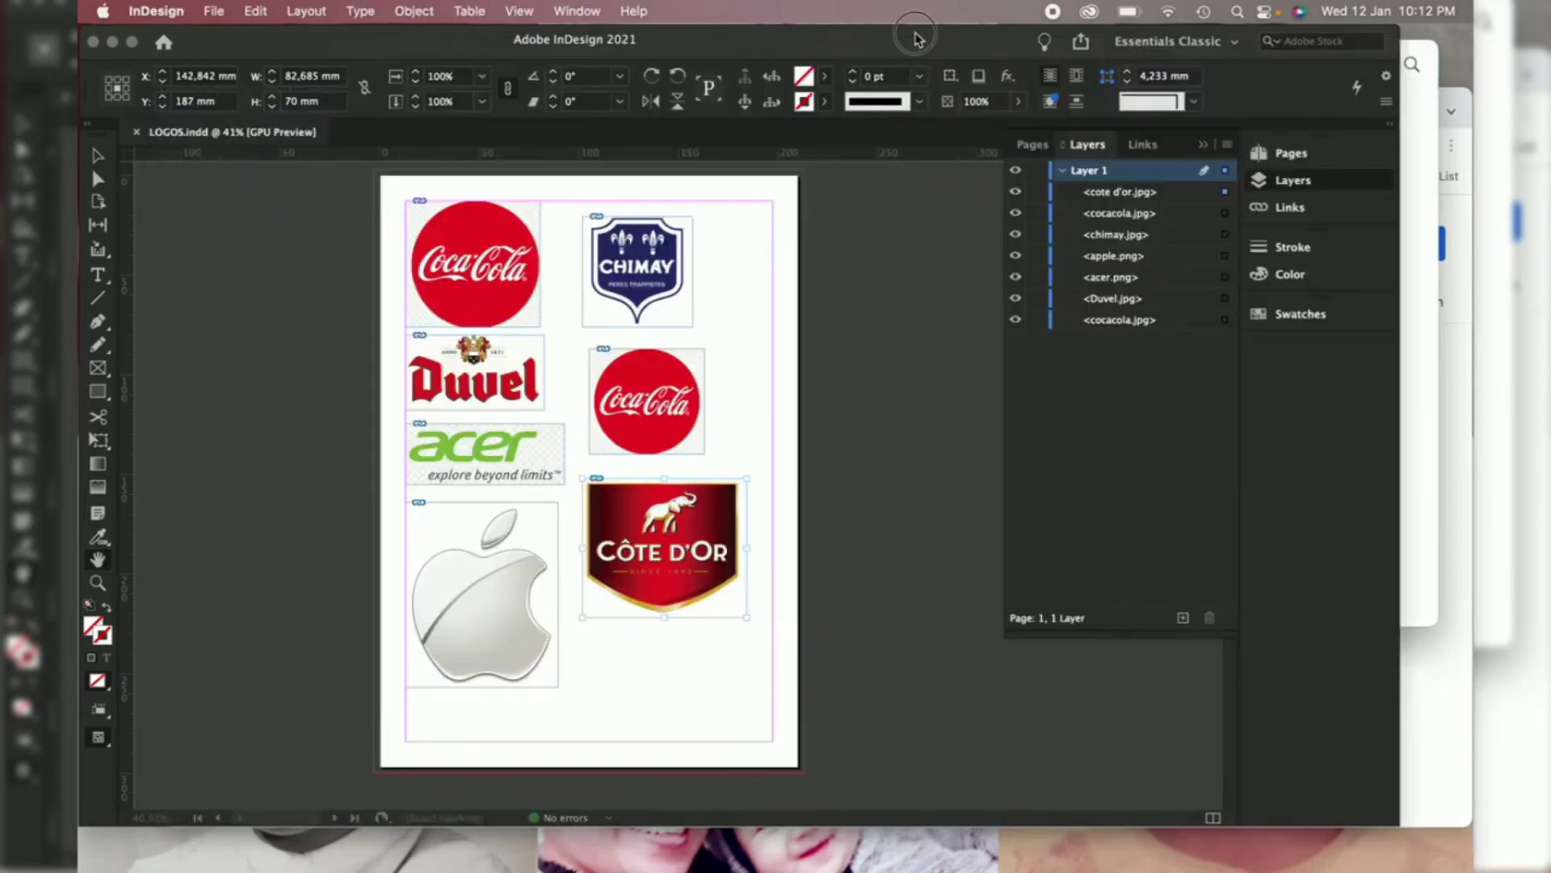
pyautogui.click(1414, 97)
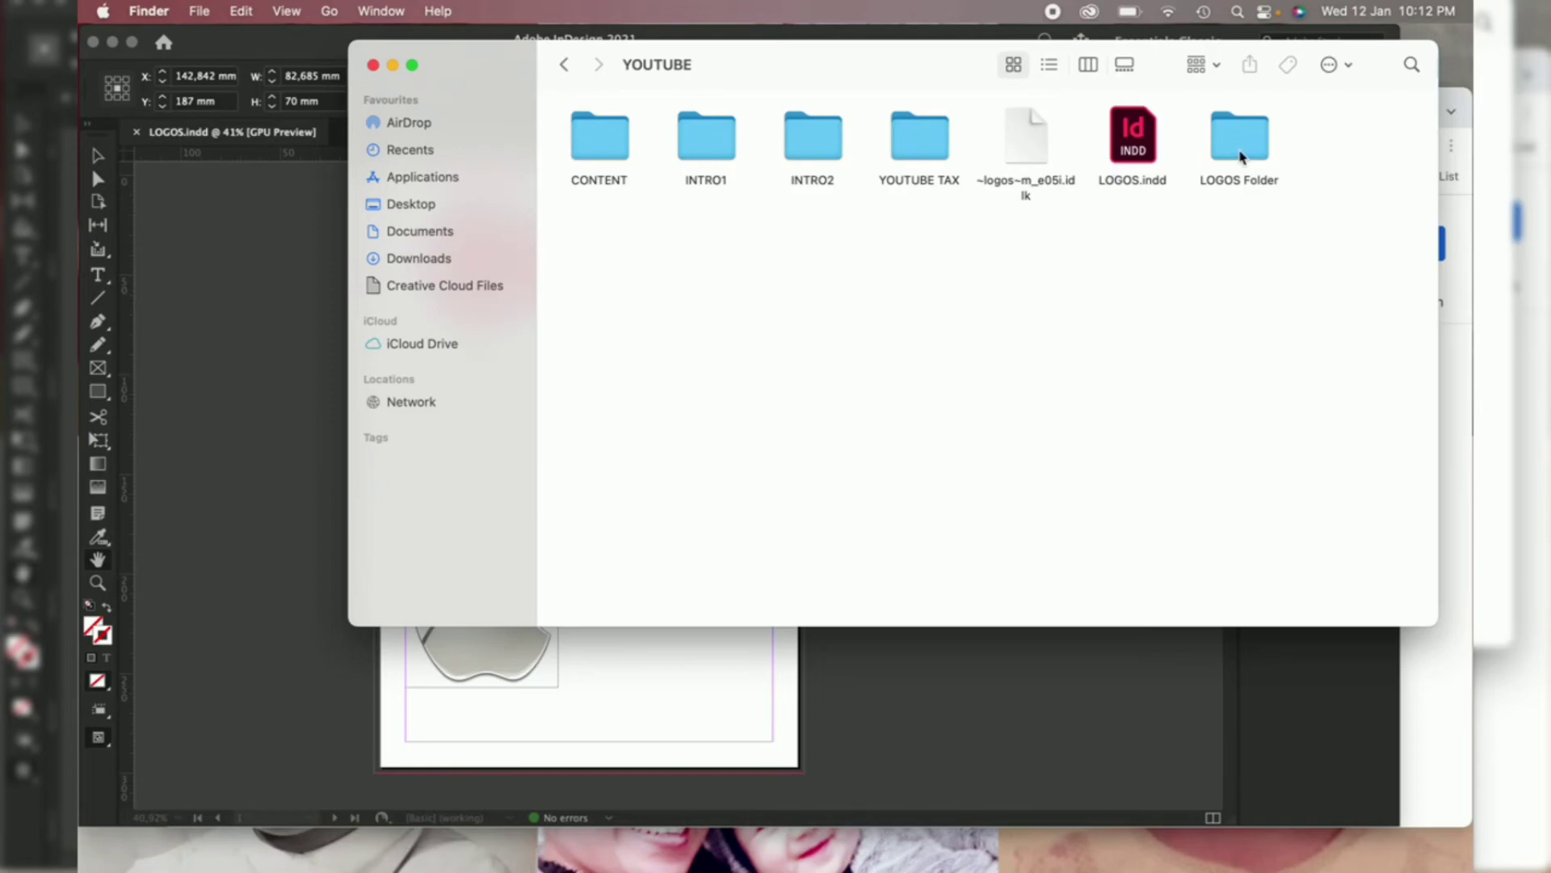
pyautogui.doubleClick(1240, 137)
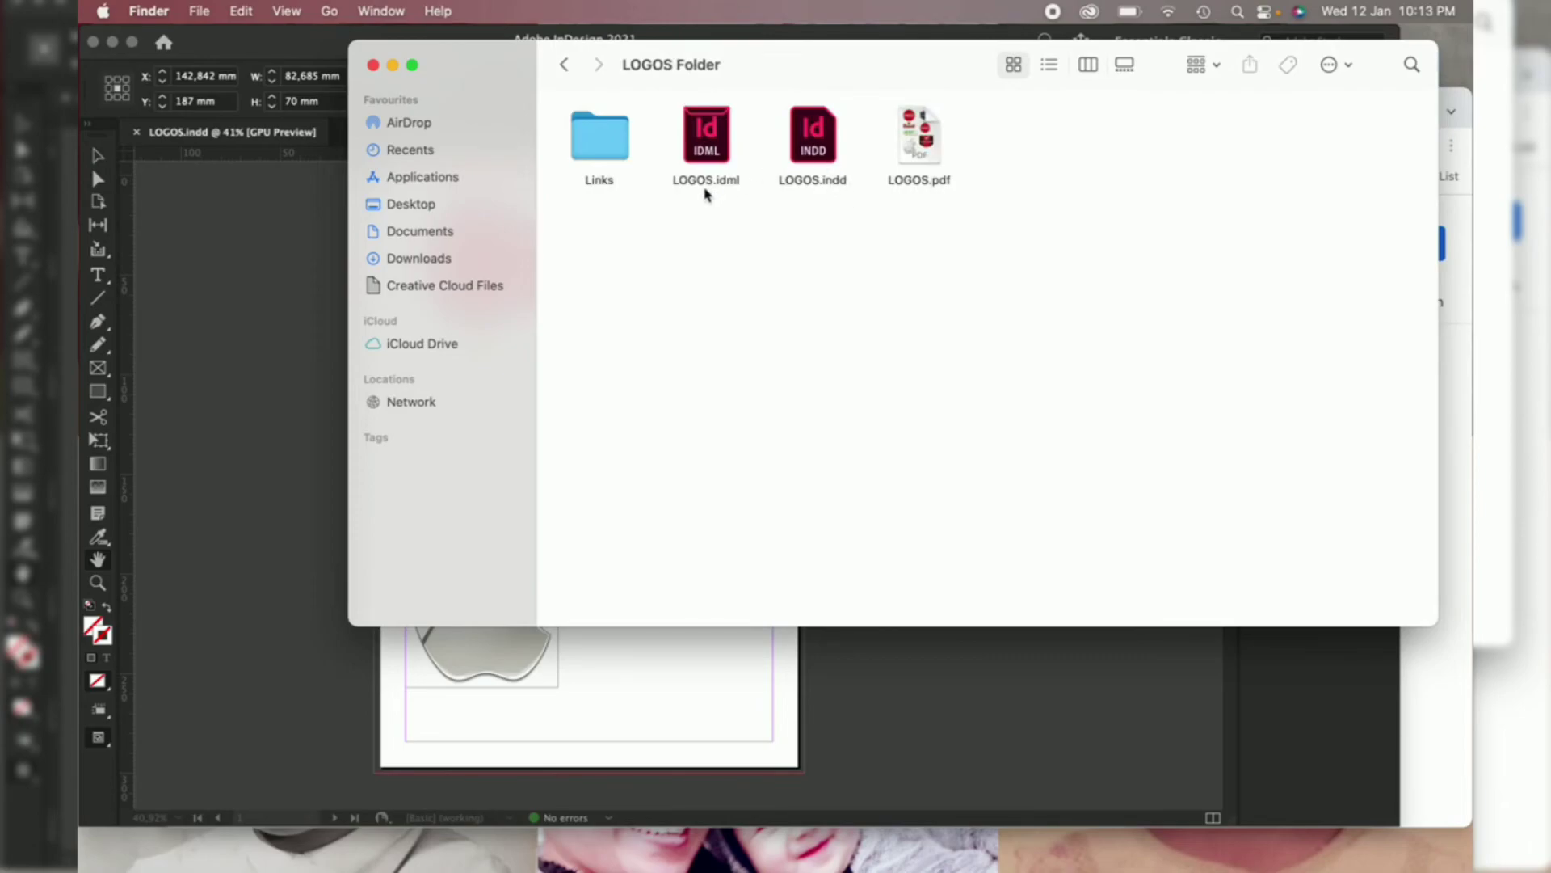
pyautogui.doubleClick(611, 155)
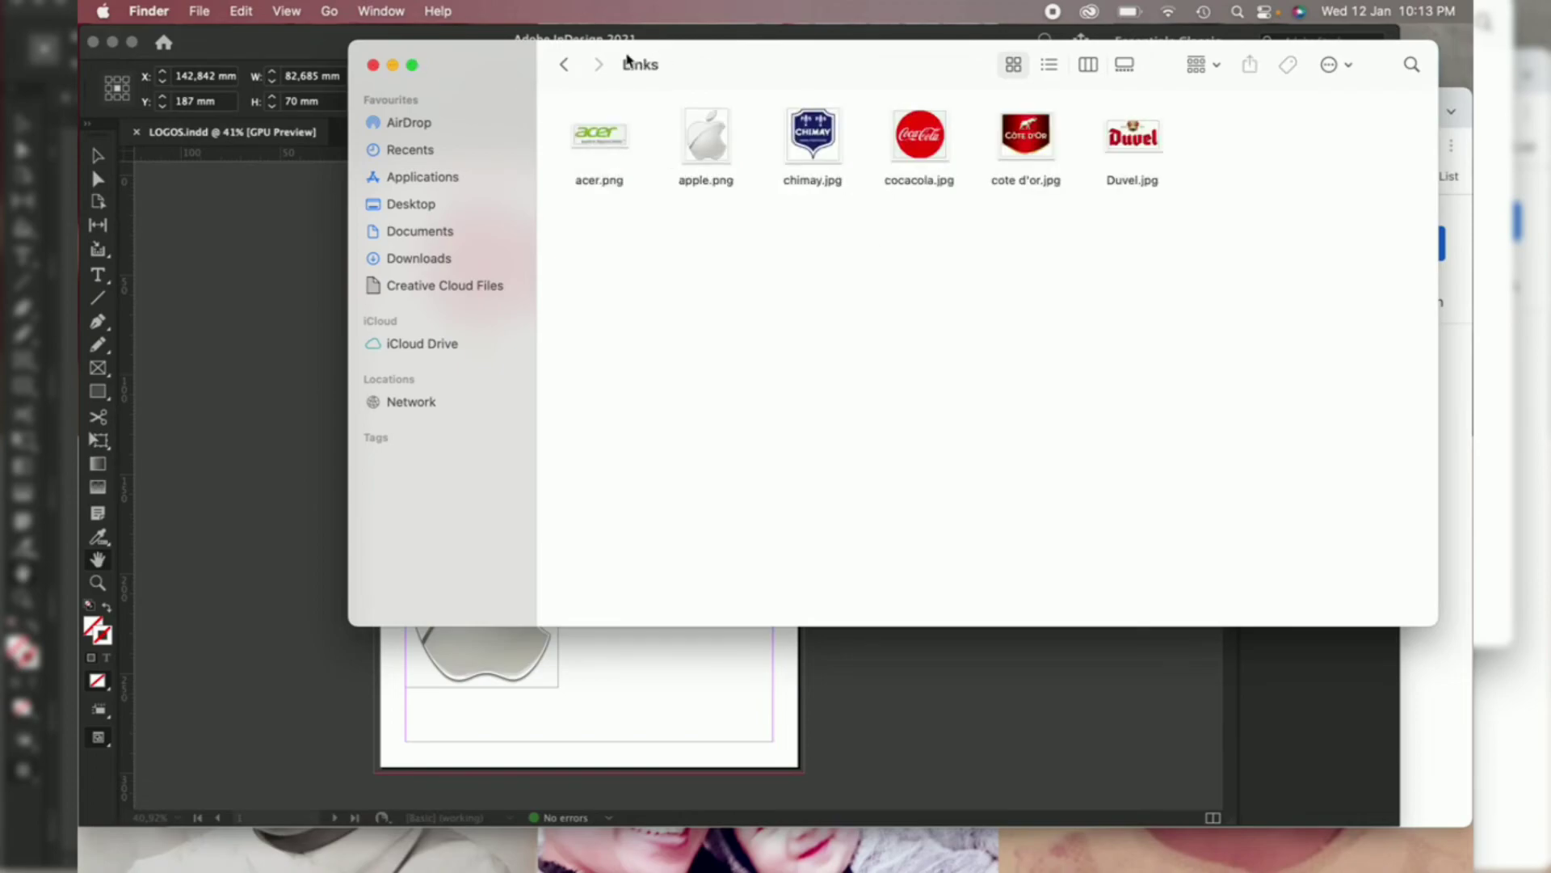
pyautogui.click(563, 66)
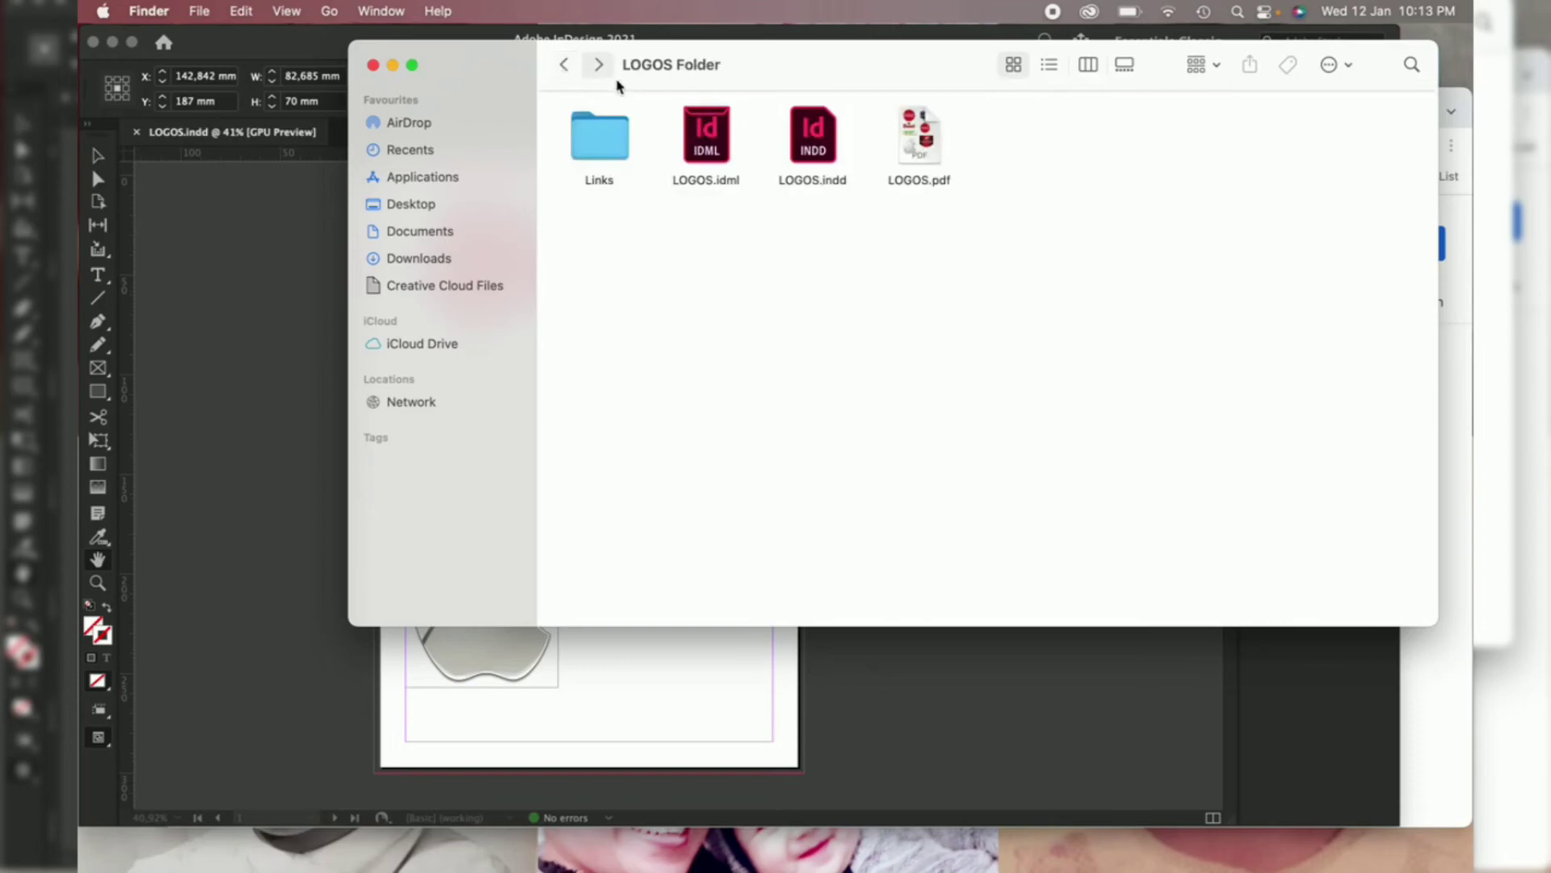
pyautogui.click(563, 71)
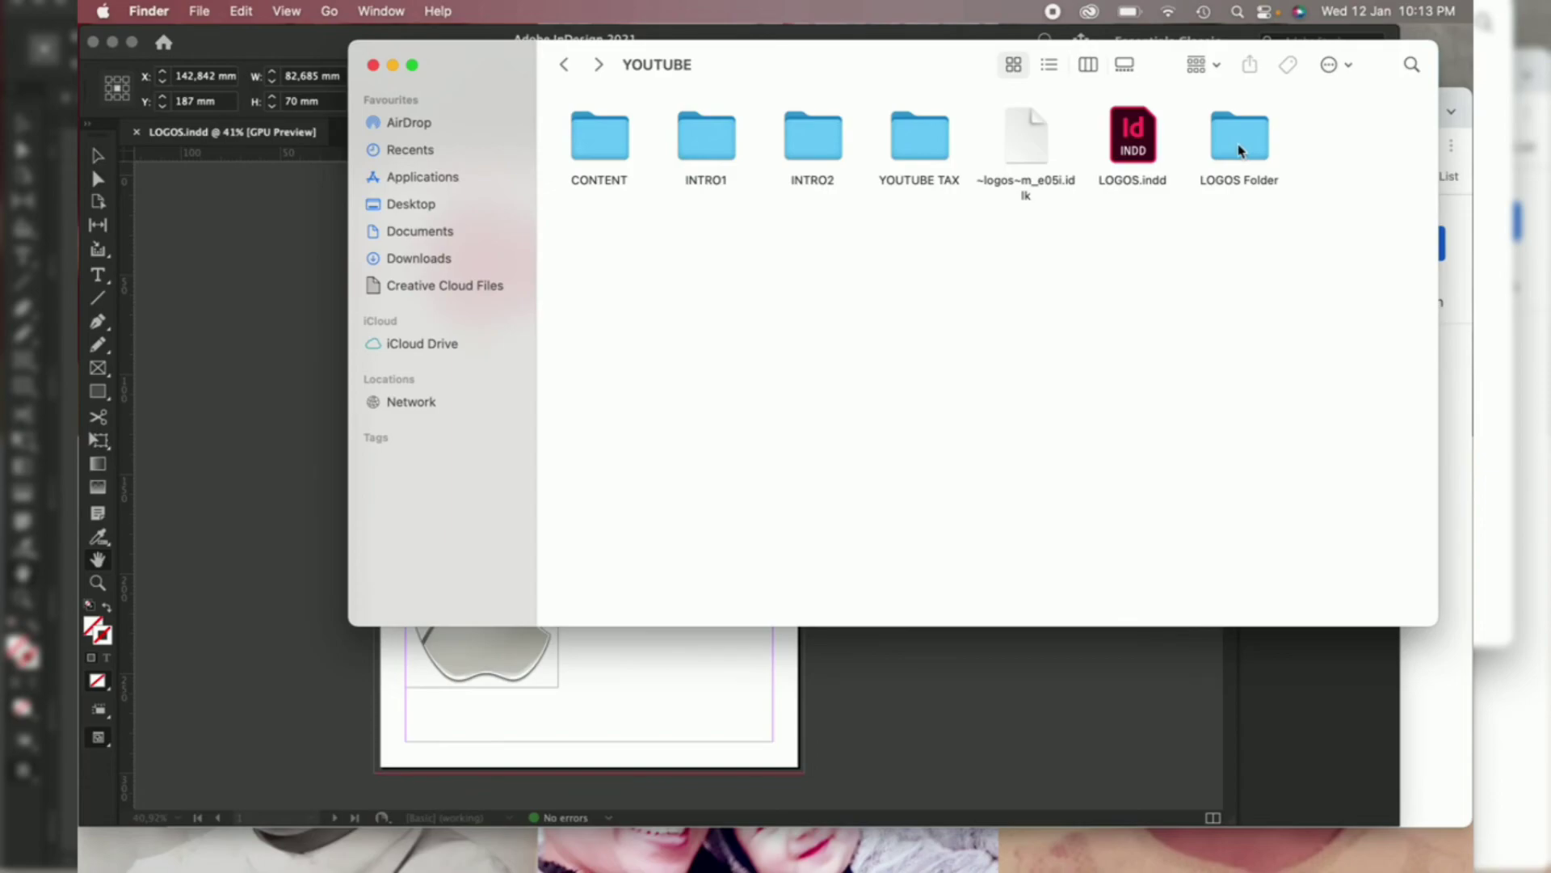
# Compress LOGOS Folder into a zip archive in the YOUTUBE folder and switch back to InDesign.
pyautogui.click(1239, 151)
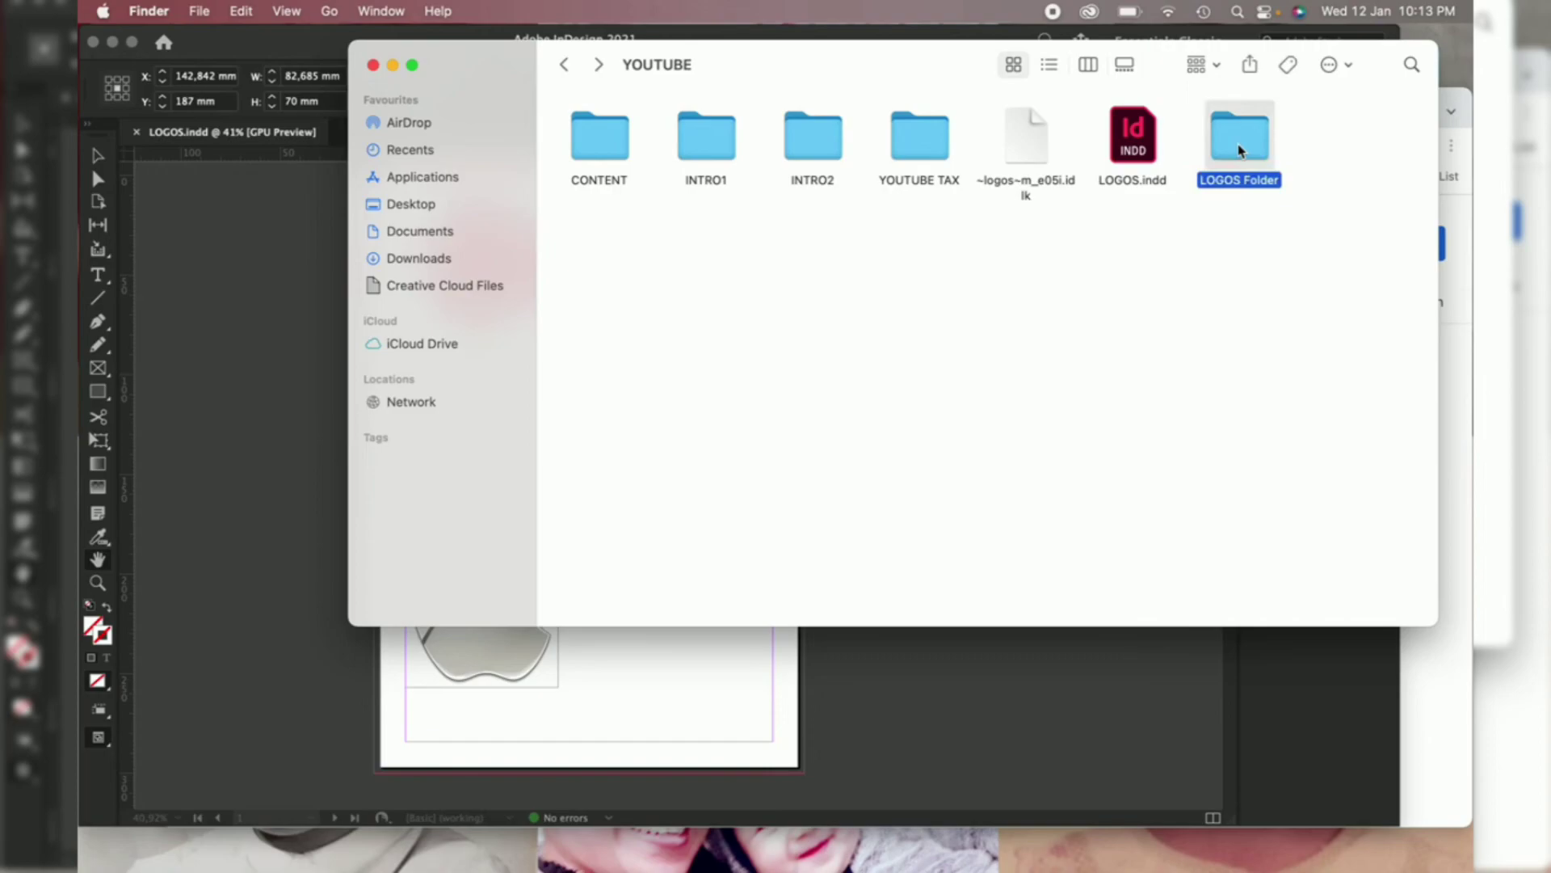
pyautogui.rightClick(1239, 151)
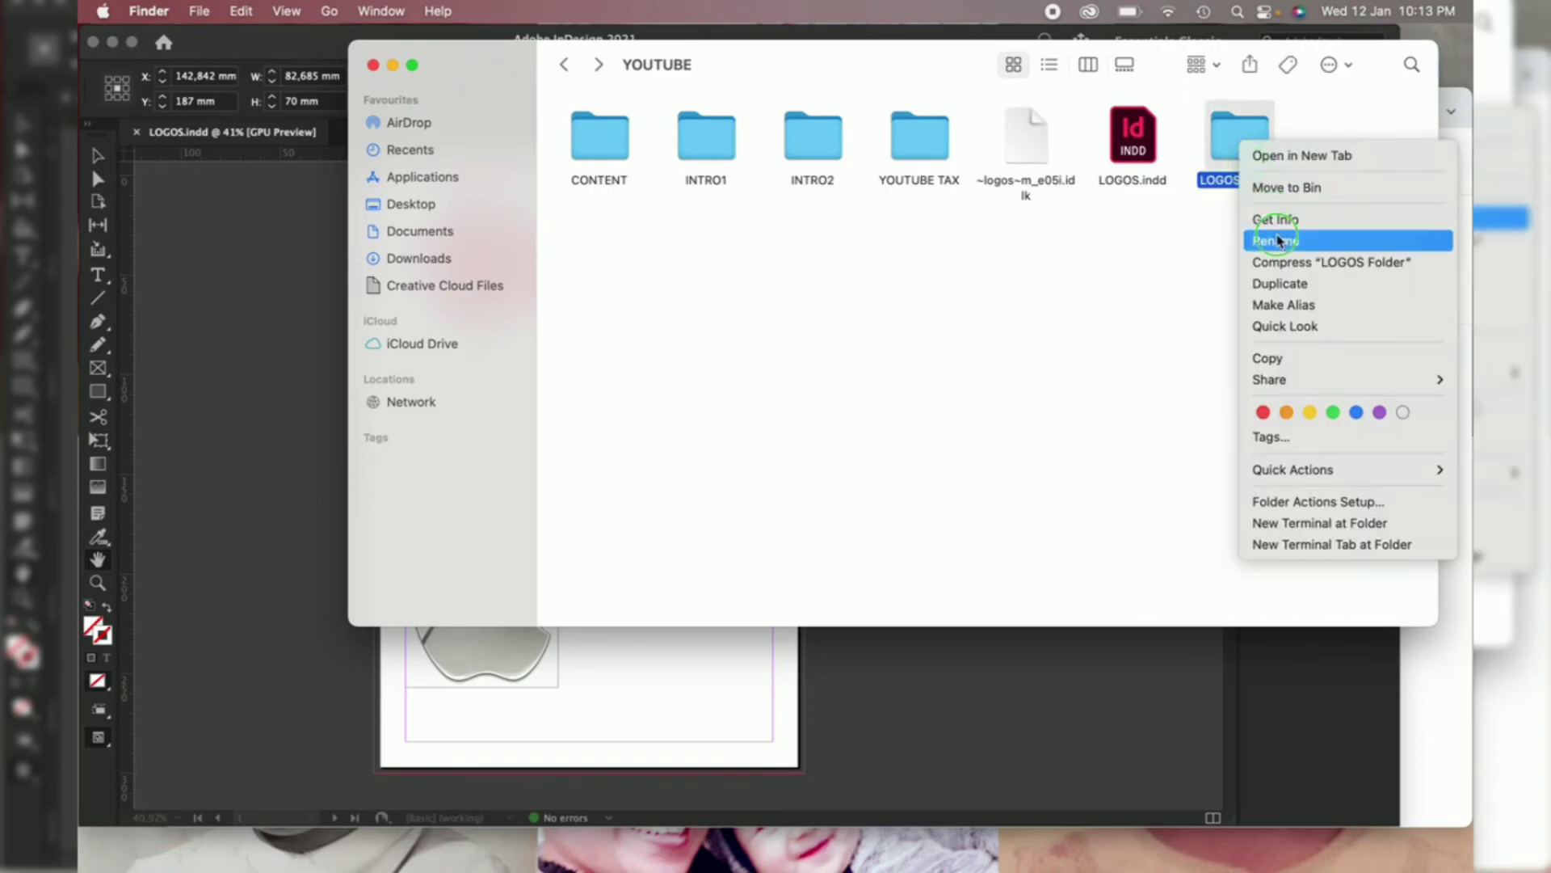
pyautogui.click(1289, 265)
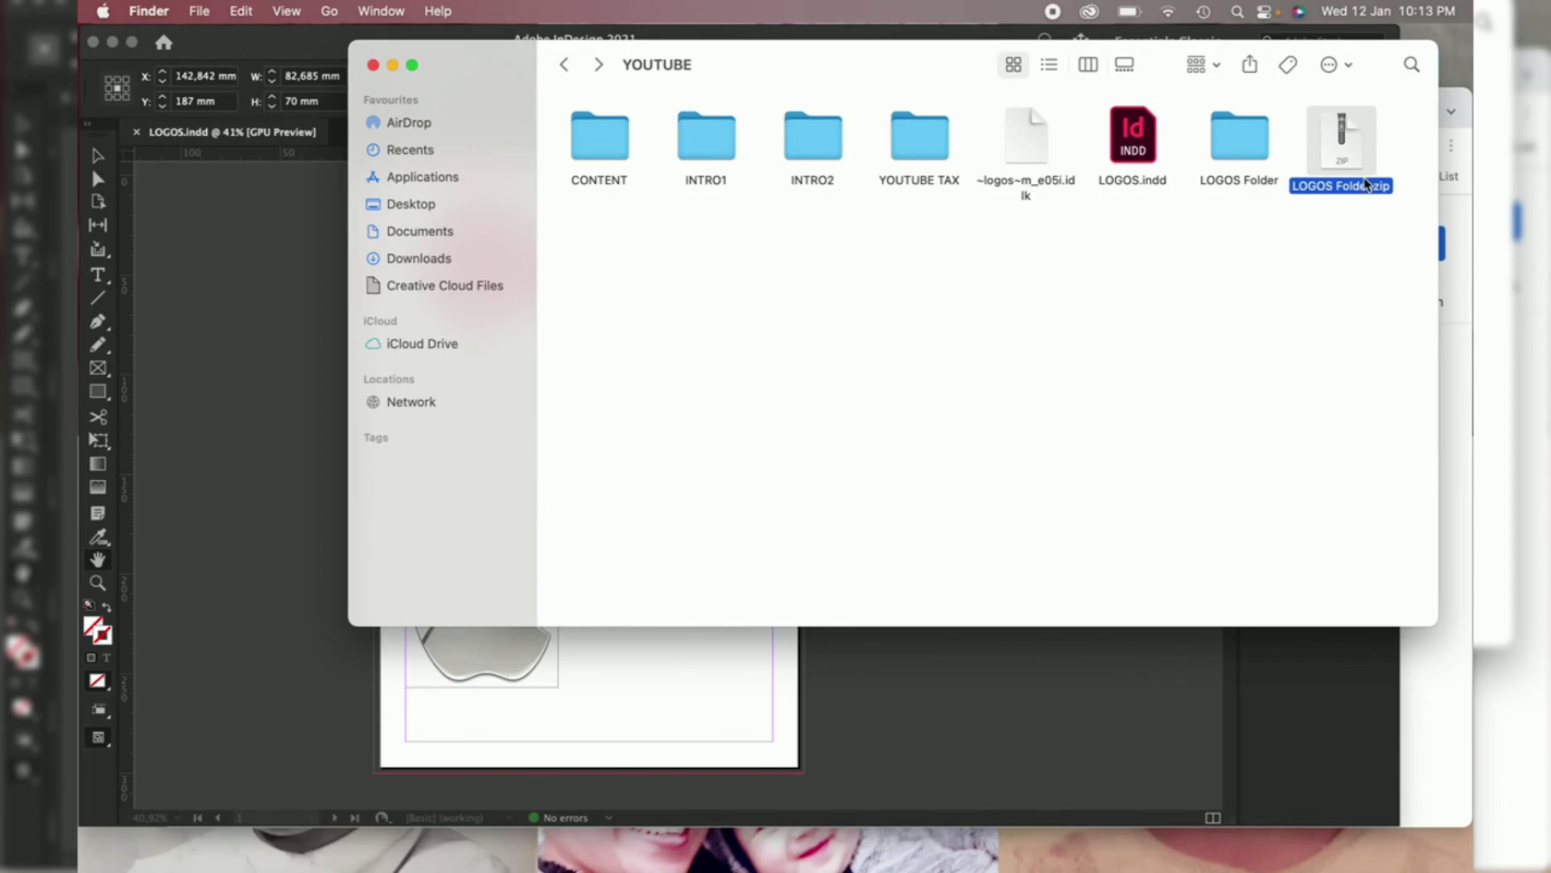
pyautogui.click(237, 46)
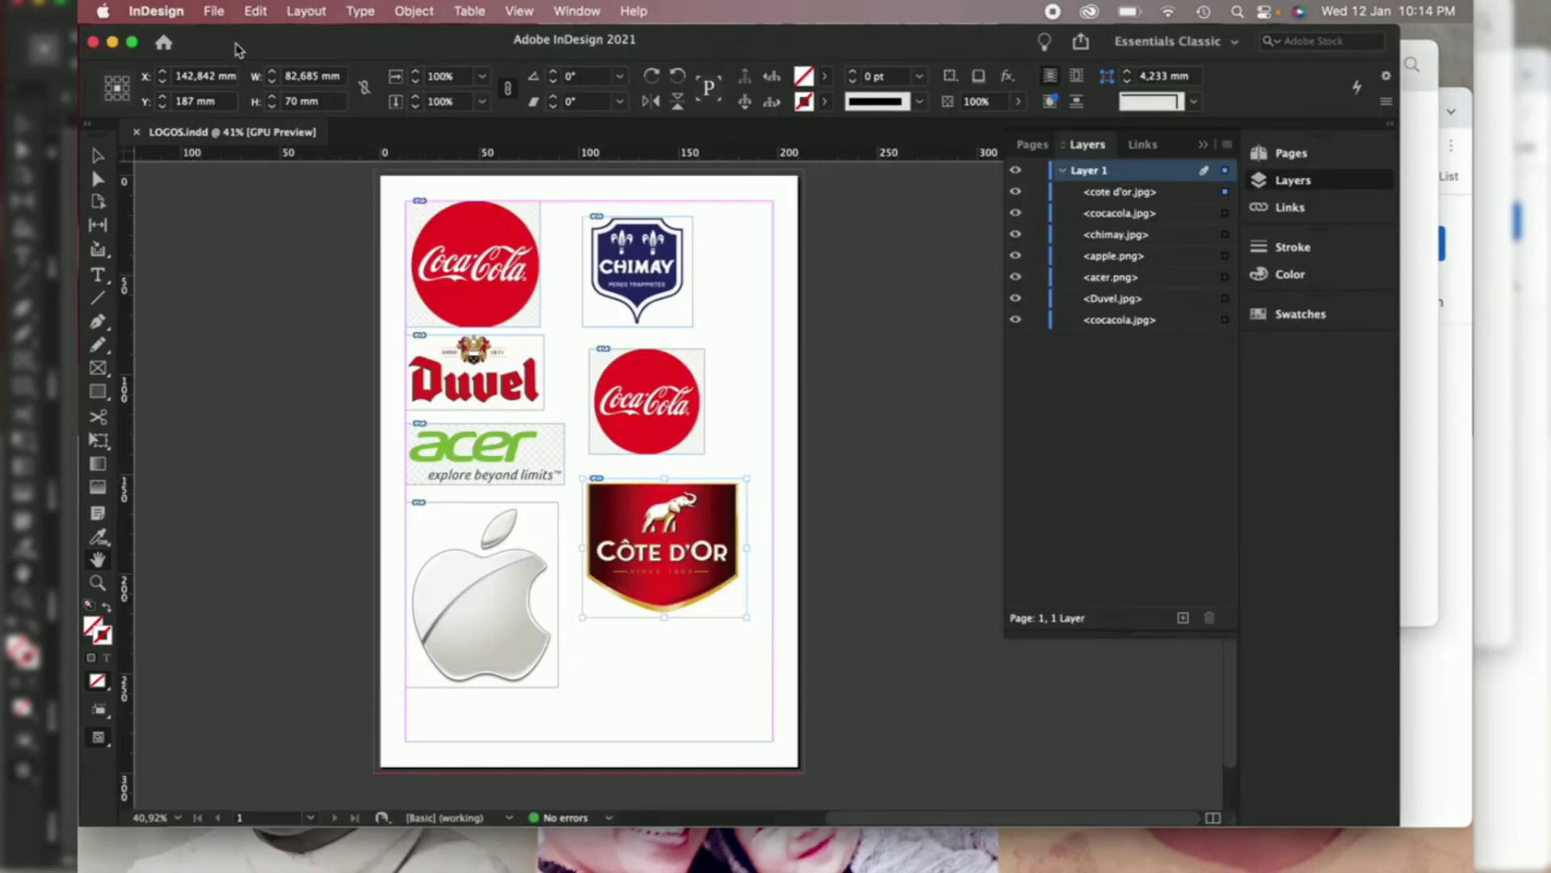